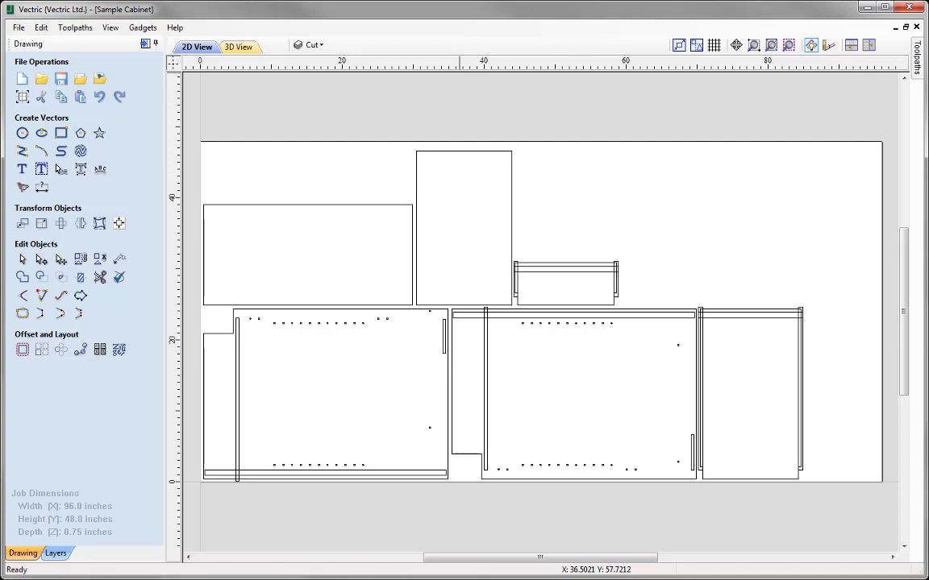
Close the Sample Cabinet job and reopen it from Sample Cabinet.crv
{"action": "left_click", "coordinate": [19, 27]}
{"action": "left_click", "coordinate": [45, 69]}
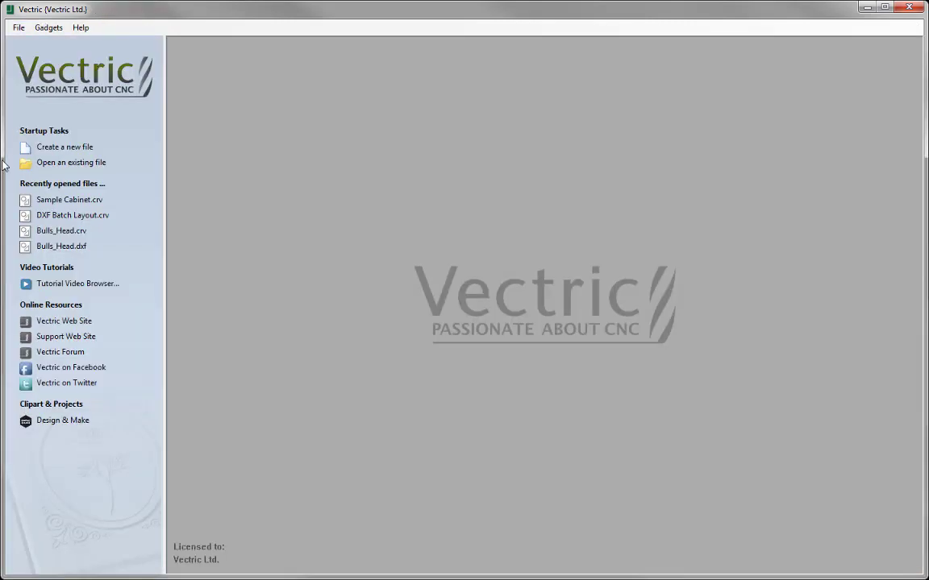
{"action": "left_click", "coordinate": [72, 164]}
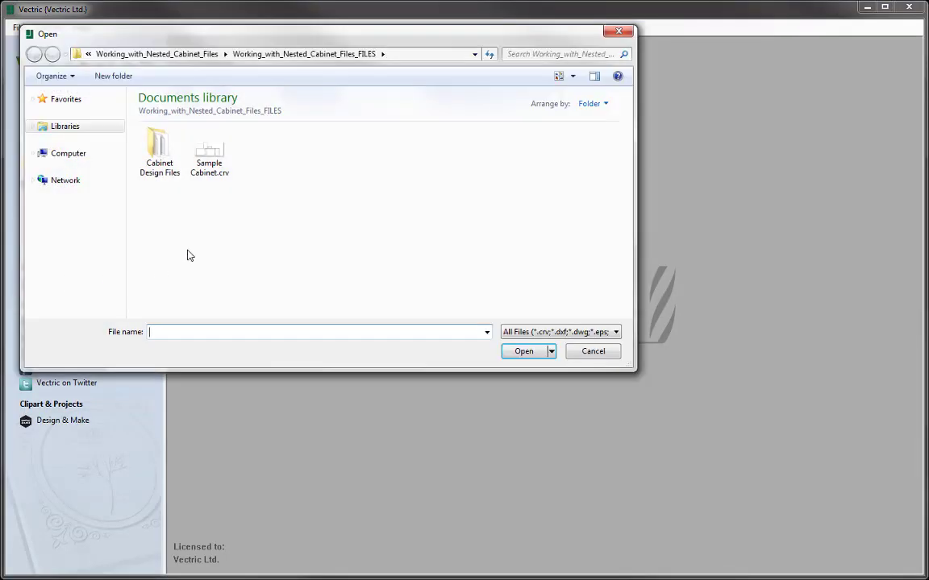
{"action": "left_click", "coordinate": [222, 178]}
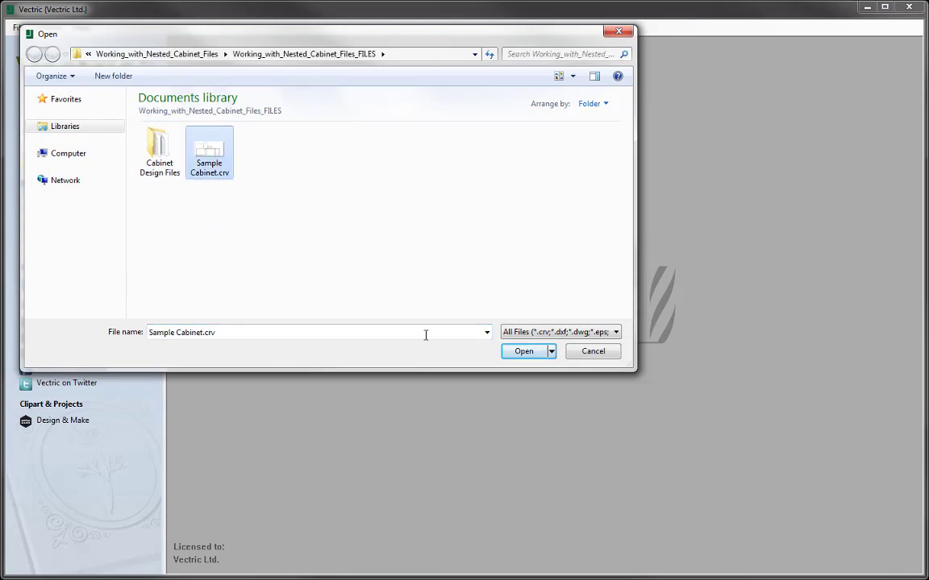
{"action": "left_click", "coordinate": [525, 352]}
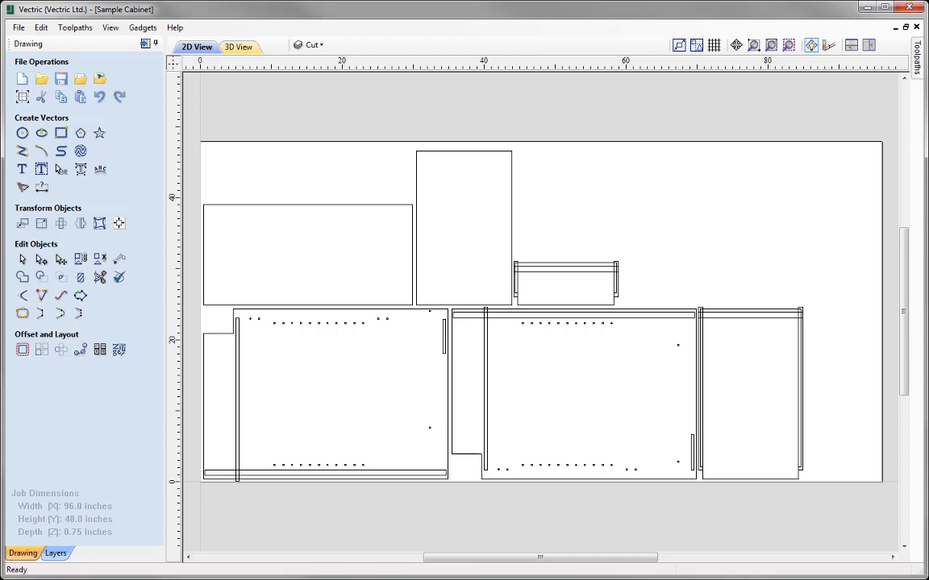
Display the Layers List with the ten cabinet layers, HingeHoles through Cut
{"action": "left_click", "coordinate": [55, 553]}
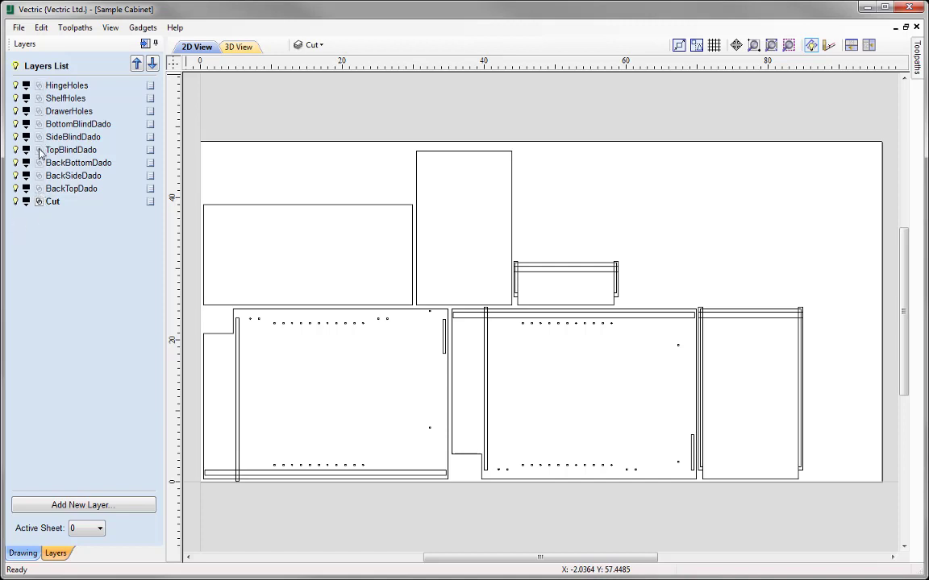
Activate HingeHoles, ShelfHoles, DrawerHoles, BottomBlindDado, then SideBlindDado to inspect each layer's vectors
{"action": "left_click", "coordinate": [41, 87]}
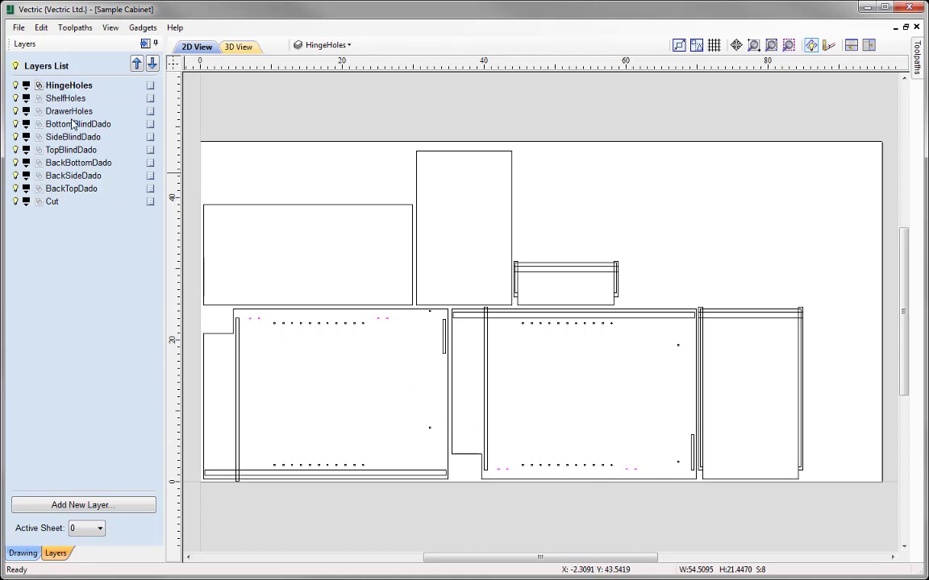
{"action": "left_click", "coordinate": [41, 99]}
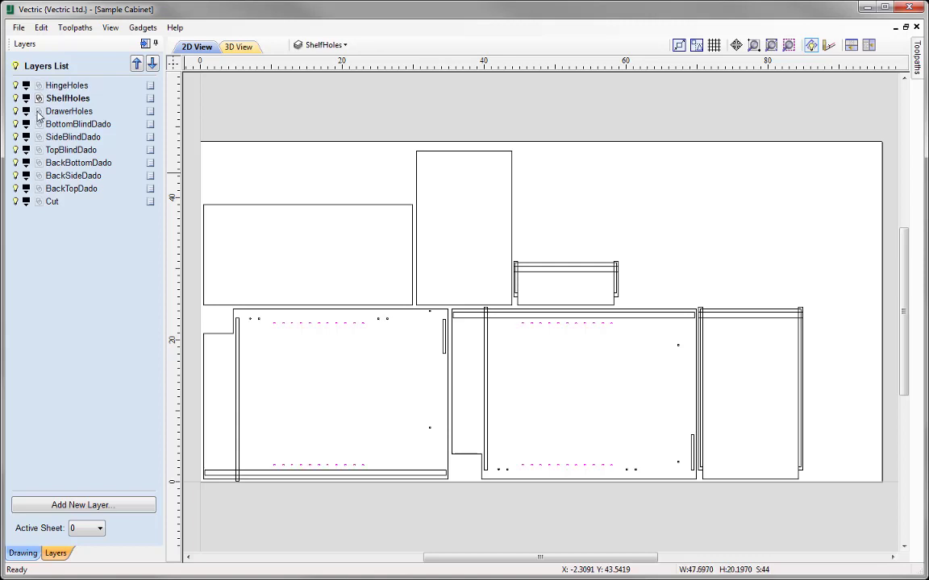
{"action": "left_click", "coordinate": [38, 111]}
{"action": "left_click", "coordinate": [39, 124]}
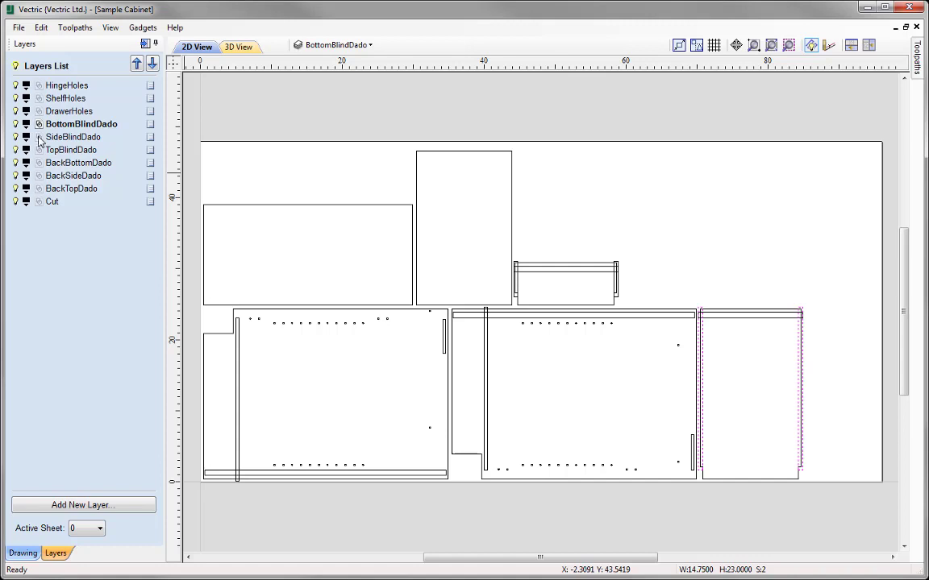
{"action": "left_click", "coordinate": [39, 137]}
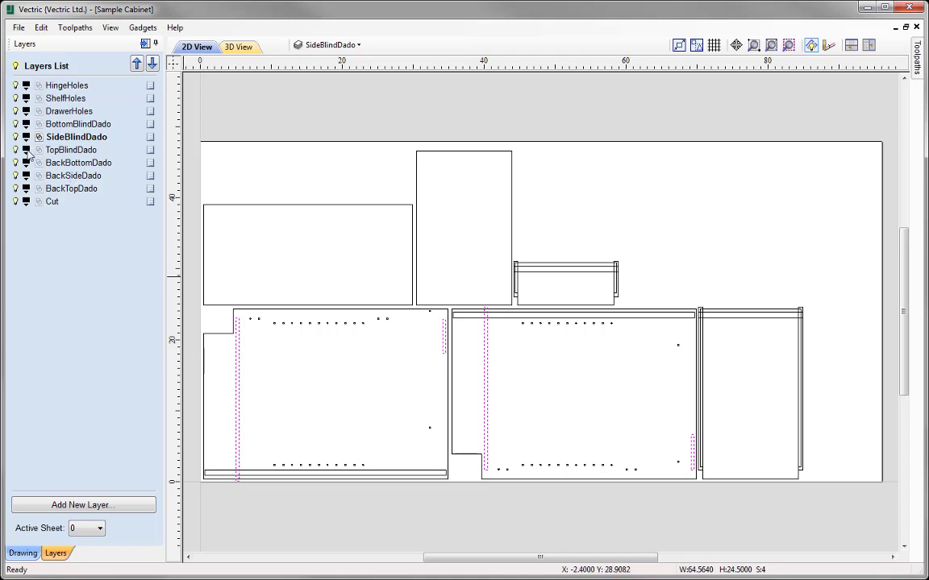
Select the TopBlindDado and BackBottomDado layer vectors to inspect them, then clear the selection
{"action": "right_click", "coordinate": [150, 151]}
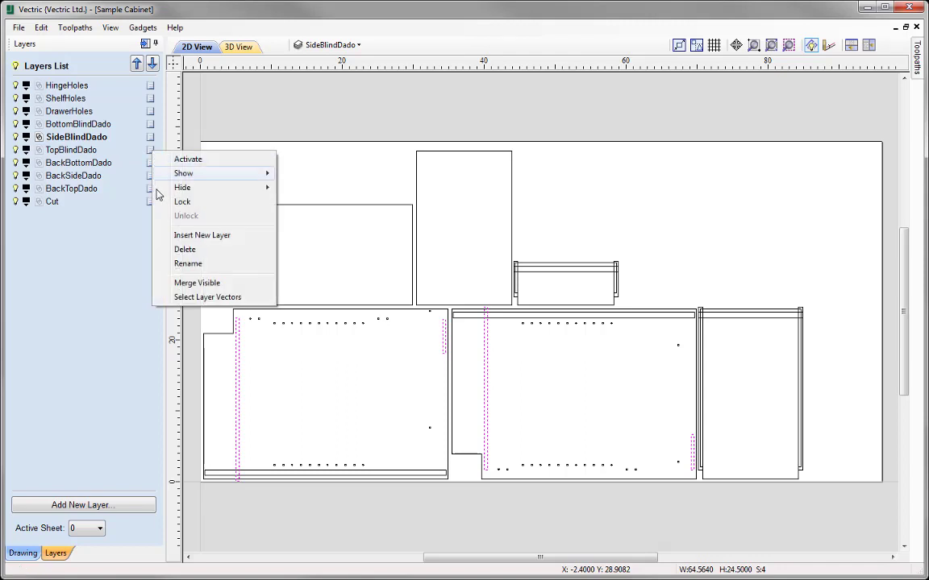
{"action": "left_click", "coordinate": [208, 298]}
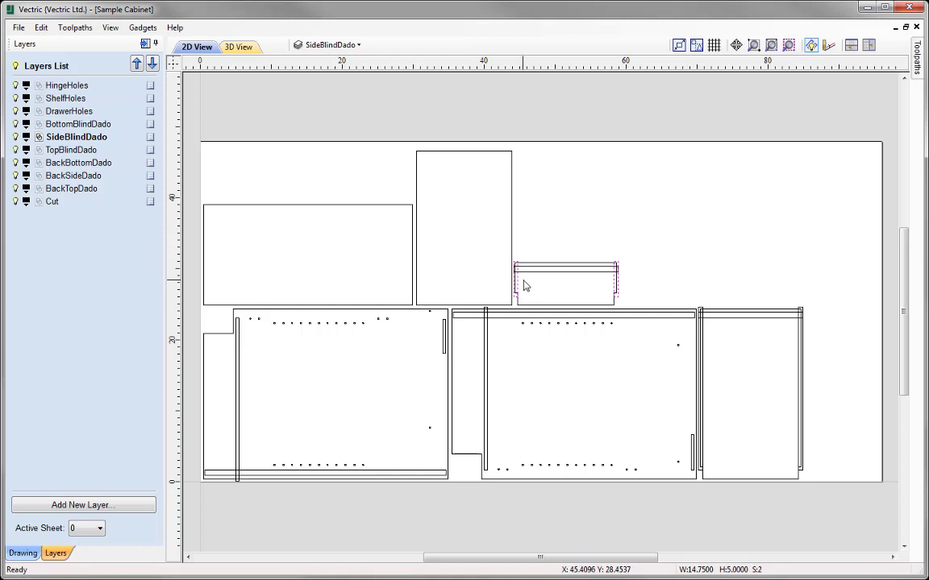
{"action": "right_click", "coordinate": [58, 164]}
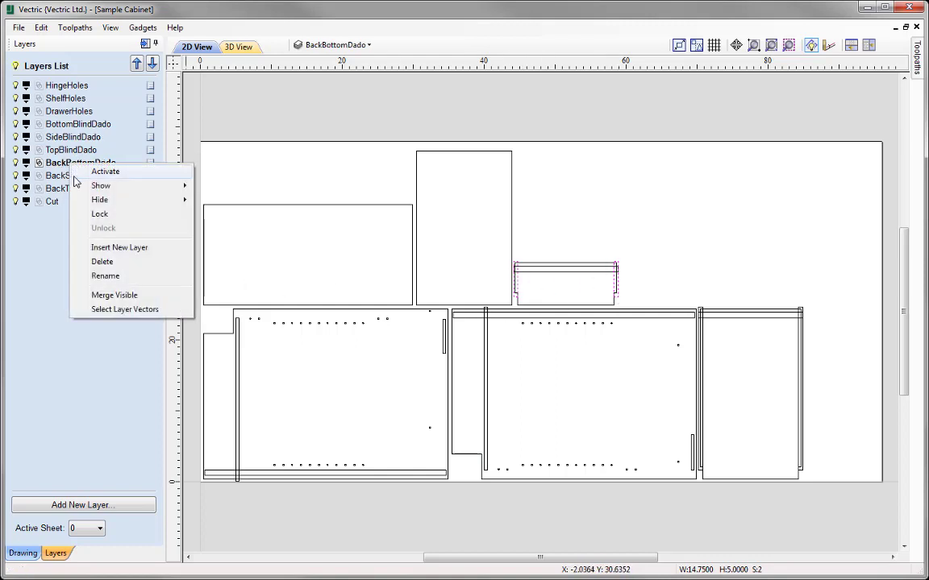
{"action": "left_click", "coordinate": [137, 311]}
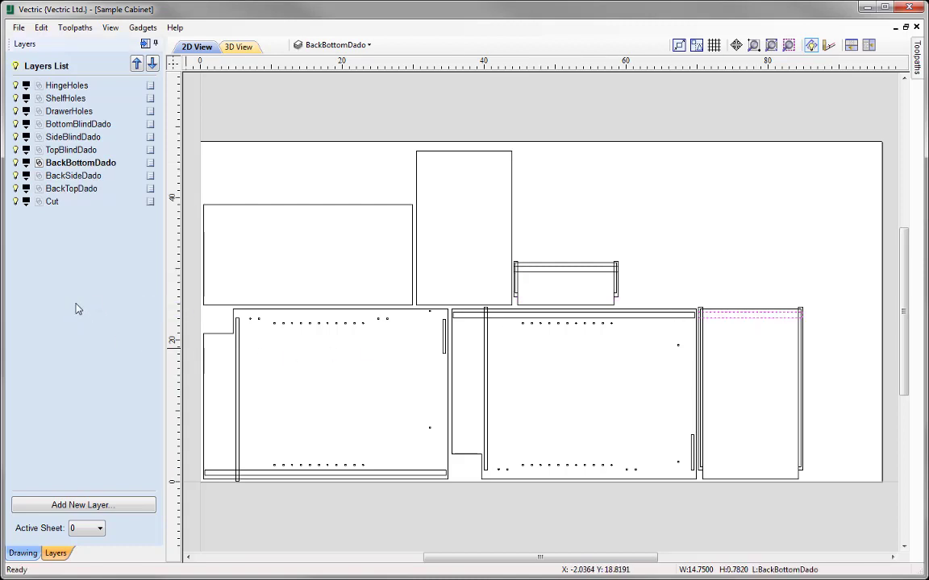
{"action": "left_click", "coordinate": [442, 282]}
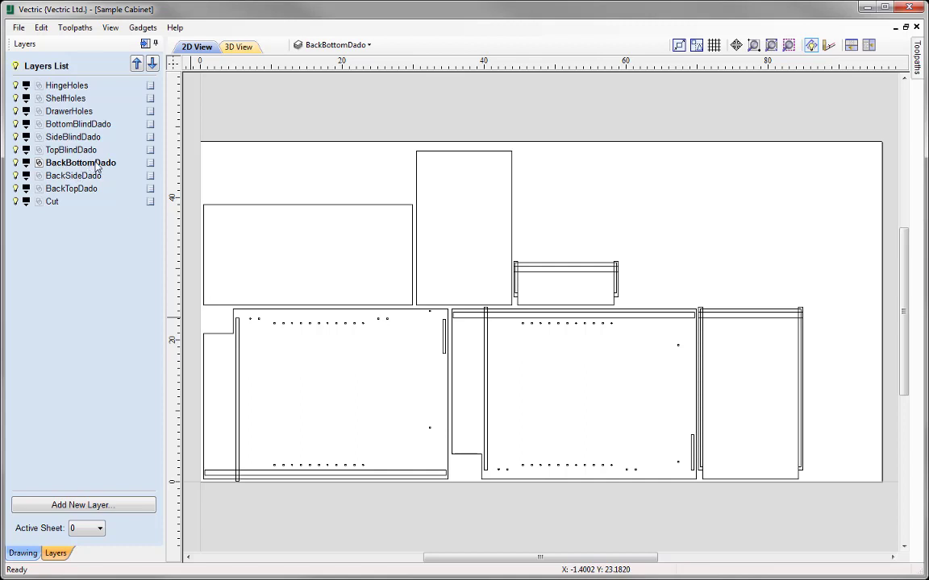
Step through the hole and back dado layers, ending with Cut as the active layer
{"action": "left_click", "coordinate": [67, 86]}
{"action": "left_click", "coordinate": [69, 96]}
{"action": "left_click", "coordinate": [73, 113]}
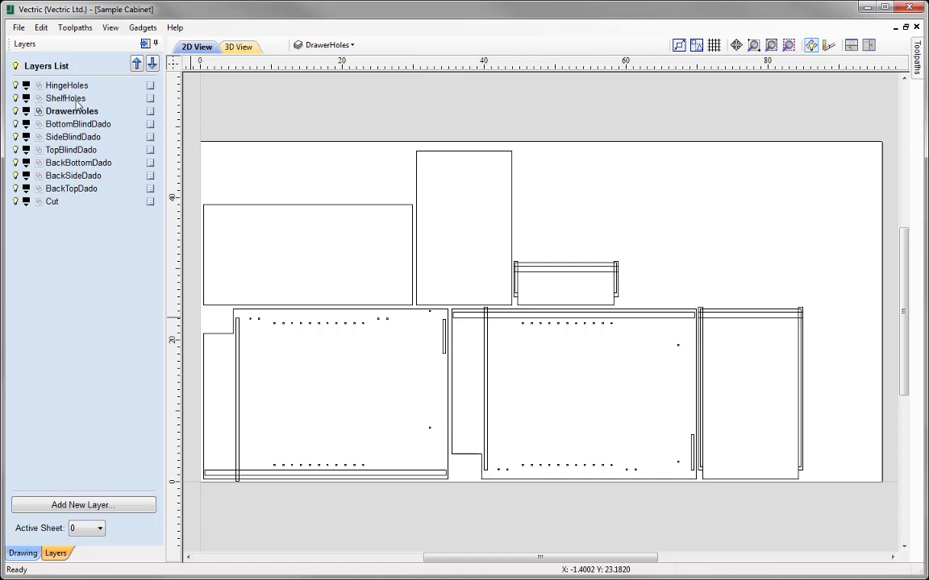
{"action": "left_click", "coordinate": [70, 98]}
{"action": "left_click", "coordinate": [70, 86]}
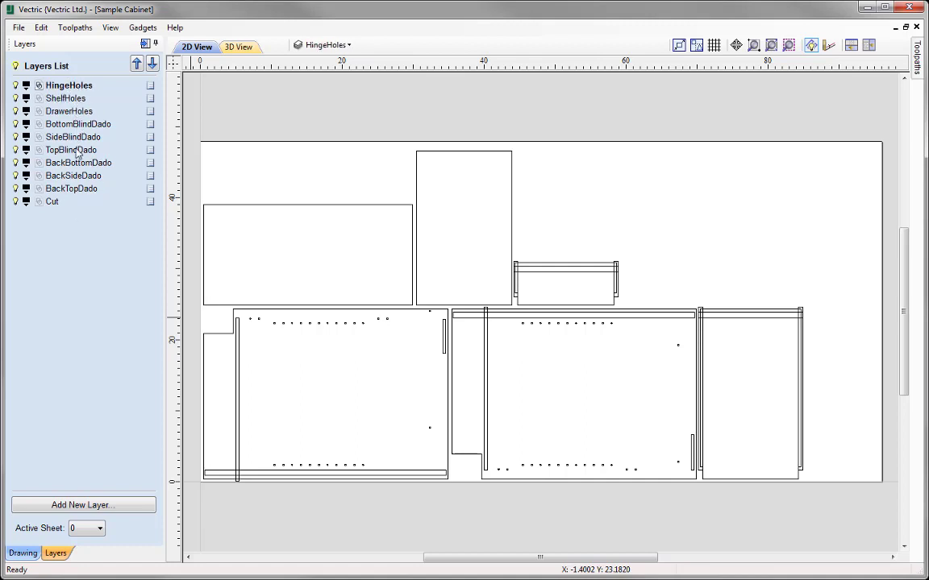
{"action": "left_click", "coordinate": [65, 202]}
{"action": "left_click", "coordinate": [67, 189]}
{"action": "left_click", "coordinate": [61, 174]}
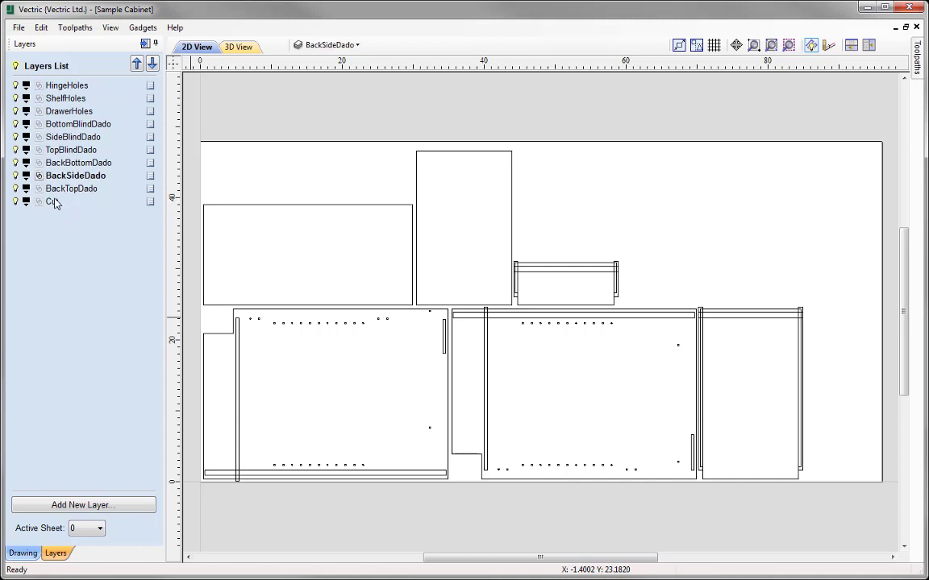
{"action": "left_click", "coordinate": [56, 201]}
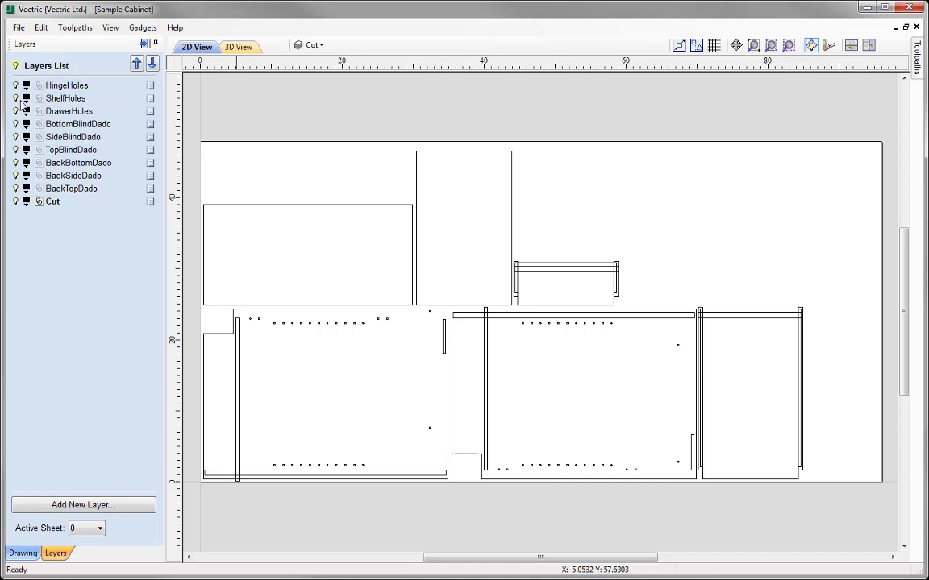
Select the 0.625 x 23 inch vertical BottomBlindDado vector on the right panel
{"action": "left_click", "coordinate": [803, 476]}
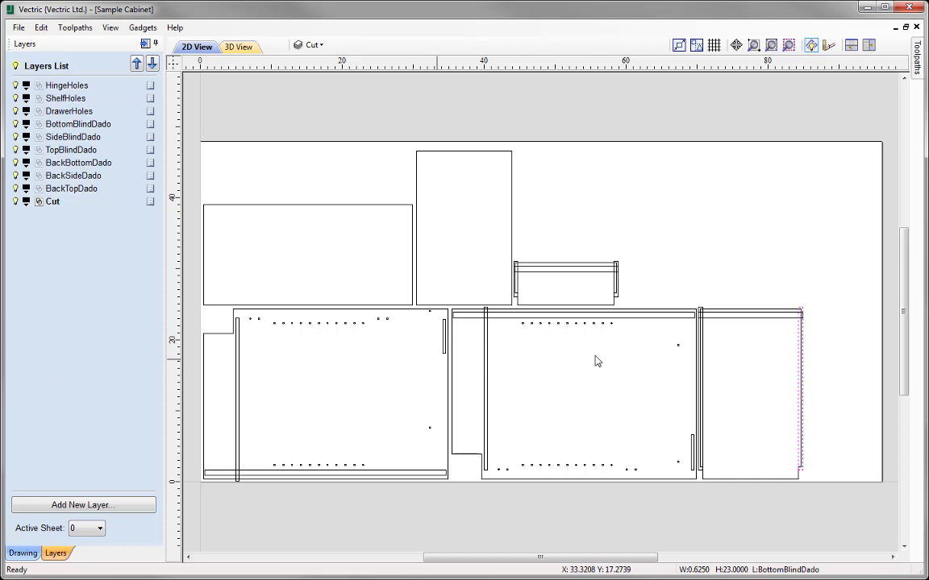
{"action": "left_click", "coordinate": [719, 314]}
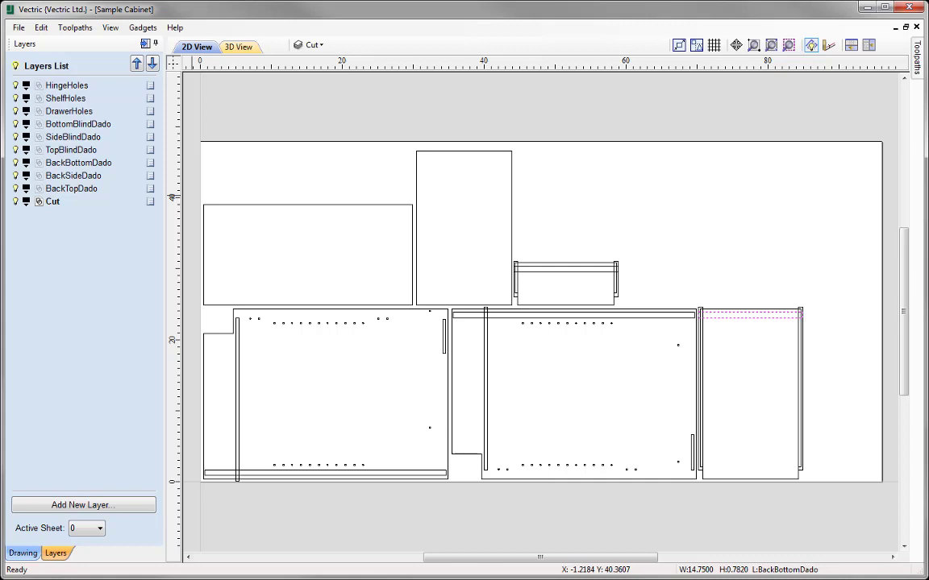
Switch to toolpath commands and confirm the 0.75-inch material thickness in Material Setup
{"action": "left_click", "coordinate": [145, 45]}
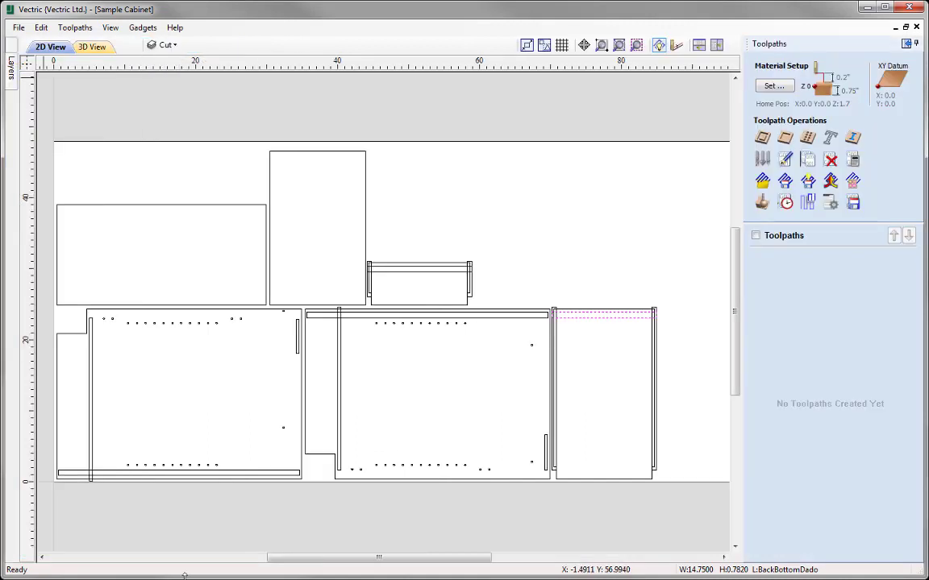
{"action": "left_click", "coordinate": [776, 87]}
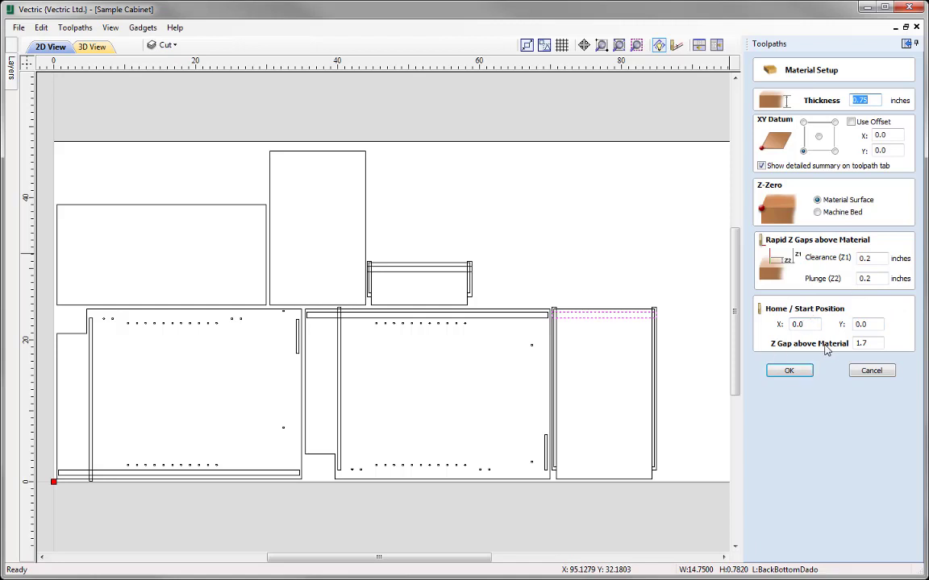
{"action": "left_click", "coordinate": [794, 378]}
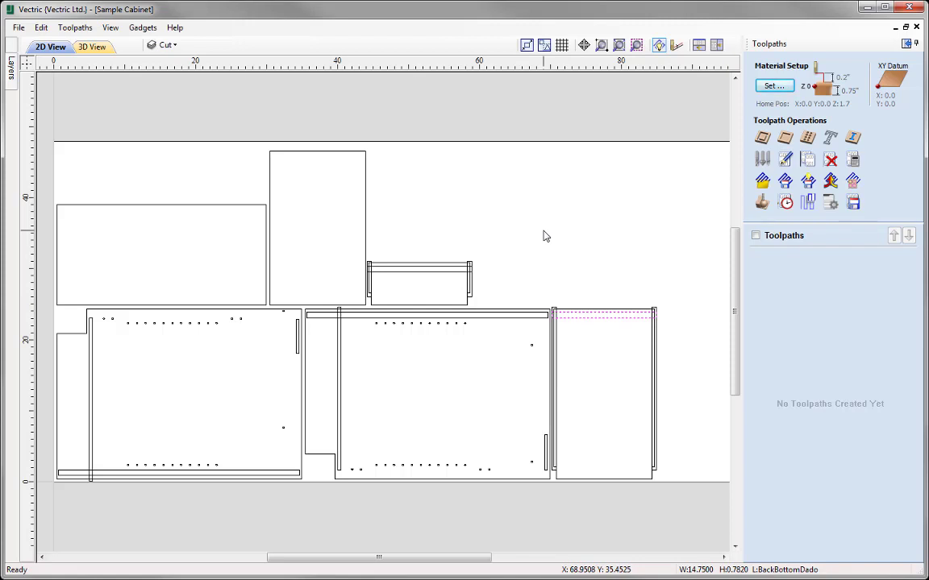
Start a drilling toolpath with start depth 0.0, cut depth 0.5 and the Drill (0.250") tool
{"action": "left_click", "coordinate": [585, 221]}
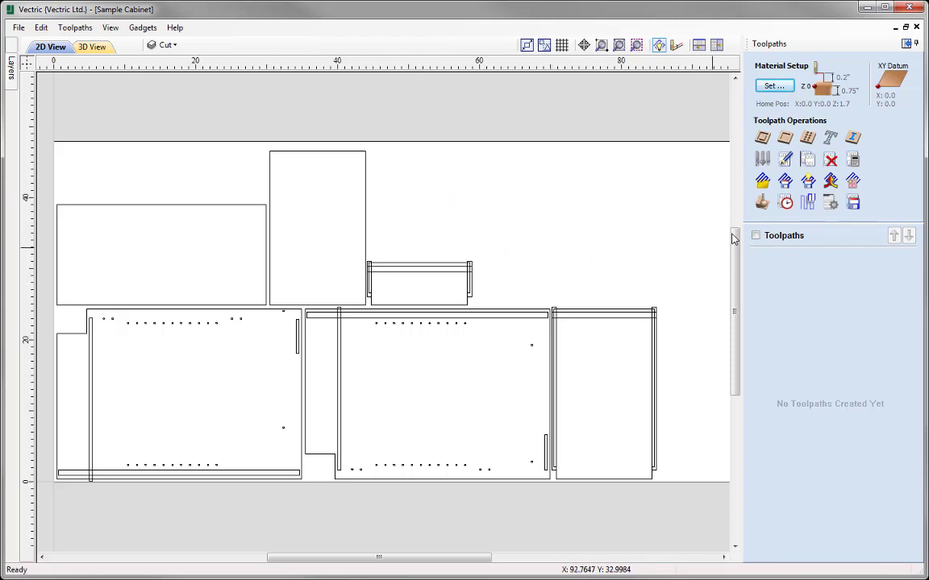
{"action": "left_click", "coordinate": [809, 137]}
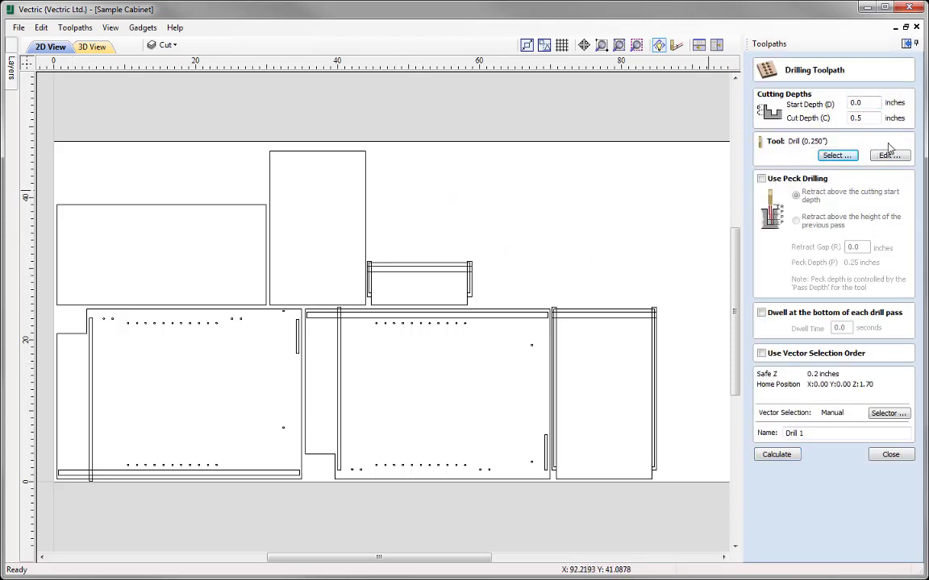
{"action": "left_click", "coordinate": [847, 103]}
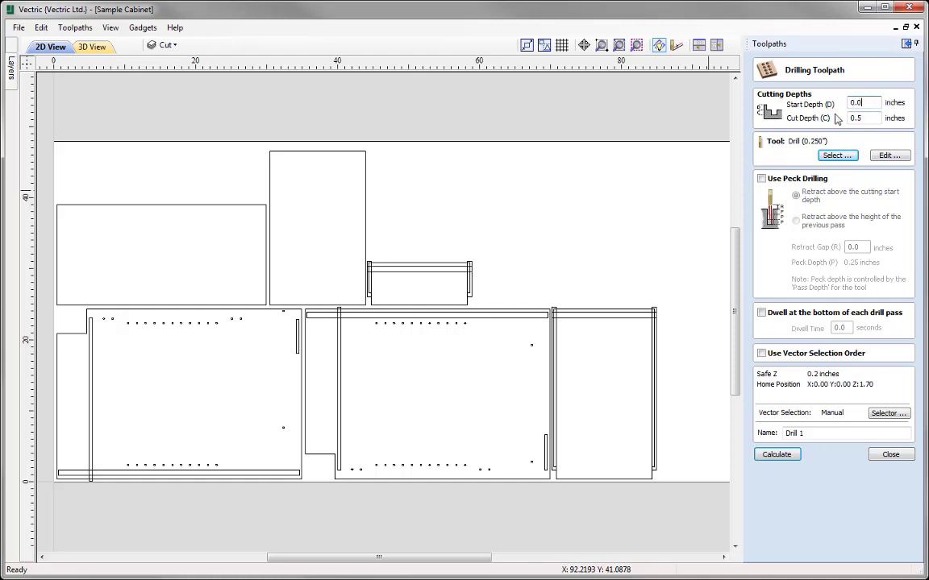
{"action": "left_click", "coordinate": [865, 118]}
{"action": "left_click", "coordinate": [835, 157]}
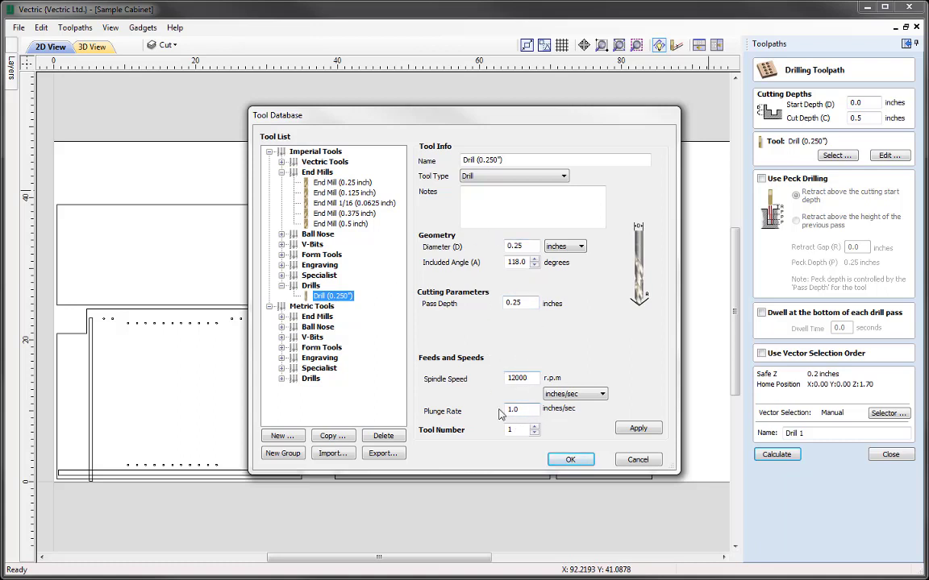
{"action": "left_click", "coordinate": [569, 461]}
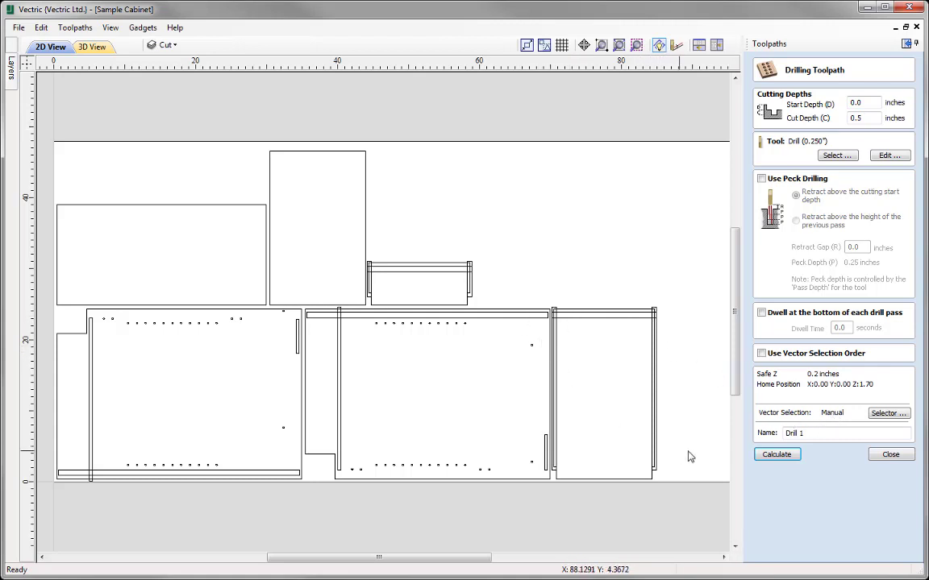
Filter the drilling vector selection to closed vectors, only circles, with all circles selected
{"action": "left_click", "coordinate": [887, 416]}
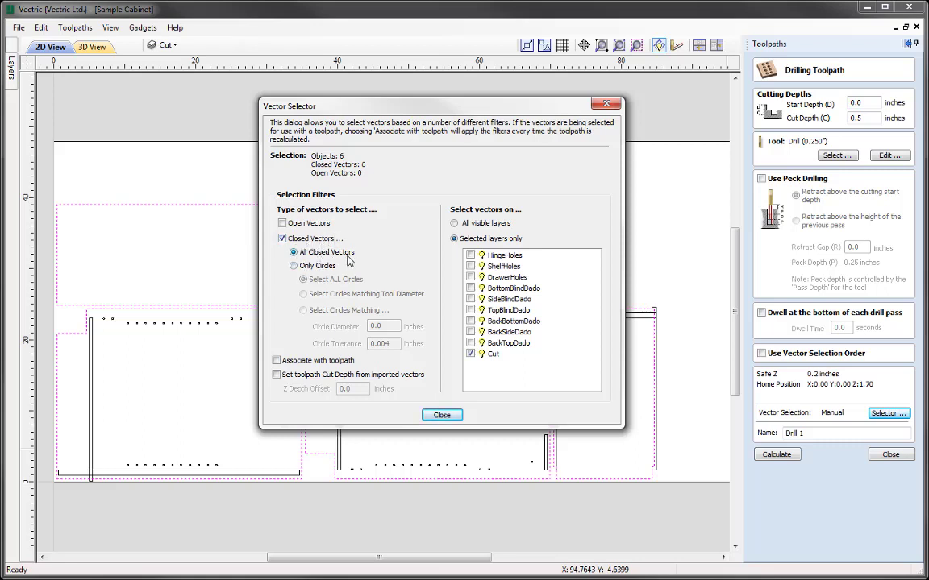
{"action": "left_click", "coordinate": [294, 267]}
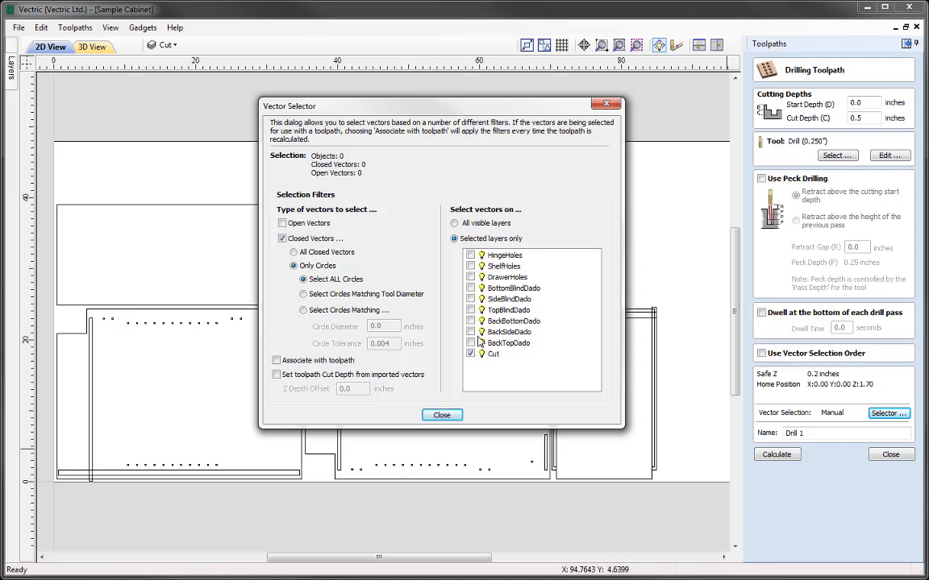
Have Drill 1 auto-select the HingeHoles layer's 8 circles, associated with the toolpath
{"action": "left_click", "coordinate": [472, 256]}
{"action": "left_click_drag", "start_coordinate": [510, 114], "coordinate": [829, 71]}
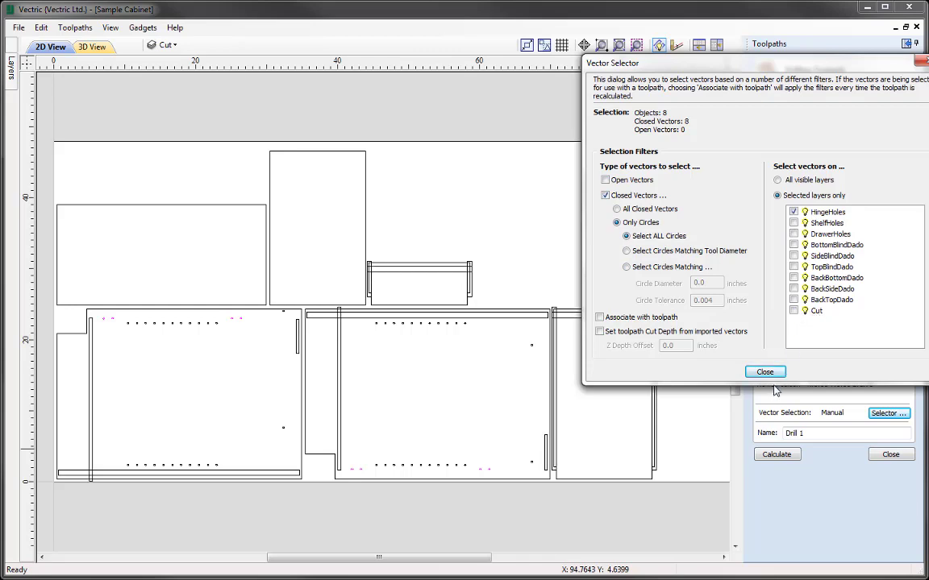
{"action": "left_click_drag", "start_coordinate": [757, 68], "coordinate": [419, 92]}
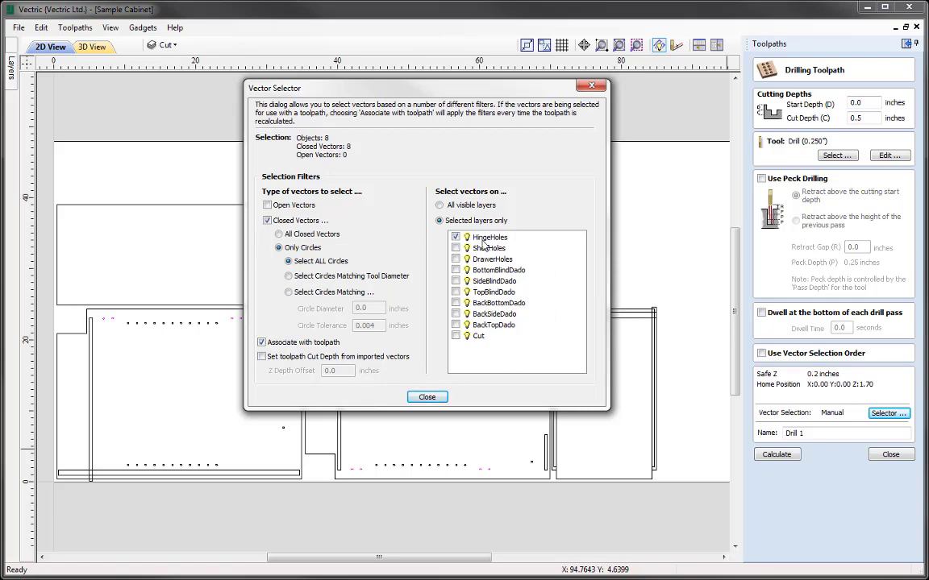
{"action": "left_click", "coordinate": [428, 398]}
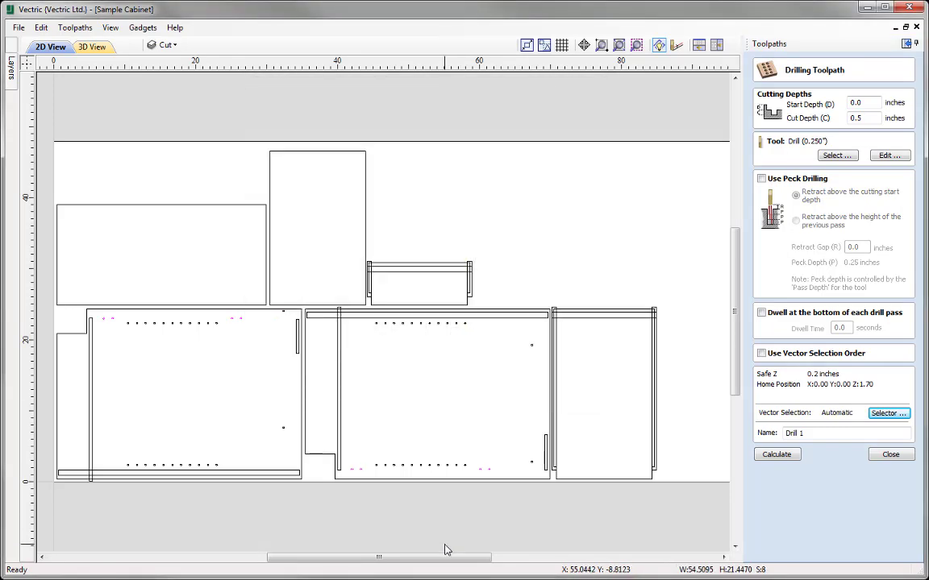
{"action": "left_click", "coordinate": [166, 45]}
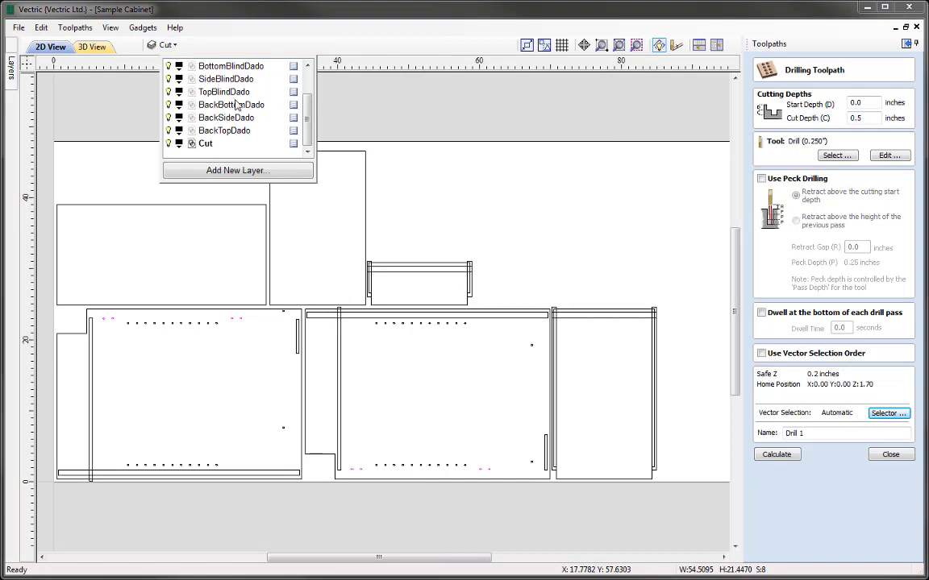
{"action": "scroll", "coordinate": [235, 90], "scroll_direction": "up", "scroll_amount": 3}
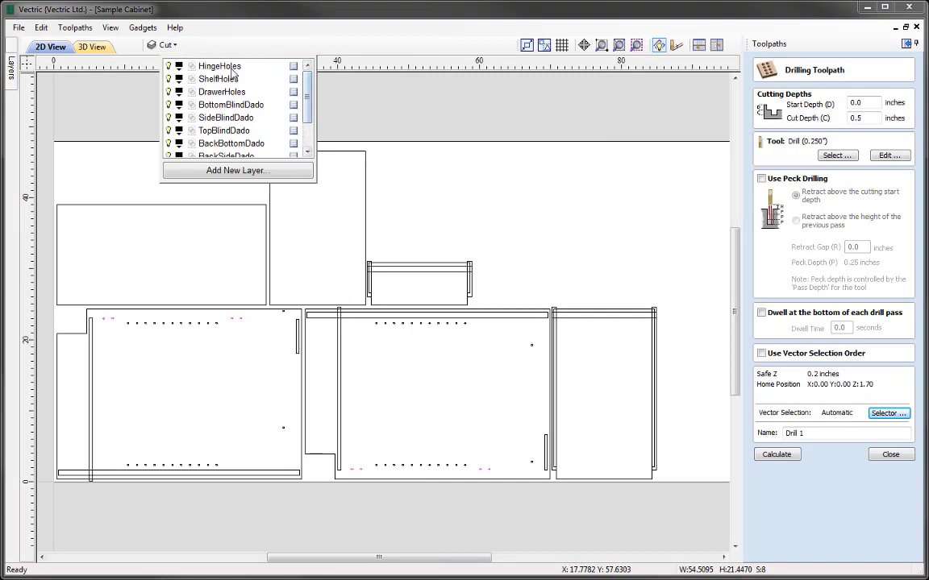
Make HingeHoles the active layer and rename the drilling toolpath from Drill 1 to Drill HingeHoles
{"action": "left_click", "coordinate": [232, 69]}
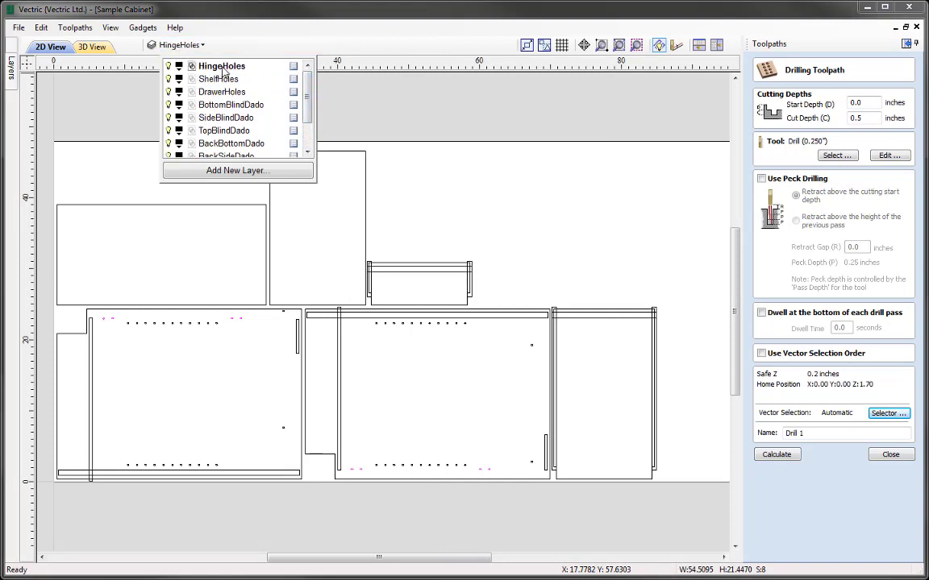
{"action": "double_click", "coordinate": [223, 71]}
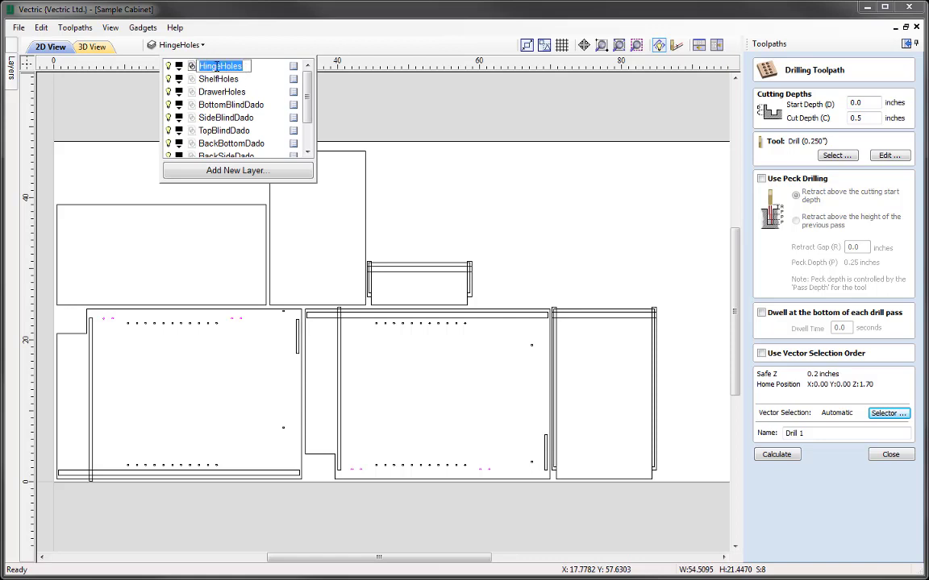
{"action": "right_click", "coordinate": [217, 68]}
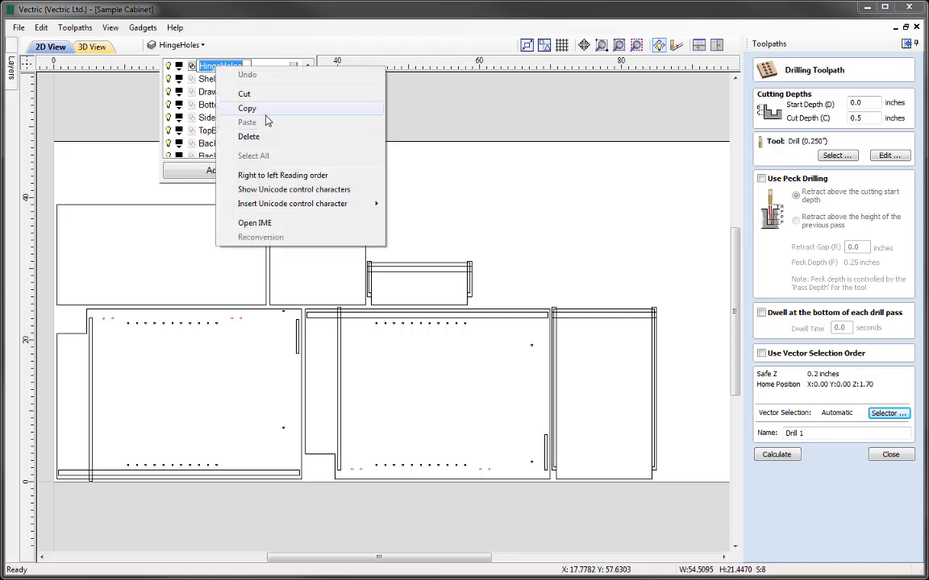
{"action": "left_click", "coordinate": [242, 108]}
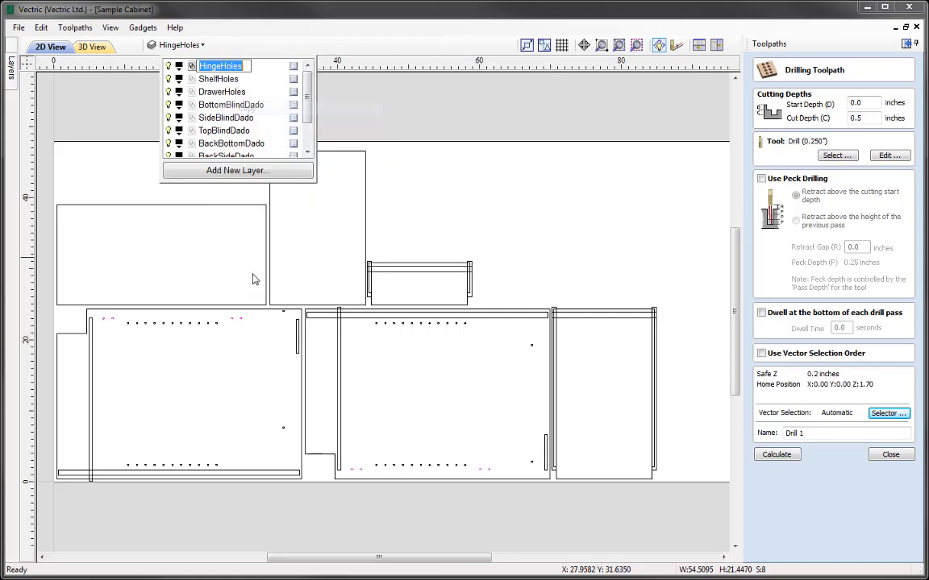
{"action": "left_click", "coordinate": [817, 434]}
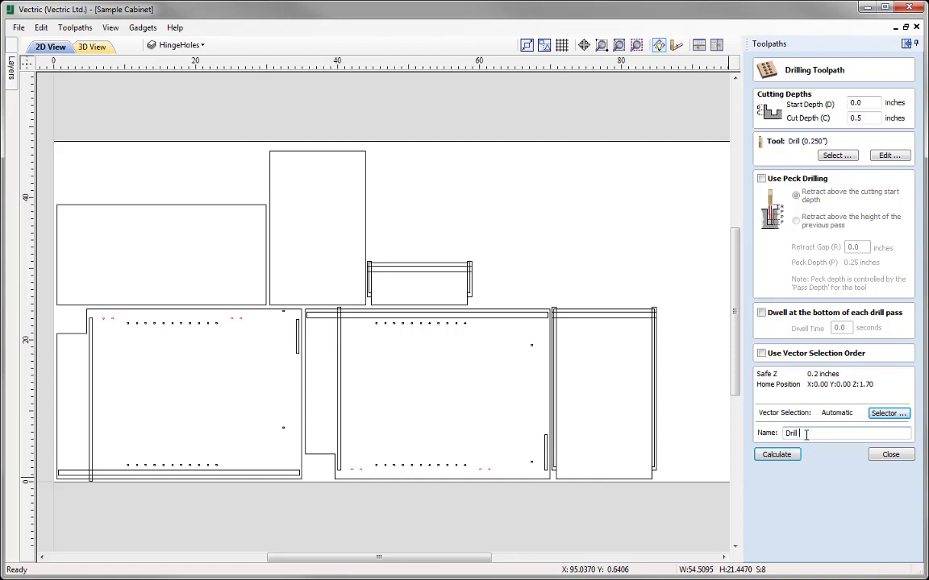
{"action": "right_click", "coordinate": [806, 433]}
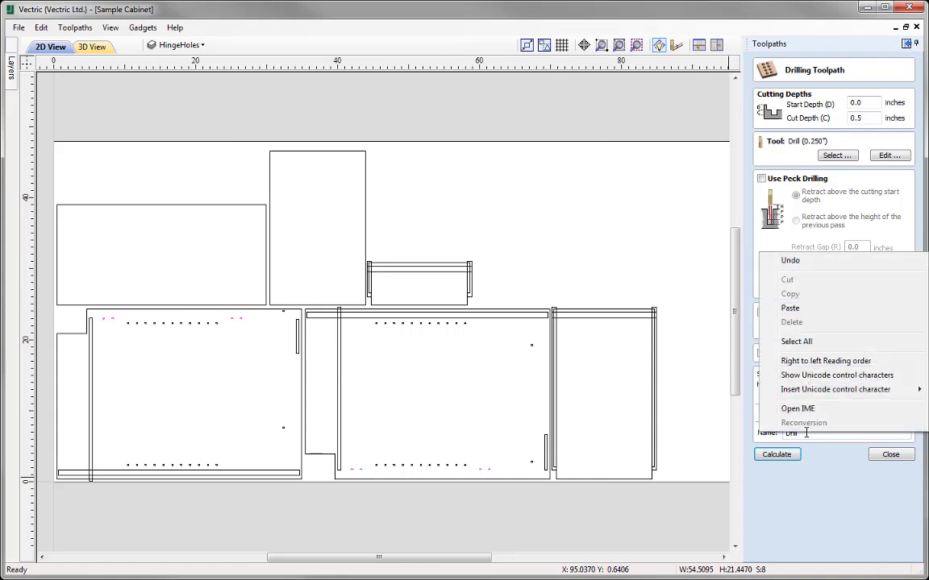
{"action": "left_click", "coordinate": [813, 311]}
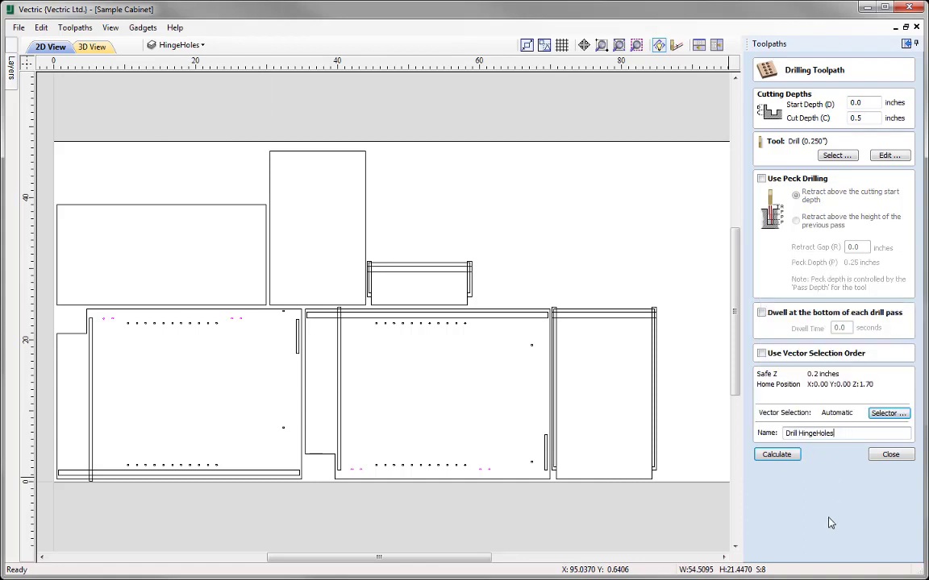
Calculate Drill HingeHoles, hide its toolpath lines, and tile the 2D and 3D views
{"action": "left_click", "coordinate": [777, 454]}
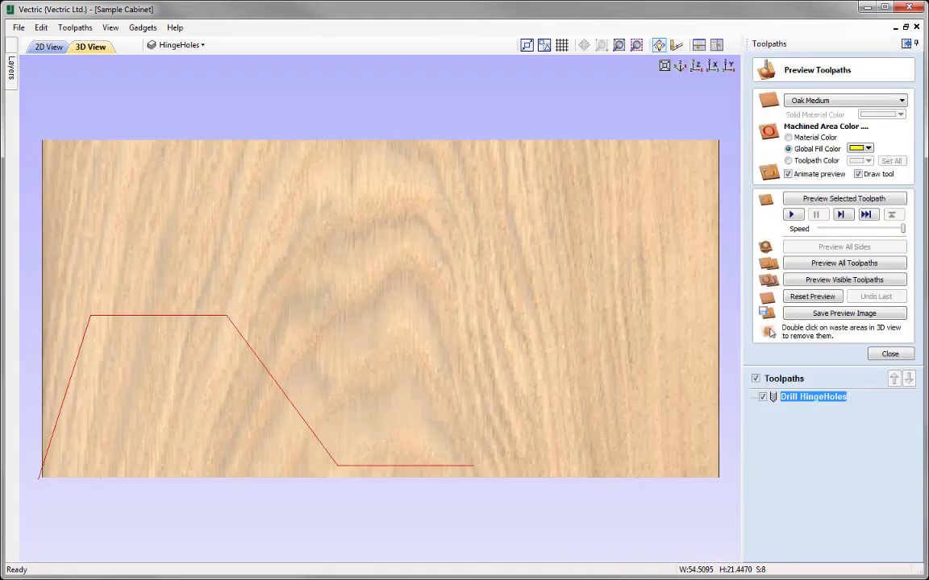
{"action": "left_click", "coordinate": [761, 396]}
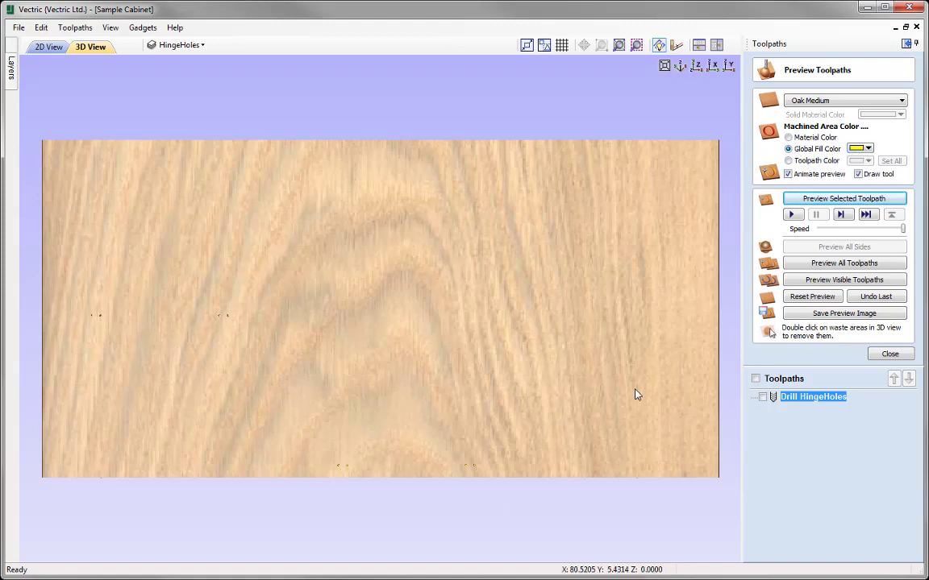
{"action": "left_click", "coordinate": [635, 44]}
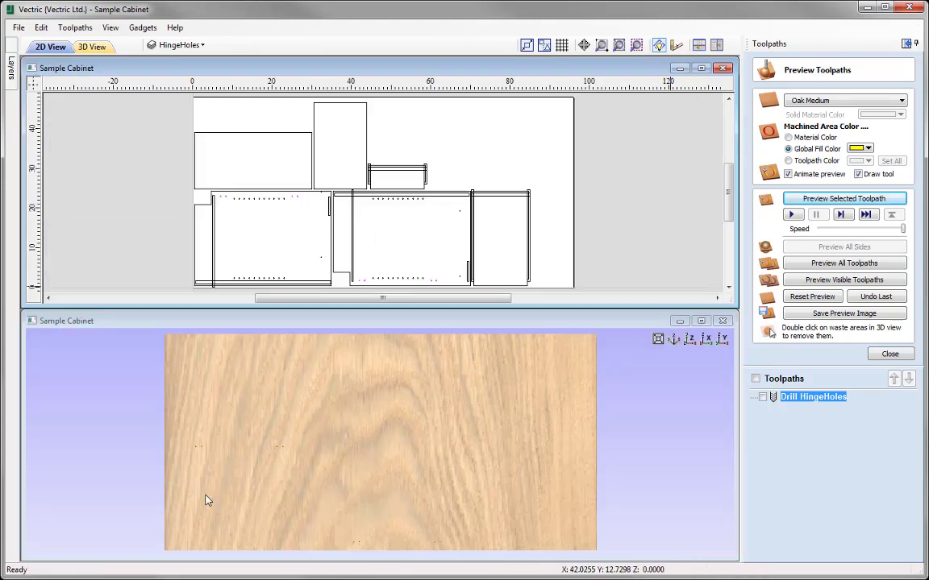
Close the toolpath preview and start a fresh Drill 1 drilling toolpath with the 0.250-inch drill
{"action": "left_click", "coordinate": [890, 355]}
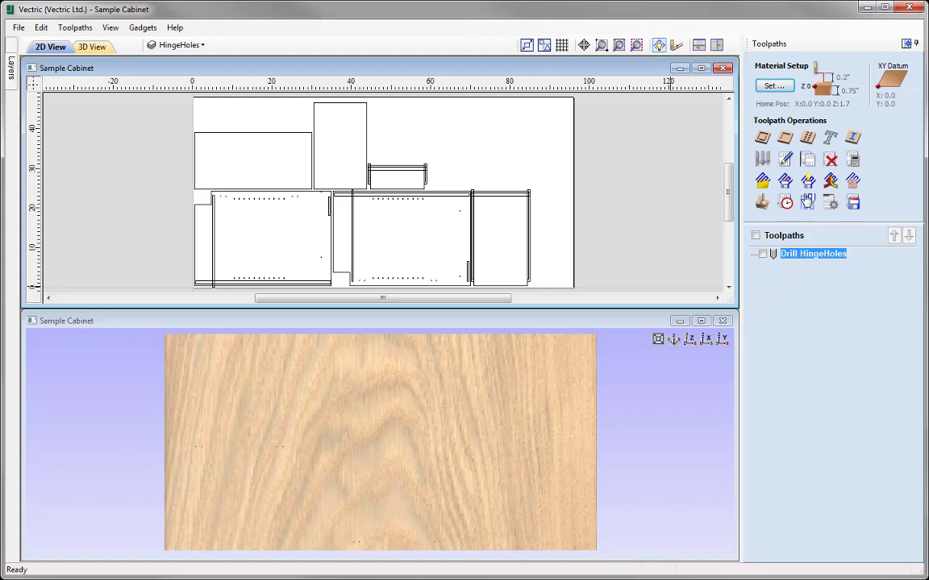
{"action": "left_click", "coordinate": [807, 138]}
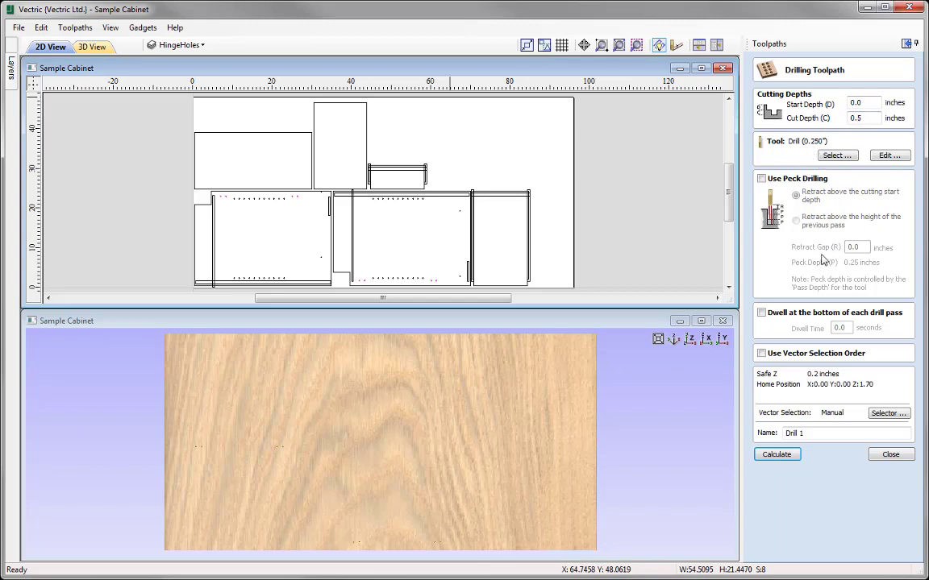
Filter Drill 1's vectors to the 44 ShelfHoles circles, associated with the toolpath
{"action": "left_click", "coordinate": [884, 414]}
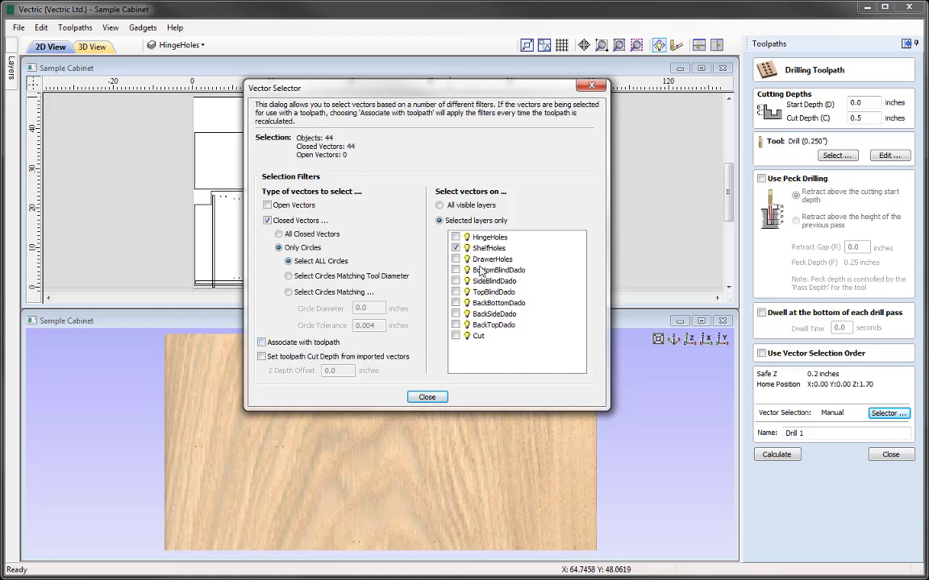
{"action": "left_click", "coordinate": [261, 342]}
{"action": "left_click", "coordinate": [427, 397]}
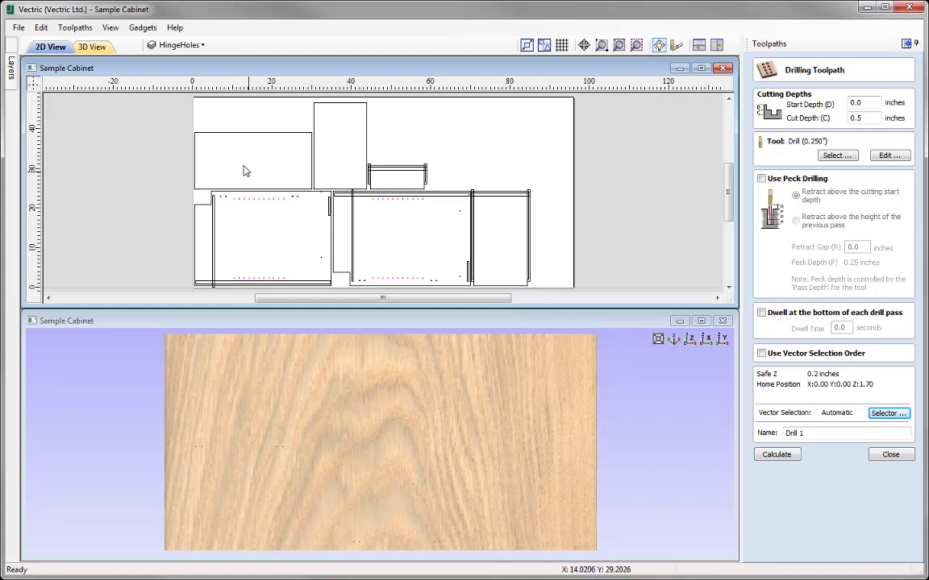
{"action": "left_click", "coordinate": [179, 46]}
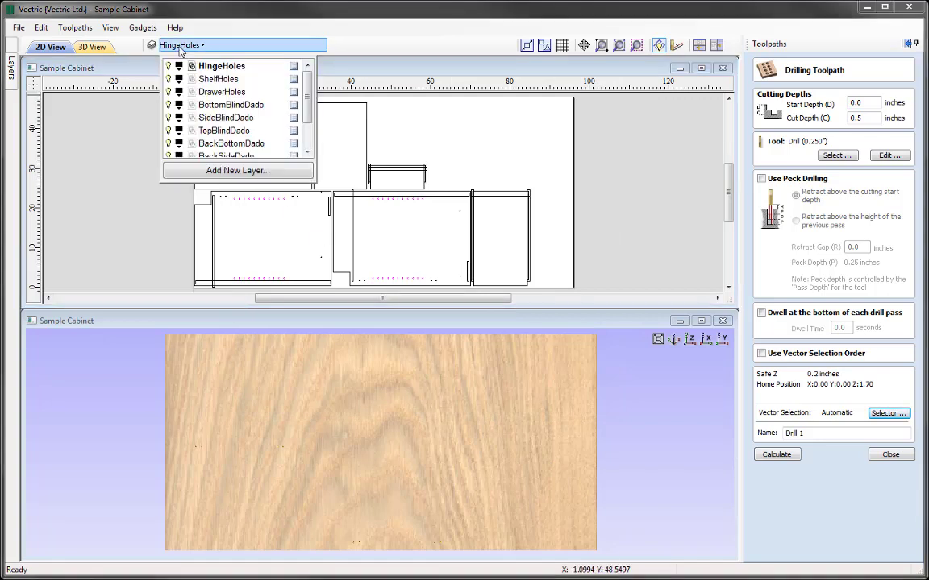
Make ShelfHoles the active layer, name the toolpath Drill ShelfHoles, and calculate it
{"action": "left_click", "coordinate": [216, 80]}
{"action": "left_click", "coordinate": [220, 81]}
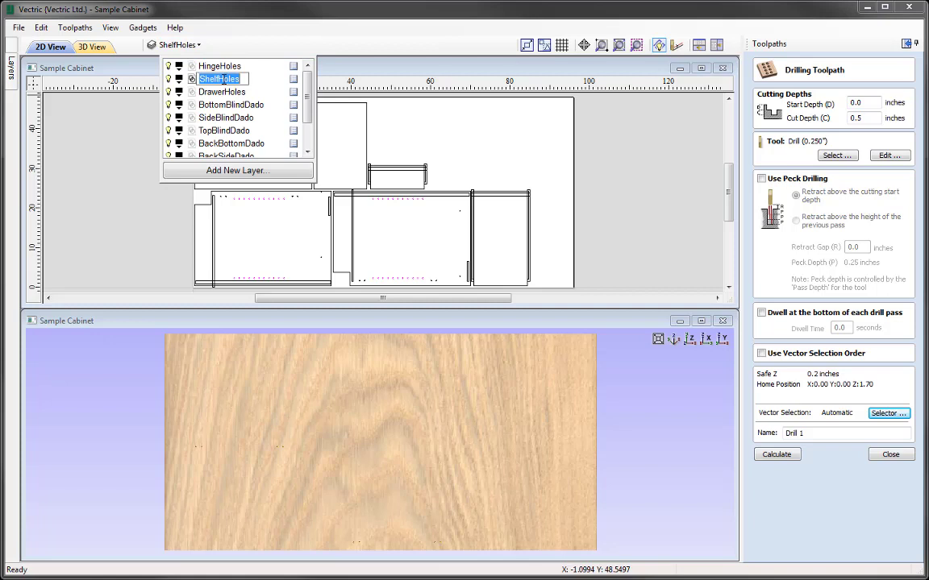
{"action": "right_click", "coordinate": [219, 79]}
{"action": "left_click", "coordinate": [264, 123]}
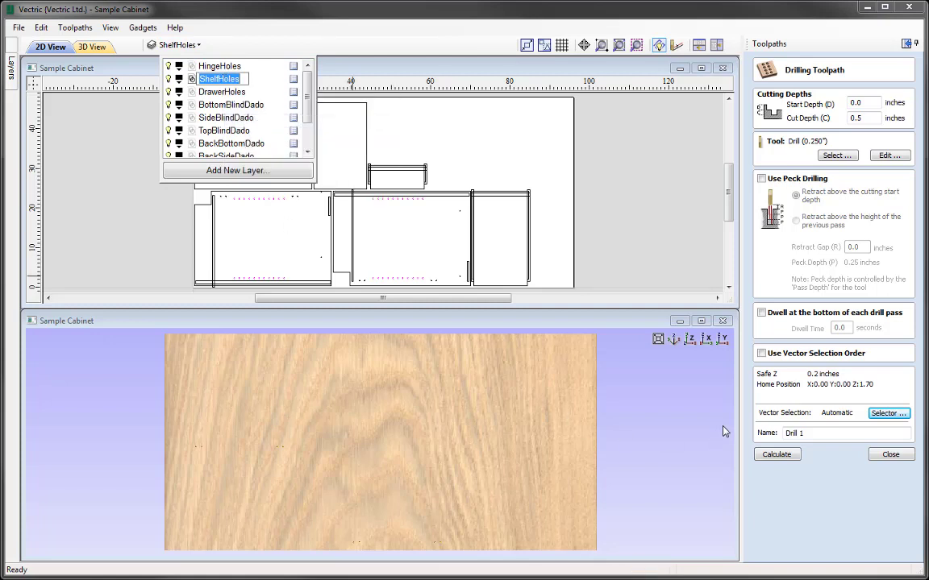
{"action": "left_click", "coordinate": [816, 434]}
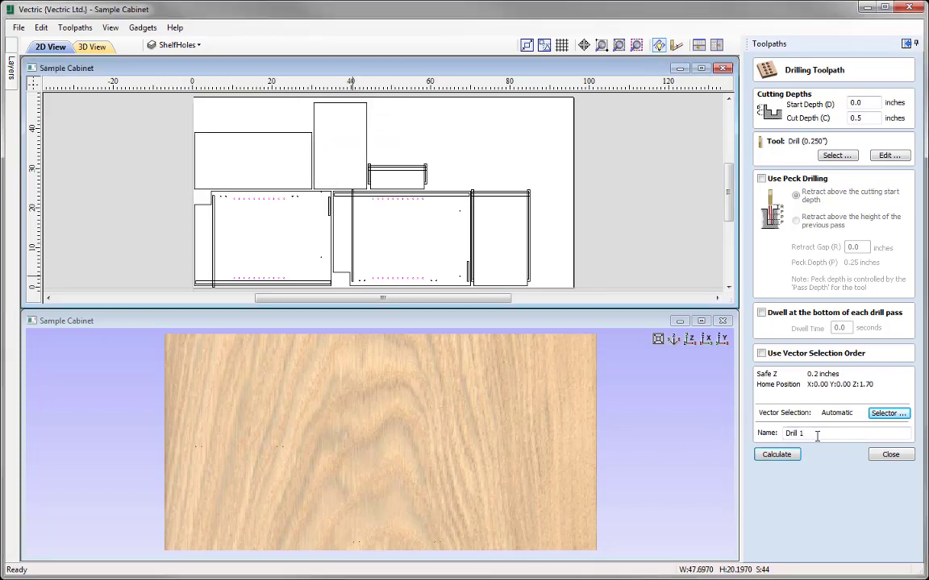
{"action": "right_click", "coordinate": [812, 433]}
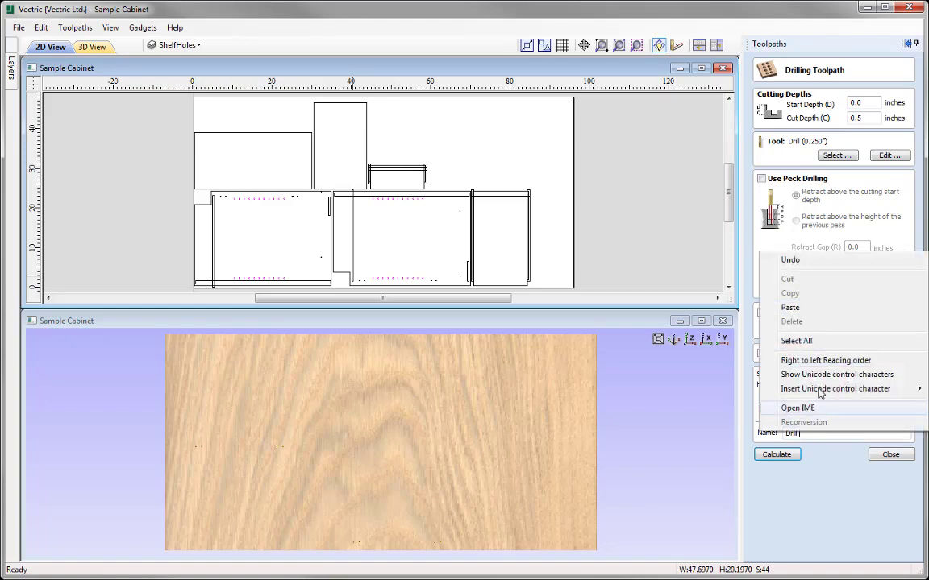
{"action": "left_click", "coordinate": [812, 309]}
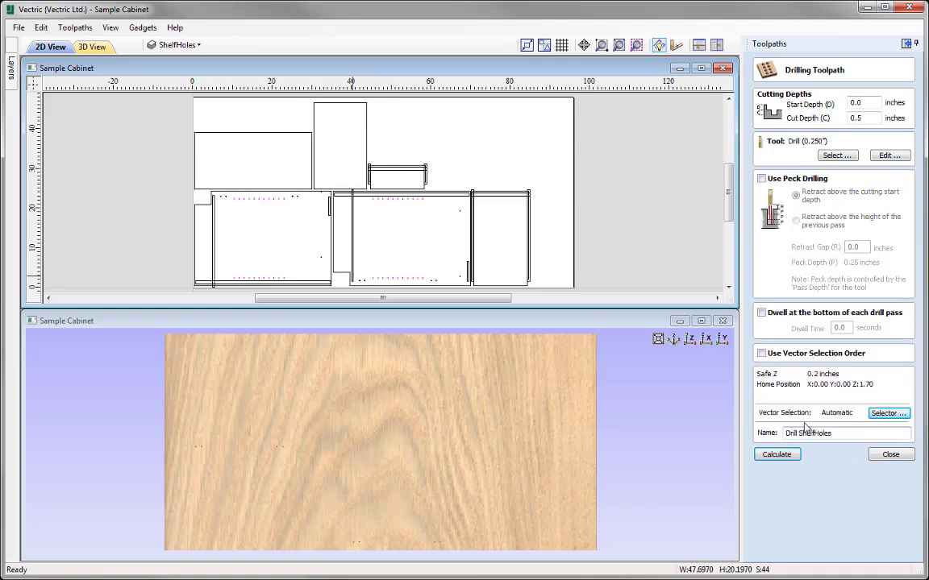
{"action": "left_click", "coordinate": [778, 457]}
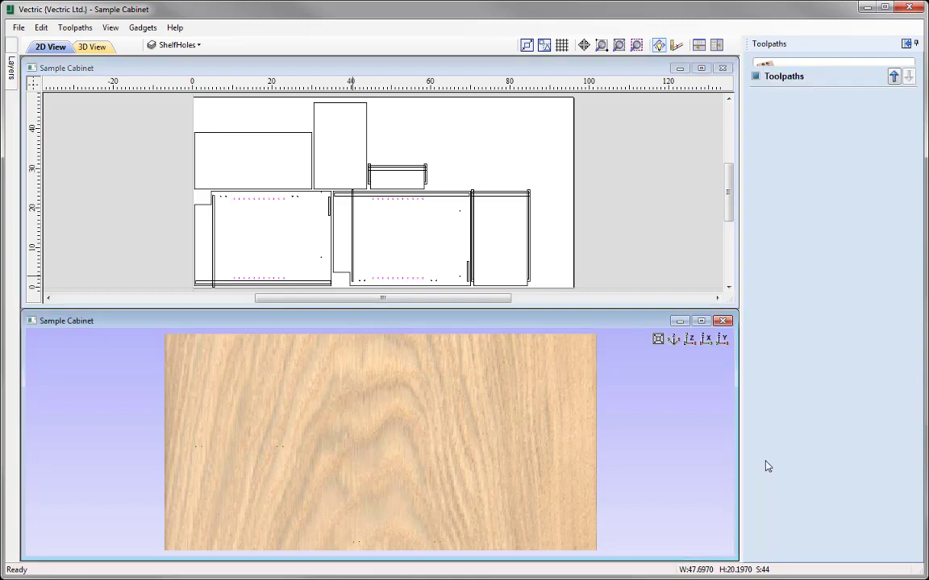
Simulate the shelf holes drilled in oak, then start a third Drill 1 drilling toolpath
{"action": "left_click", "coordinate": [844, 198]}
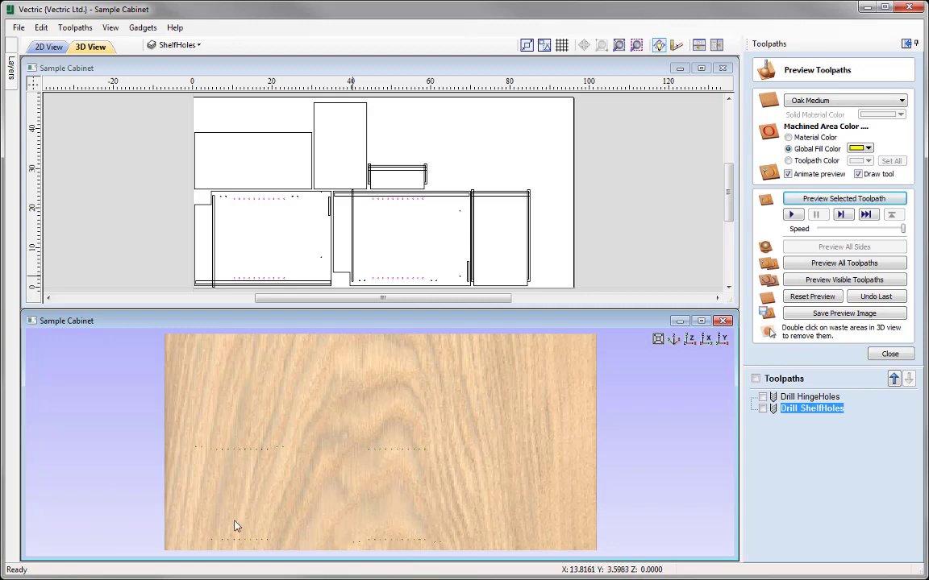
{"action": "left_click", "coordinate": [890, 354]}
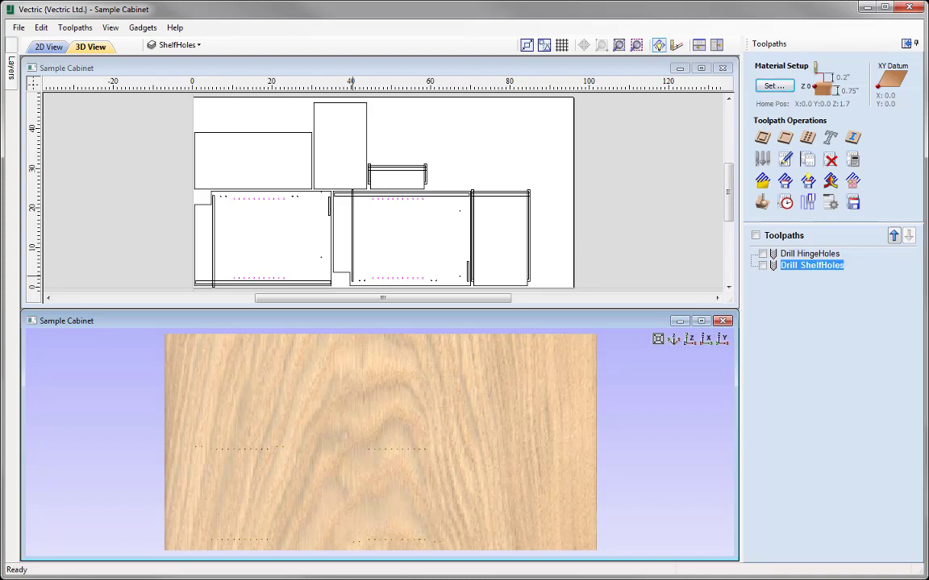
{"action": "left_click", "coordinate": [807, 137]}
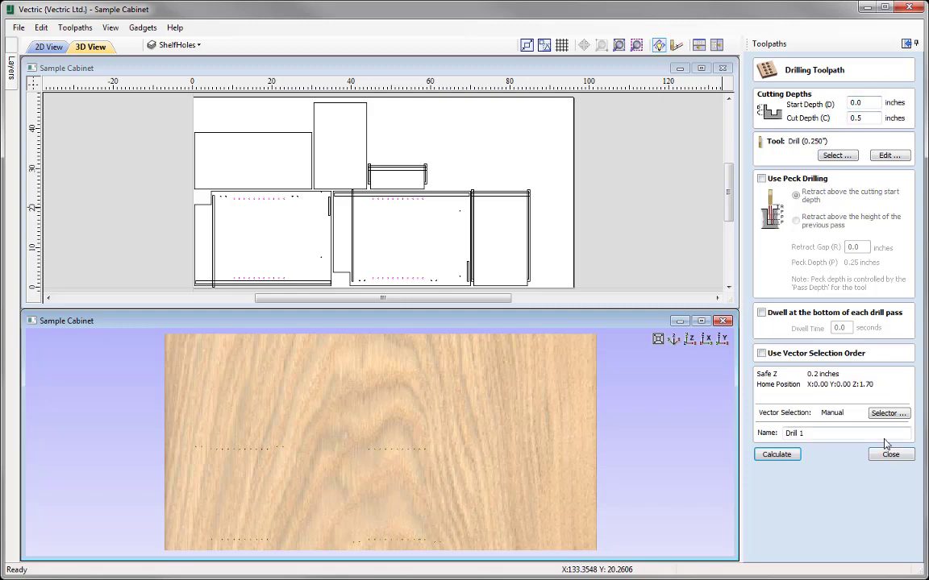
Filter Drill 1's vectors to the 4 DrawerHoles circles, associated with the toolpath
{"action": "left_click", "coordinate": [877, 413]}
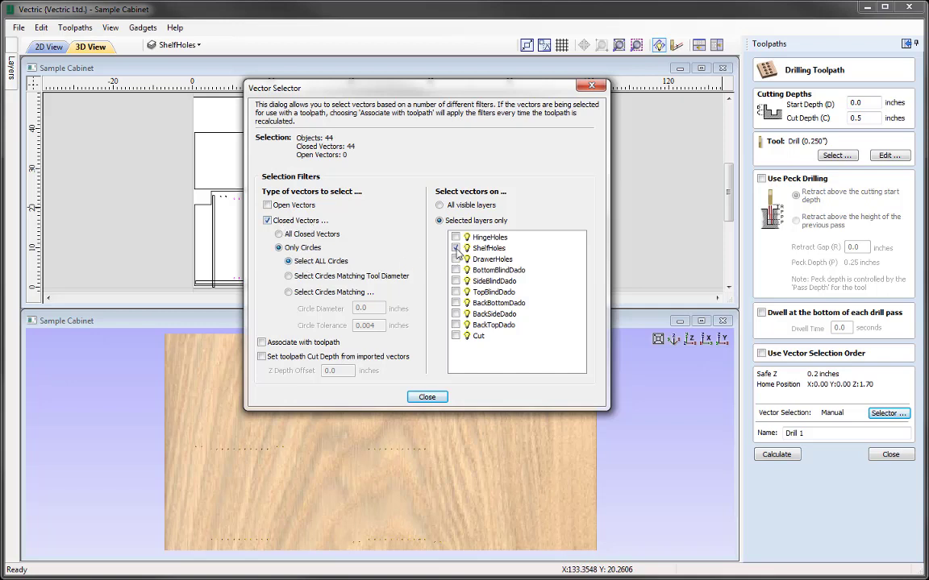
{"action": "left_click", "coordinate": [455, 259]}
{"action": "left_click", "coordinate": [263, 343]}
{"action": "left_click", "coordinate": [426, 397]}
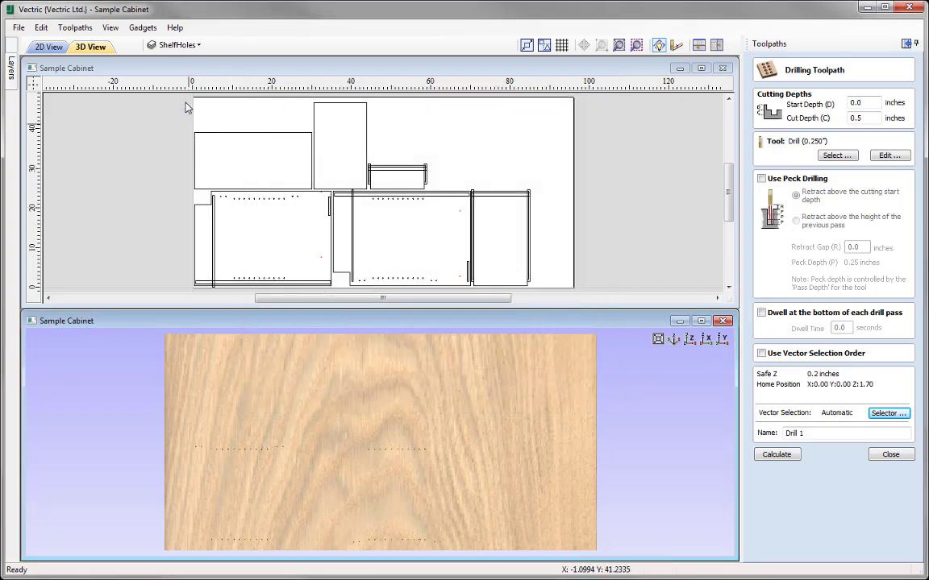
{"action": "left_click", "coordinate": [176, 45]}
Make DrawerHoles the active layer and rename the toolpath from Drill 1 to Drill DrawerHoles
{"action": "left_click", "coordinate": [222, 93]}
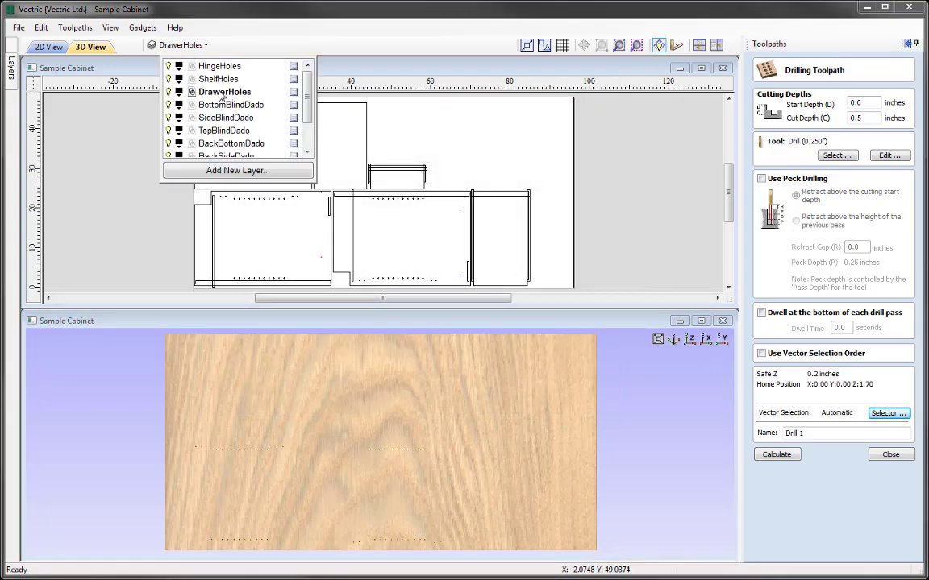
{"action": "double_click", "coordinate": [226, 93]}
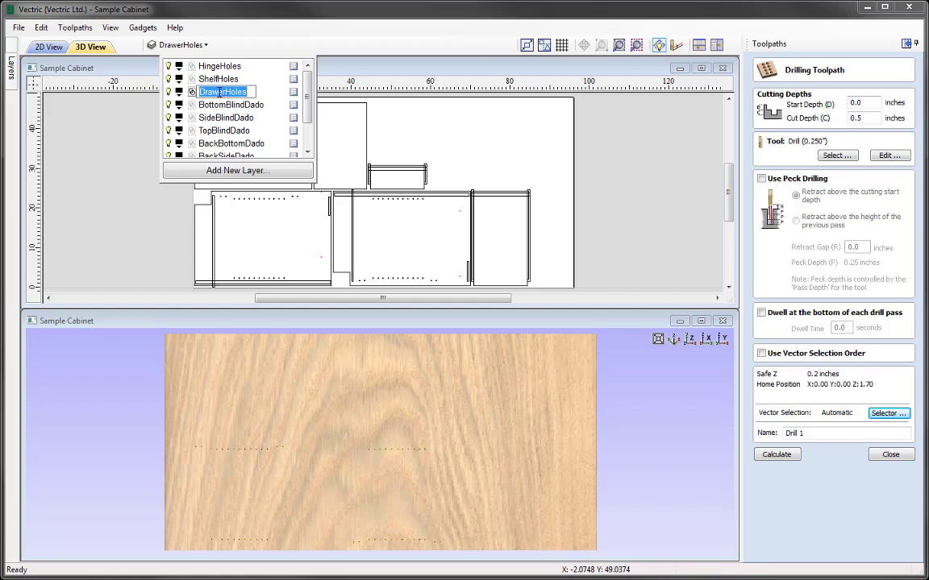
{"action": "right_click", "coordinate": [220, 93]}
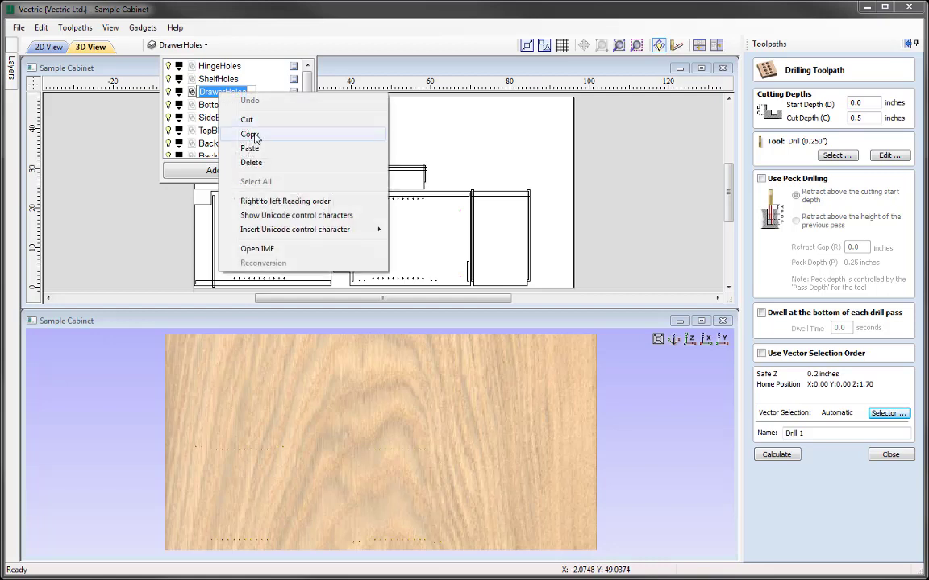
{"action": "left_click", "coordinate": [250, 133]}
{"action": "left_click", "coordinate": [828, 433]}
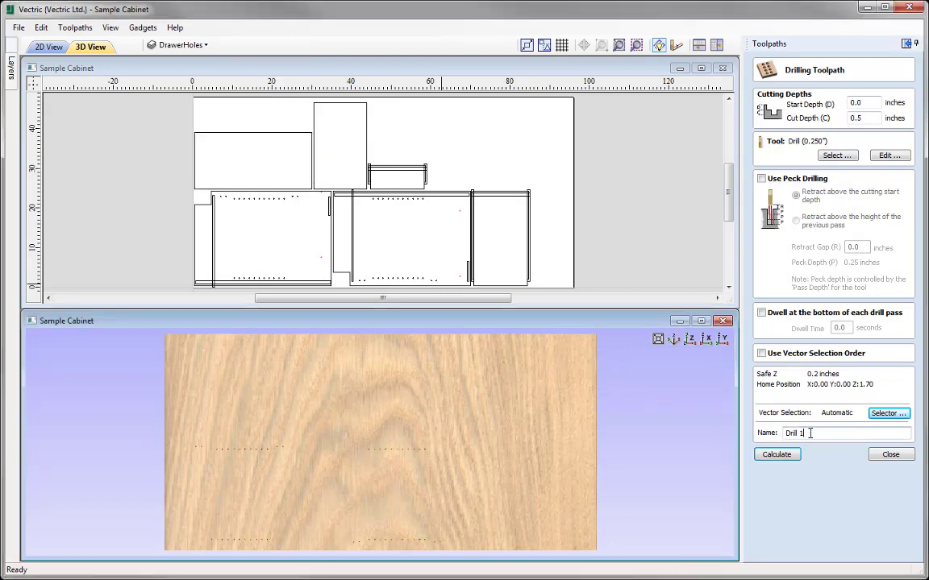
{"action": "key", "text": "BackSpace"}
{"action": "right_click", "coordinate": [807, 434]}
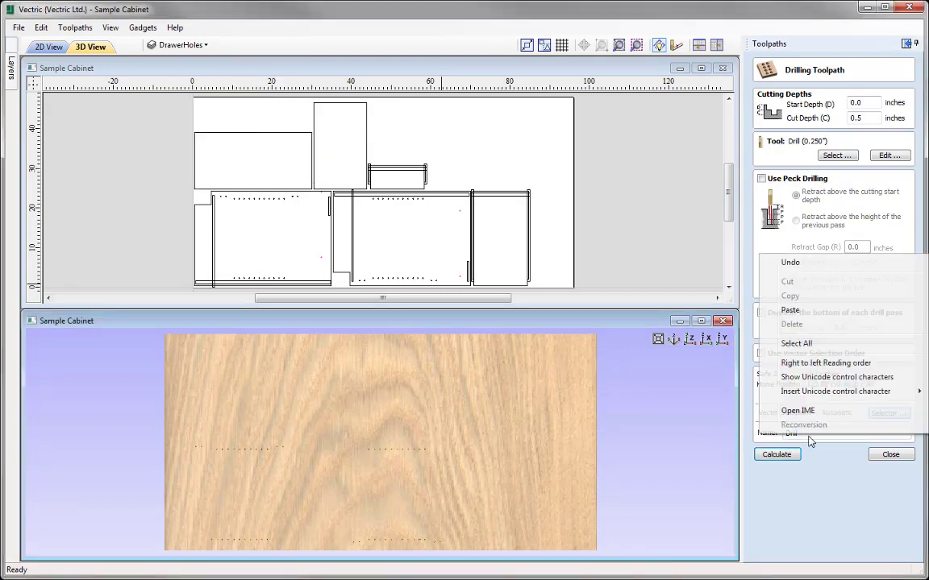
{"action": "left_click", "coordinate": [816, 313]}
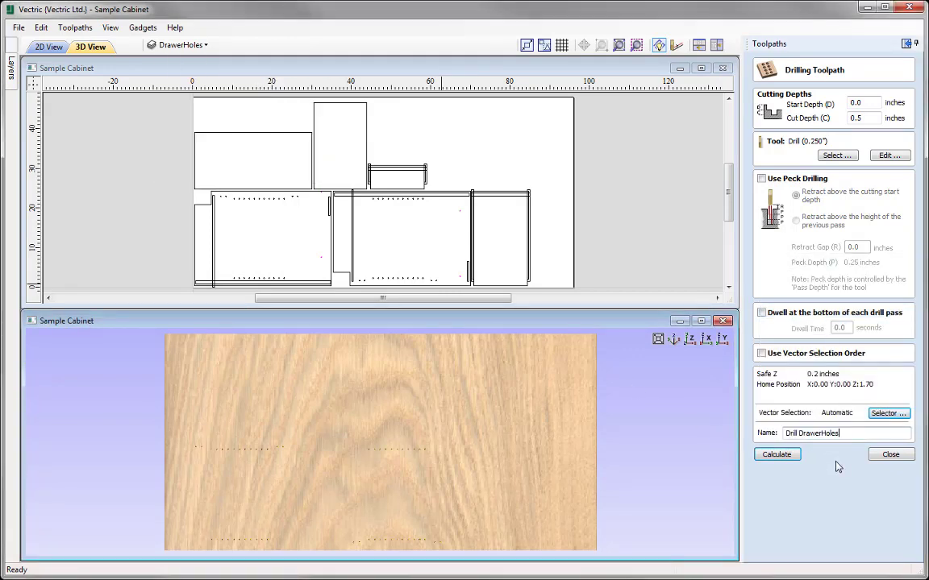
Calculate Drill DrawerHoles, close the preview, and start a 2D profile toolpath
{"action": "left_click", "coordinate": [776, 454]}
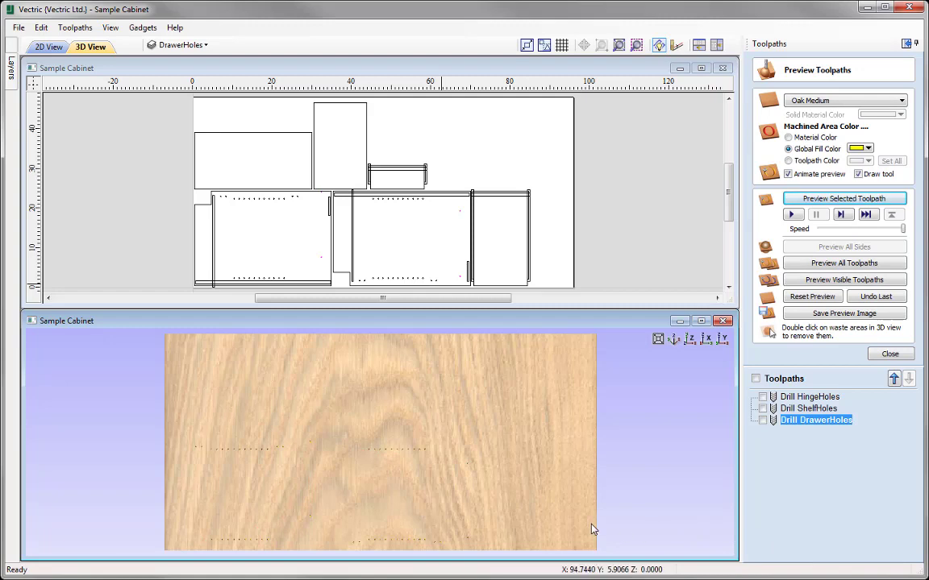
{"action": "left_click", "coordinate": [891, 354]}
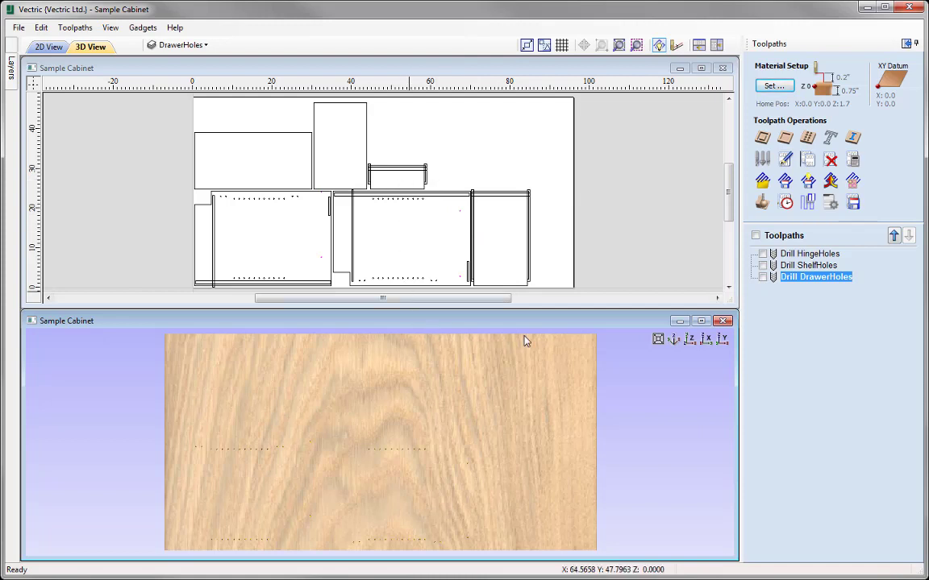
{"action": "left_click", "coordinate": [762, 139]}
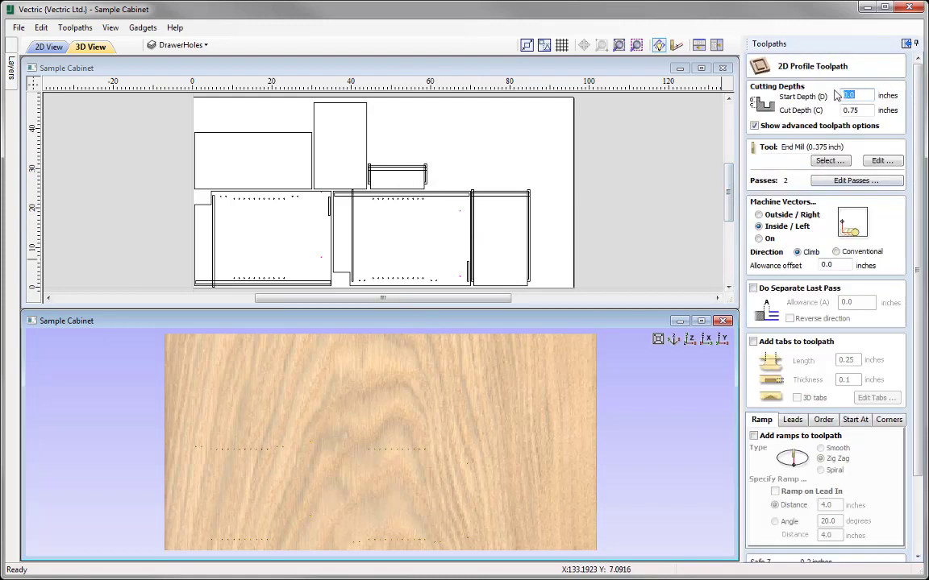
Give Profile 1 a 0.0 start depth and 0.375-inch cut depth, confirming the 0.375-inch end mill's pass depth
{"action": "key", "text": "End"}
{"action": "double_click", "coordinate": [850, 109]}
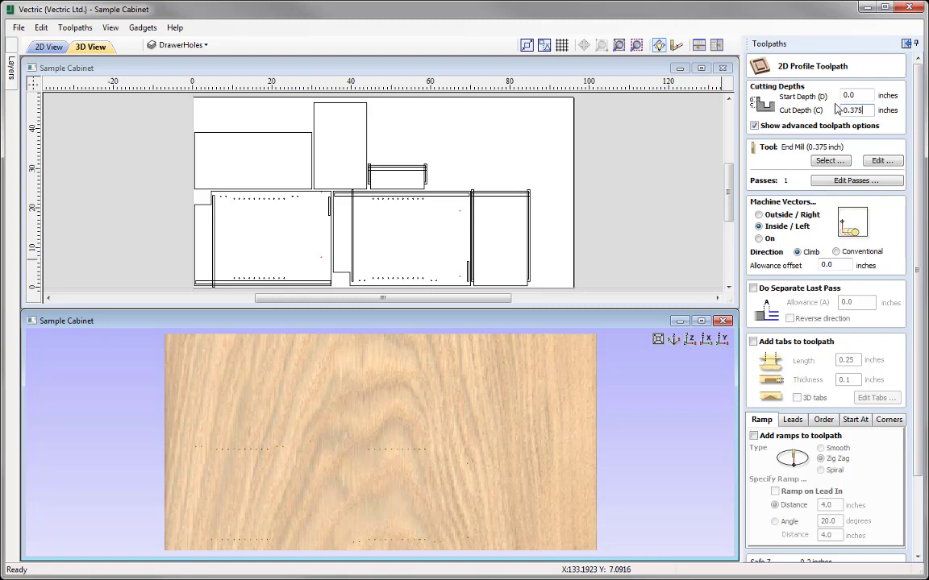
{"action": "left_click", "coordinate": [881, 161]}
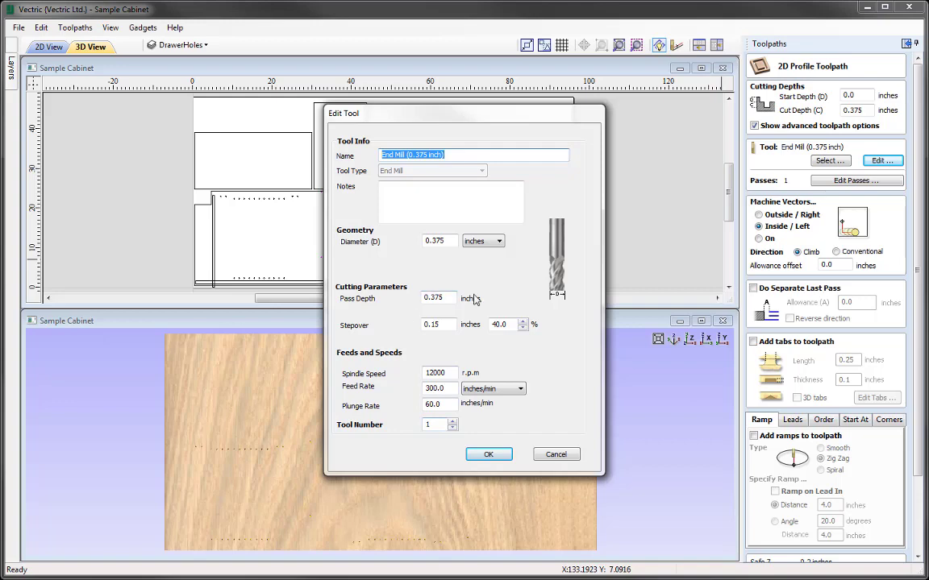
{"action": "left_click", "coordinate": [490, 457]}
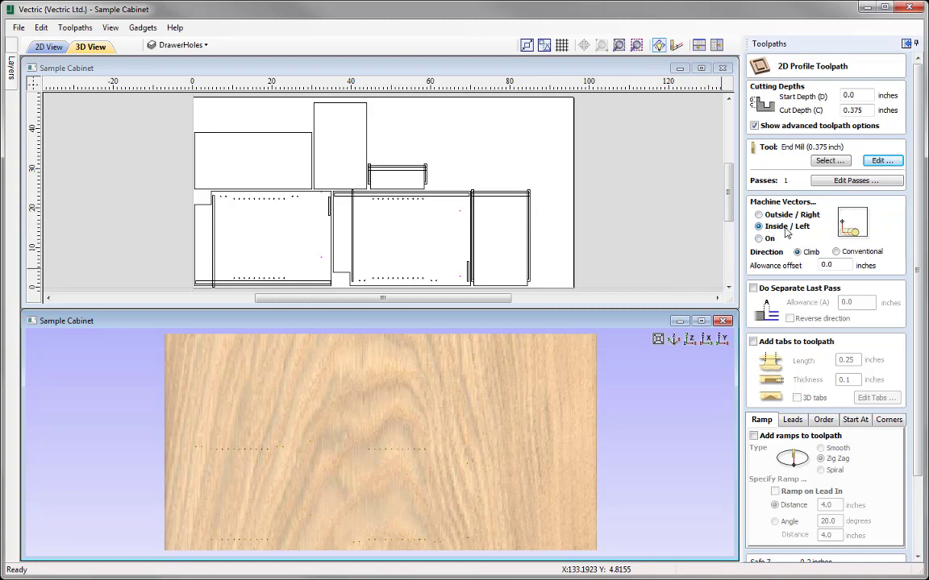
{"action": "left_click_drag", "start_coordinate": [916, 240], "coordinate": [919, 344]}
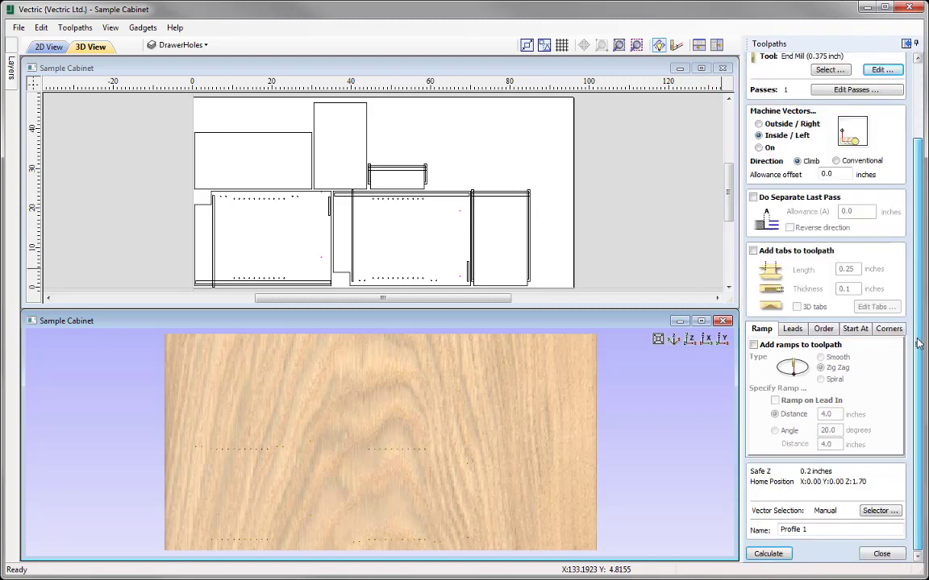
Set the profile's vector selector to all closed vectors on the BottomBlindDado layer instead of DrawerHoles
{"action": "left_click", "coordinate": [874, 511]}
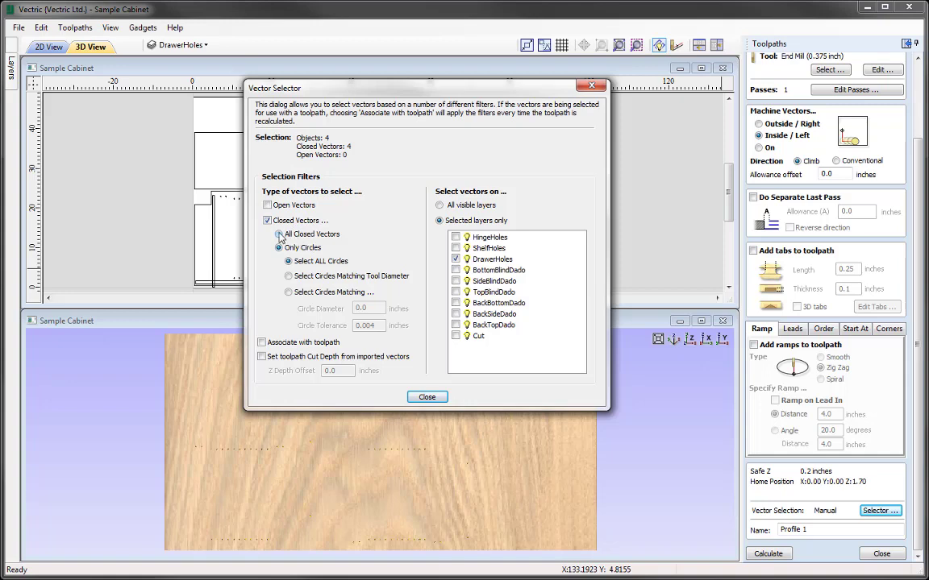
{"action": "left_click", "coordinate": [307, 234]}
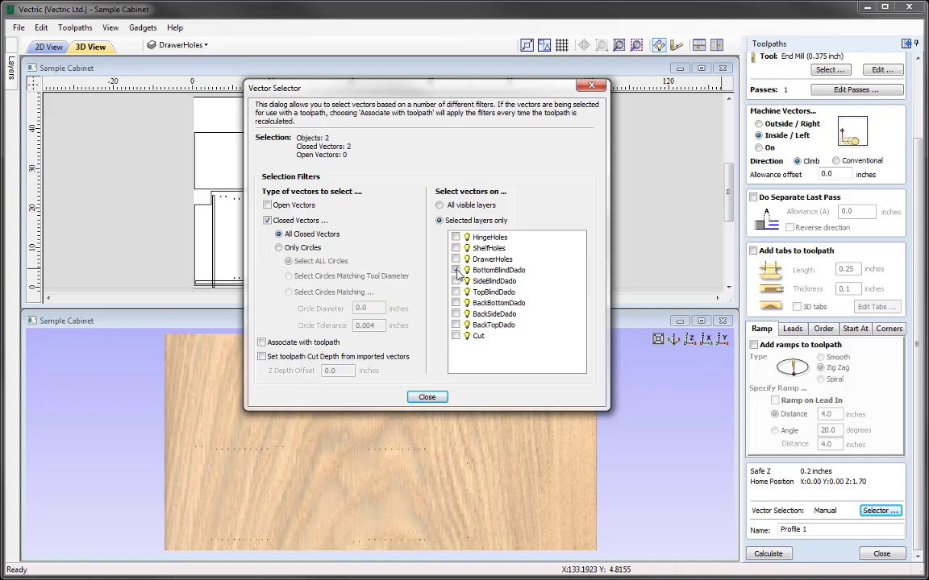
{"action": "left_click", "coordinate": [457, 271]}
Make BottomBlindDado the active layer and name the toolpath 'Profile BottomBlindDado'
{"action": "left_click", "coordinate": [427, 398]}
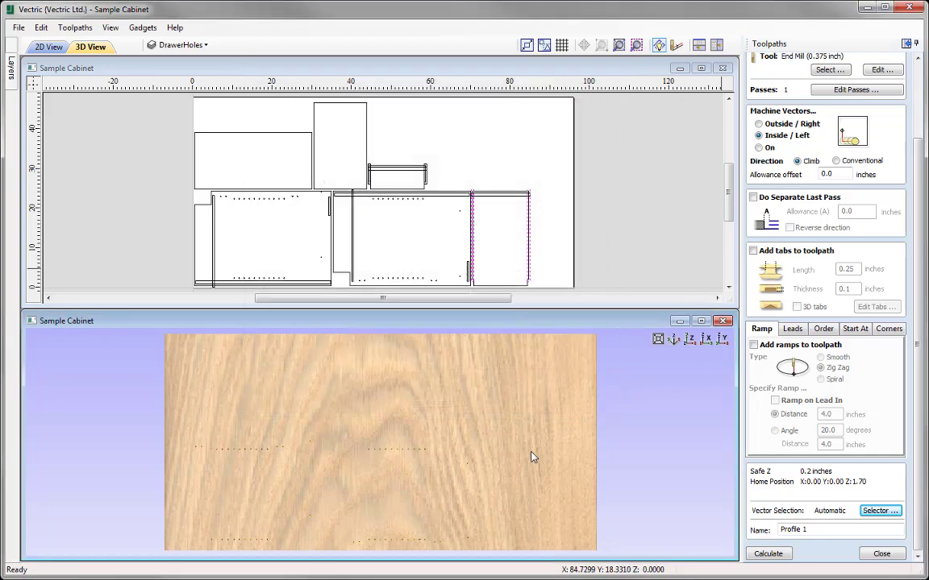
{"action": "left_click", "coordinate": [182, 45]}
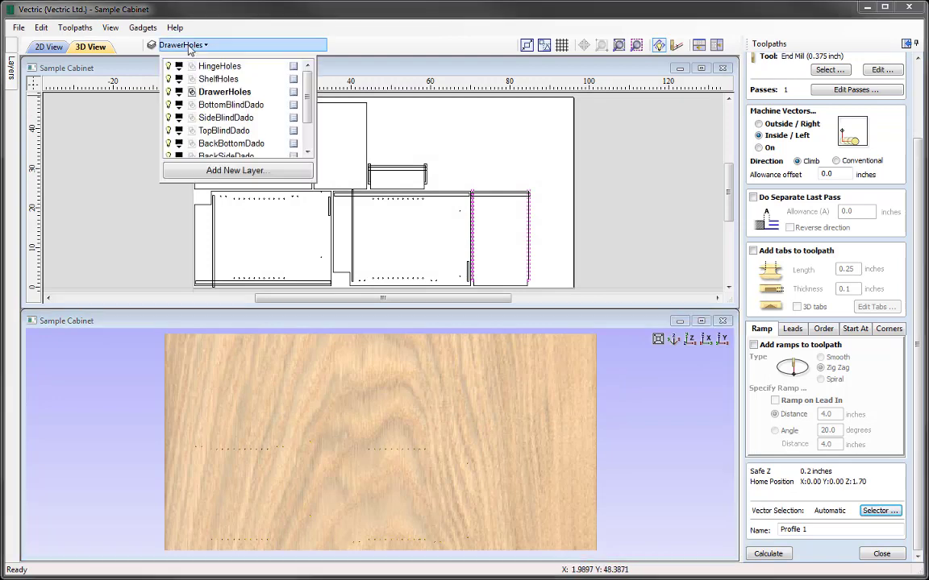
{"action": "left_click", "coordinate": [228, 107]}
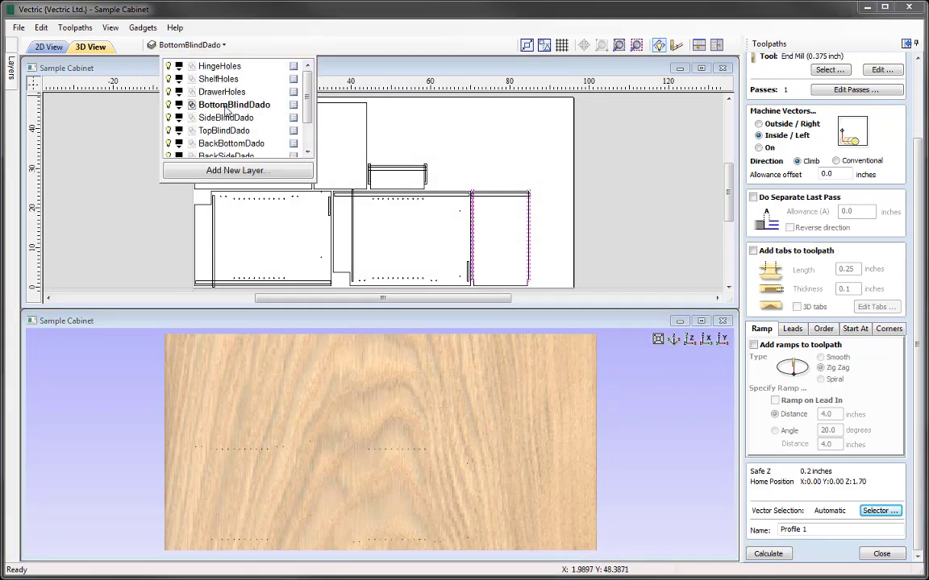
{"action": "left_click", "coordinate": [227, 107]}
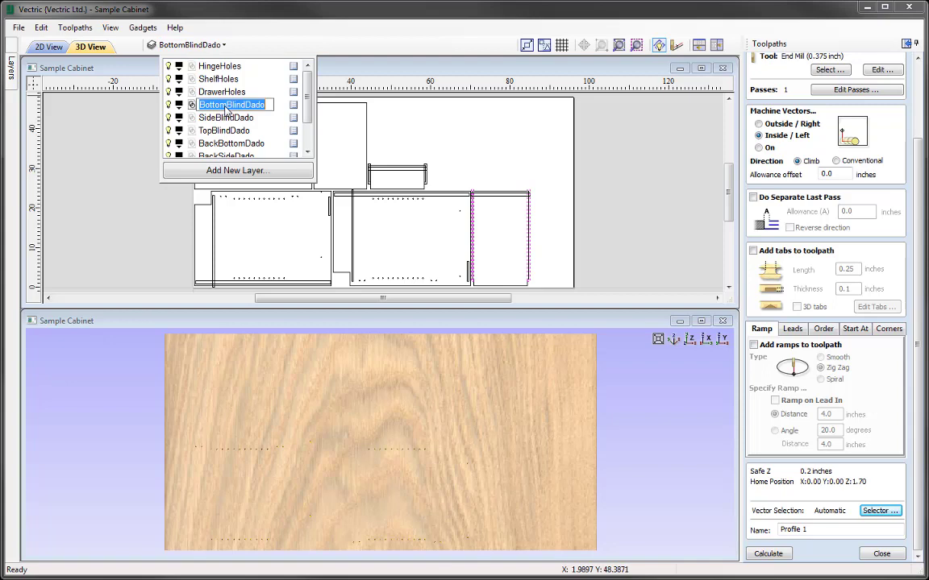
{"action": "right_click", "coordinate": [231, 105]}
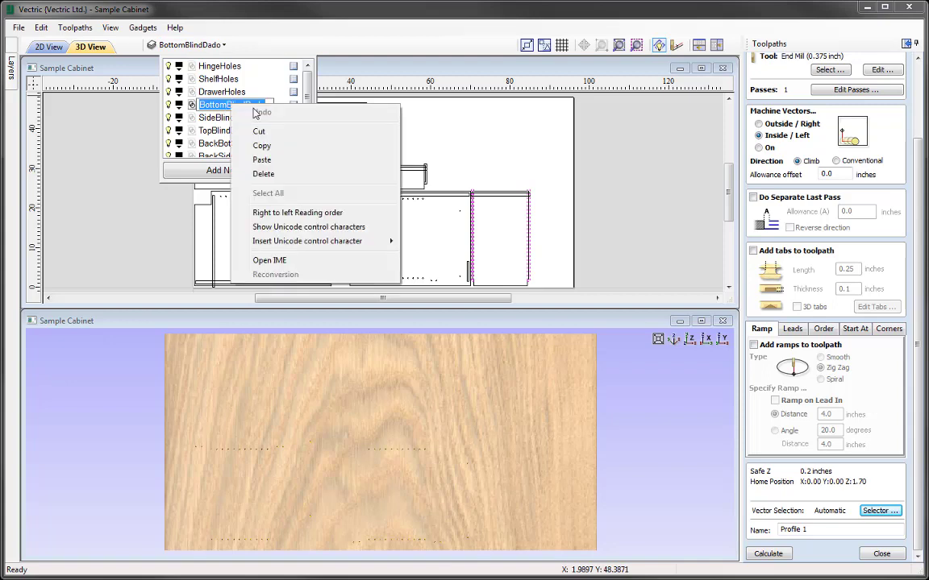
{"action": "left_click", "coordinate": [266, 141]}
{"action": "left_click", "coordinate": [805, 529]}
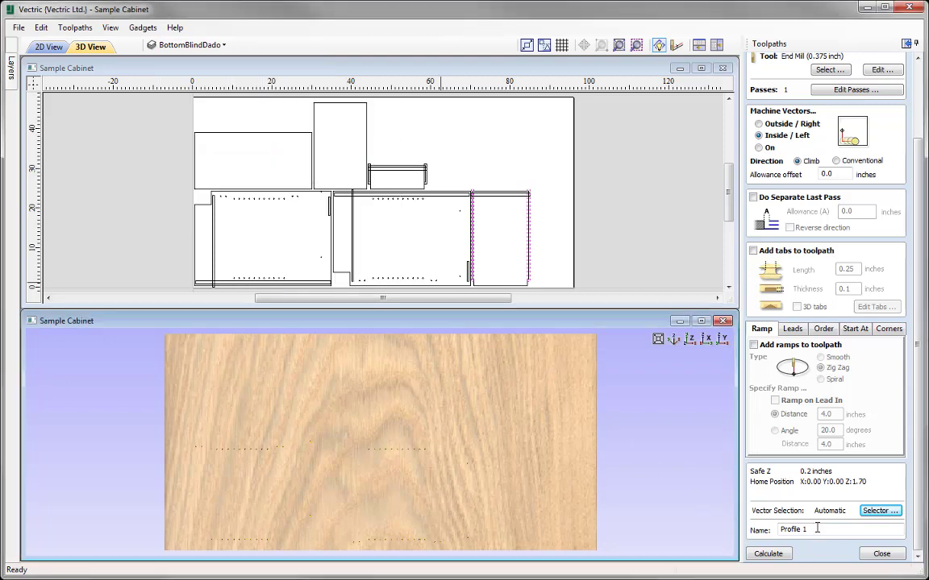
{"action": "key", "text": "BackSpace"}
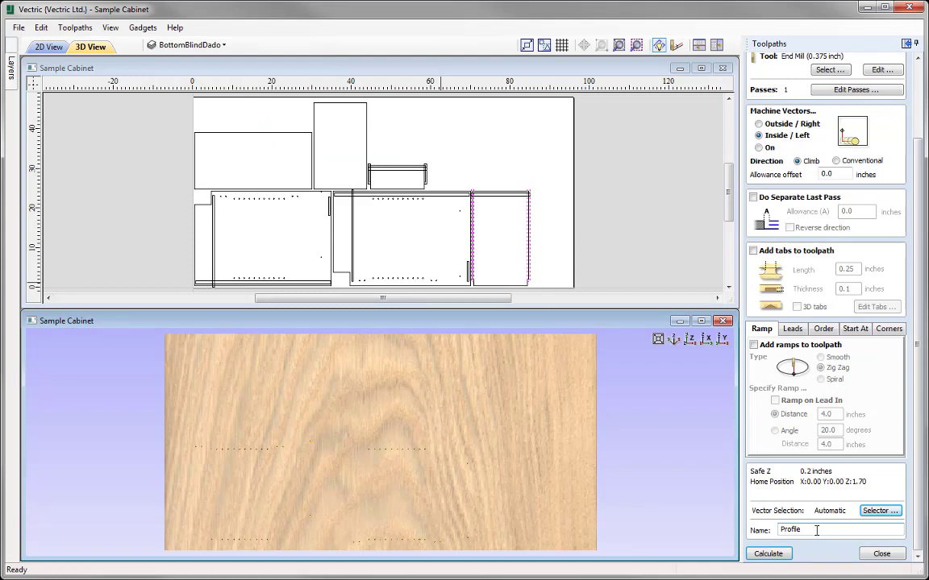
{"action": "right_click", "coordinate": [817, 530]}
{"action": "left_click", "coordinate": [782, 404]}
Calculate Profile BottomBlindDado and preview its two slots machined in the oak
{"action": "left_click", "coordinate": [770, 555]}
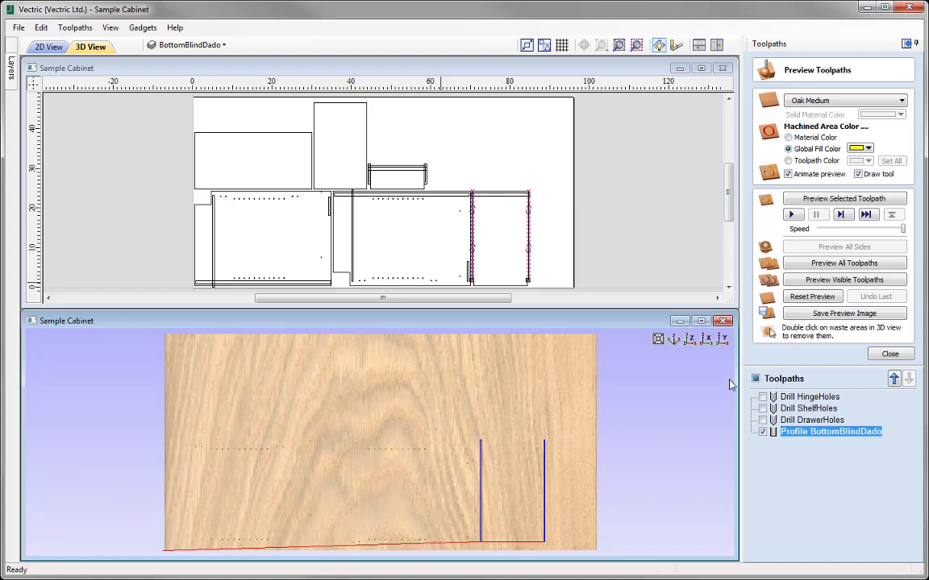
{"action": "left_click", "coordinate": [843, 198]}
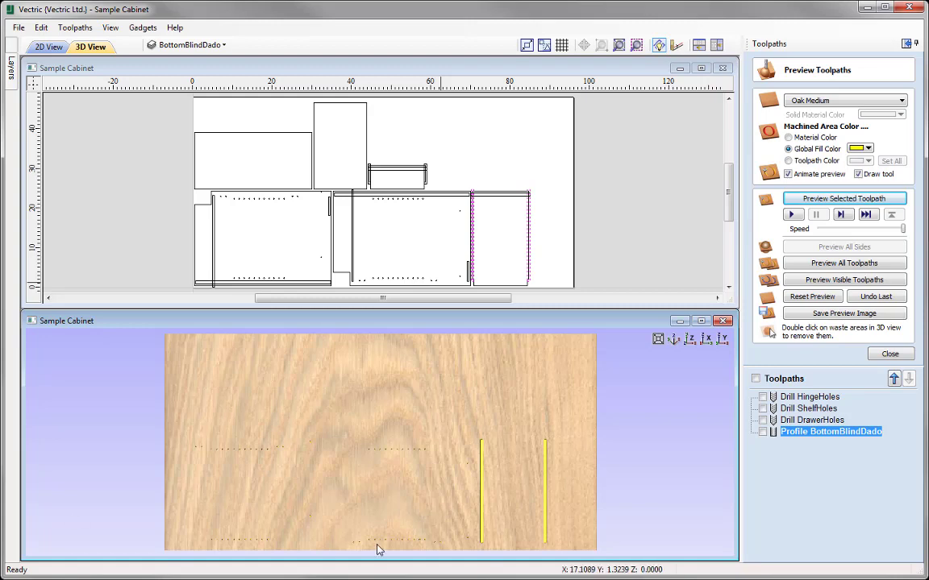
{"action": "left_click", "coordinate": [889, 355]}
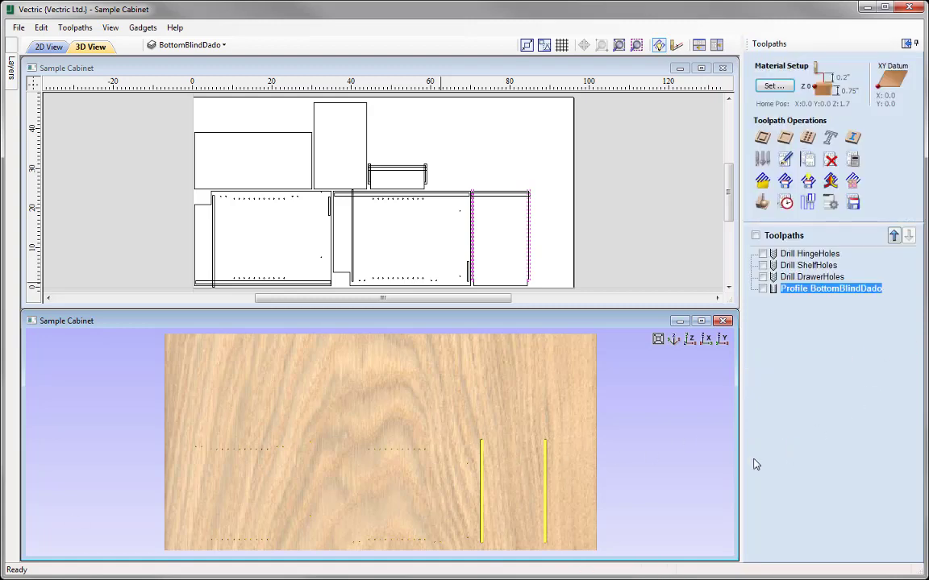
{"action": "left_click", "coordinate": [762, 138]}
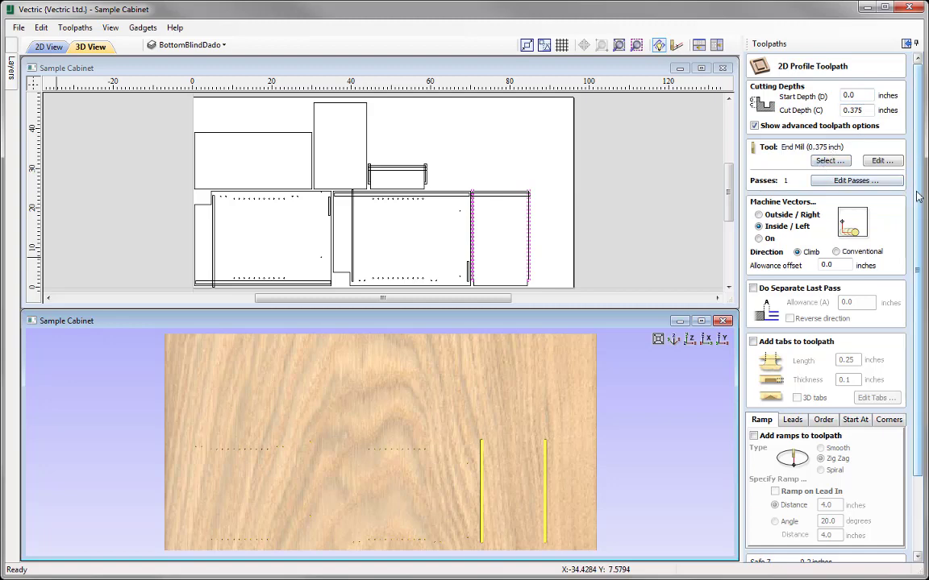
Select the SideBlindDado layer's vectors for the new profile, associated with the toolpath
{"action": "scroll", "coordinate": [917, 196], "scroll_direction": "down", "scroll_amount": 3}
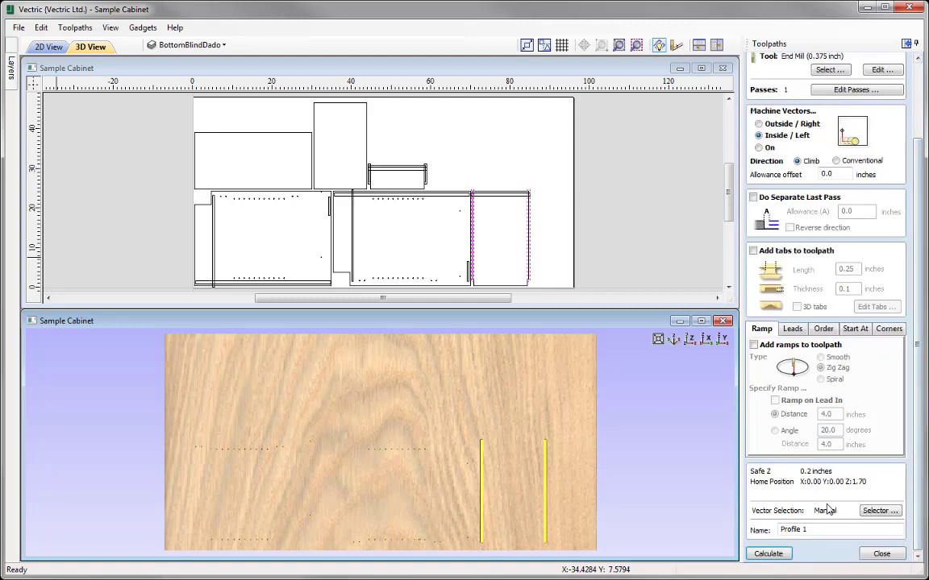
{"action": "left_click", "coordinate": [879, 512]}
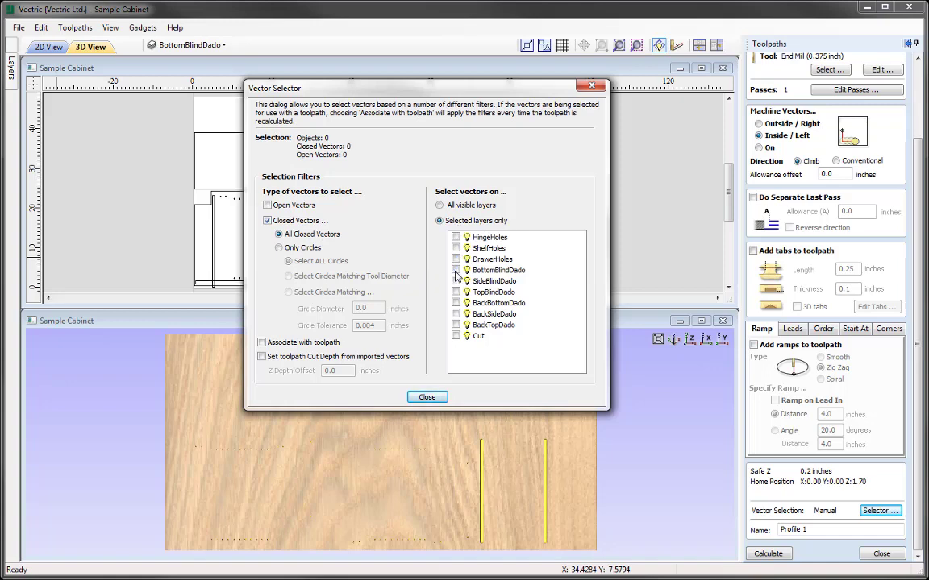
{"action": "left_click", "coordinate": [456, 281]}
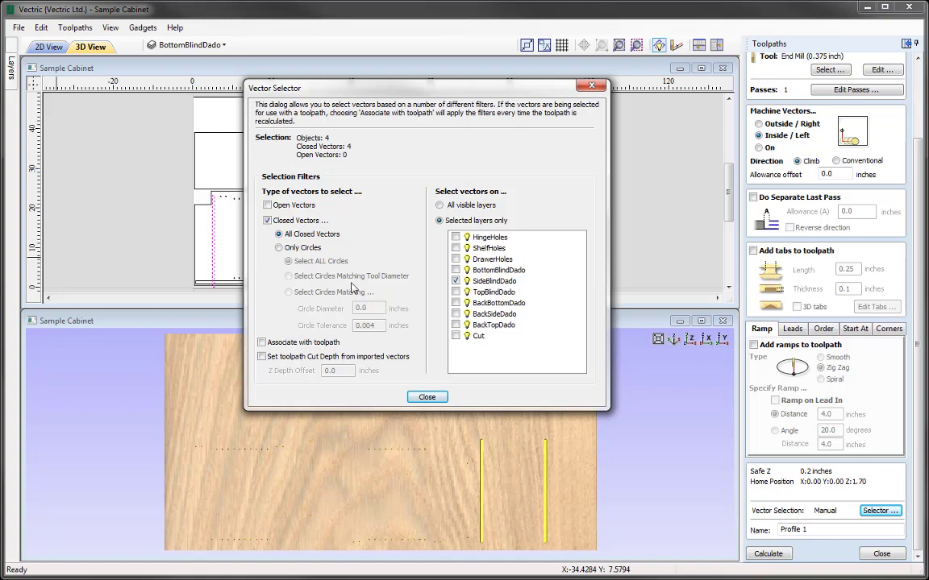
{"action": "left_click", "coordinate": [262, 343]}
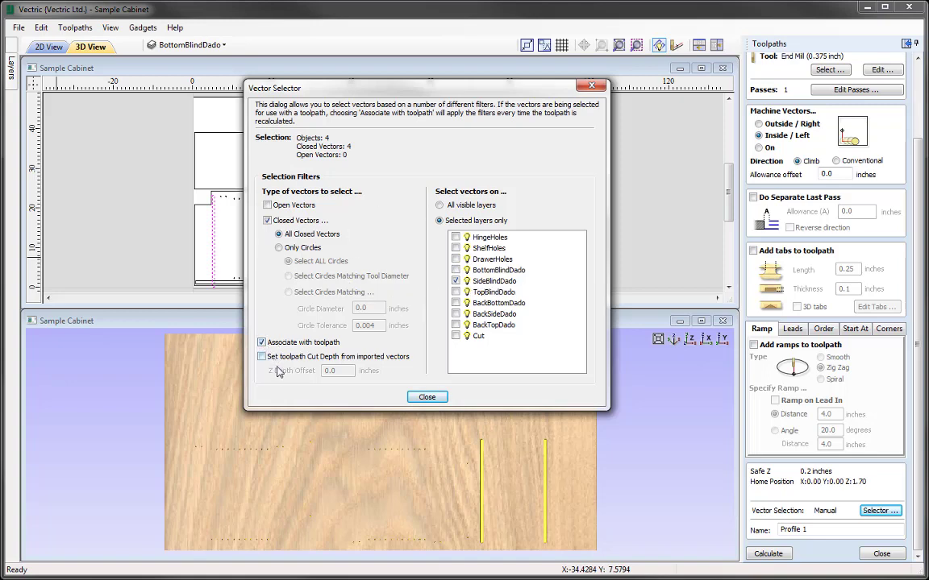
{"action": "left_click", "coordinate": [425, 397]}
Make SideBlindDado the active layer and name the toolpath 'Profile SideBlindDado'
{"action": "left_click", "coordinate": [181, 44]}
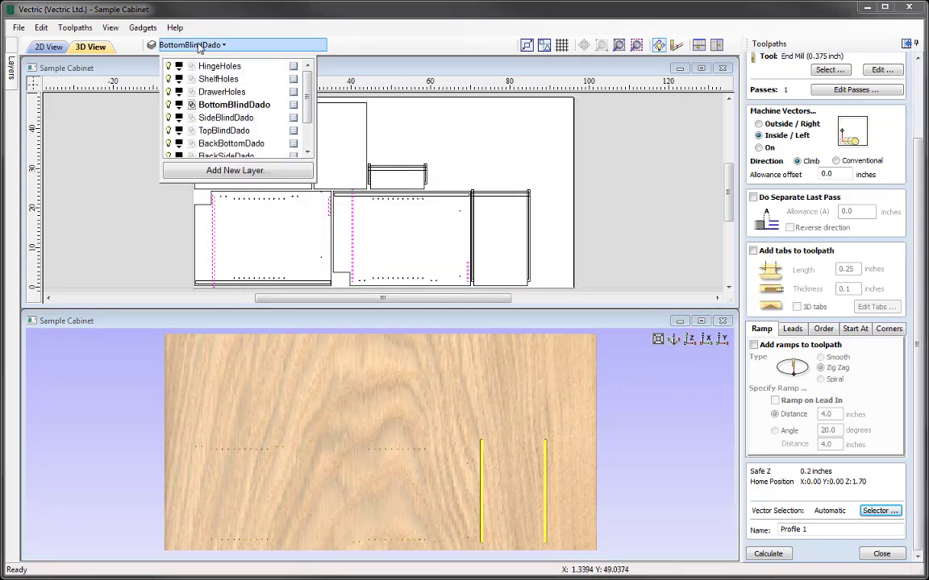
{"action": "left_click", "coordinate": [216, 121]}
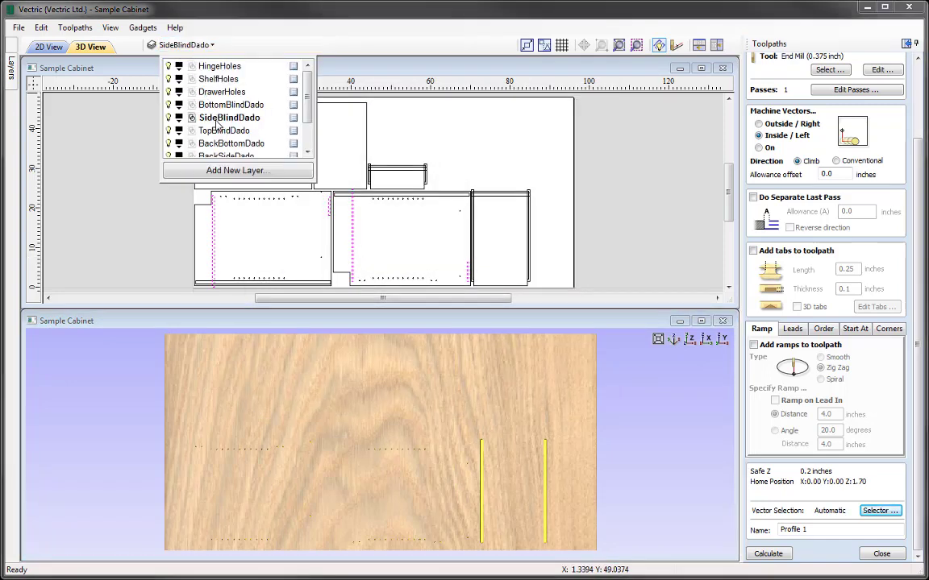
{"action": "double_click", "coordinate": [217, 121]}
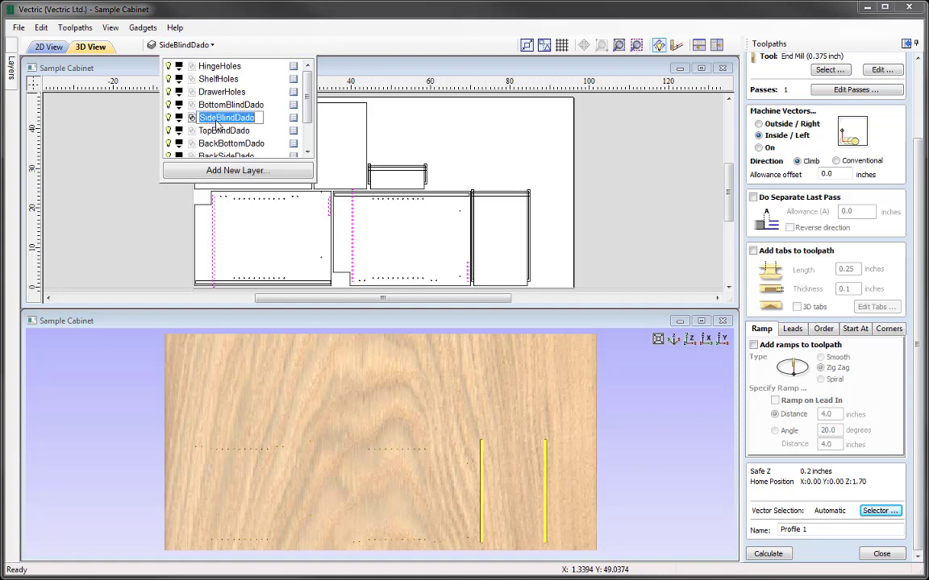
{"action": "right_click", "coordinate": [218, 123]}
{"action": "left_click", "coordinate": [246, 163]}
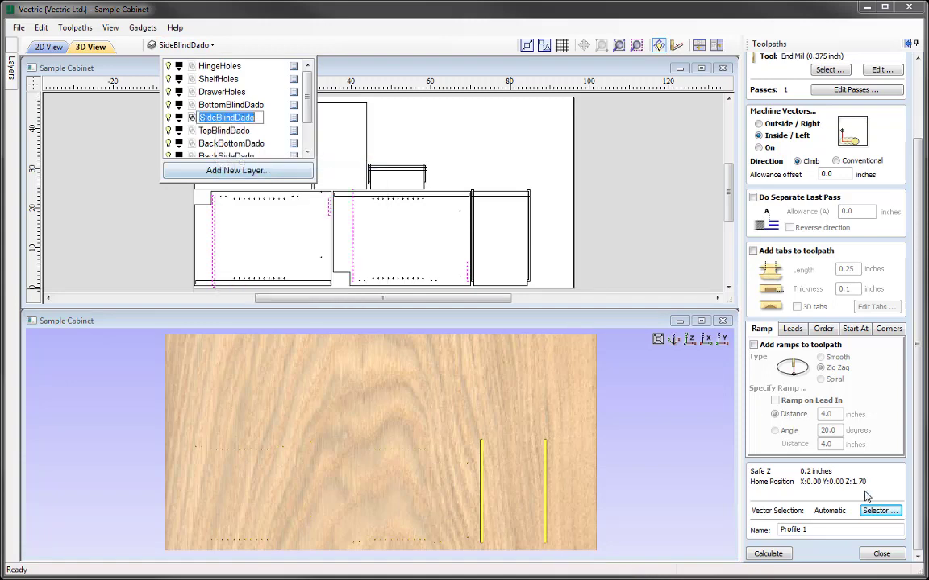
{"action": "left_click", "coordinate": [822, 530]}
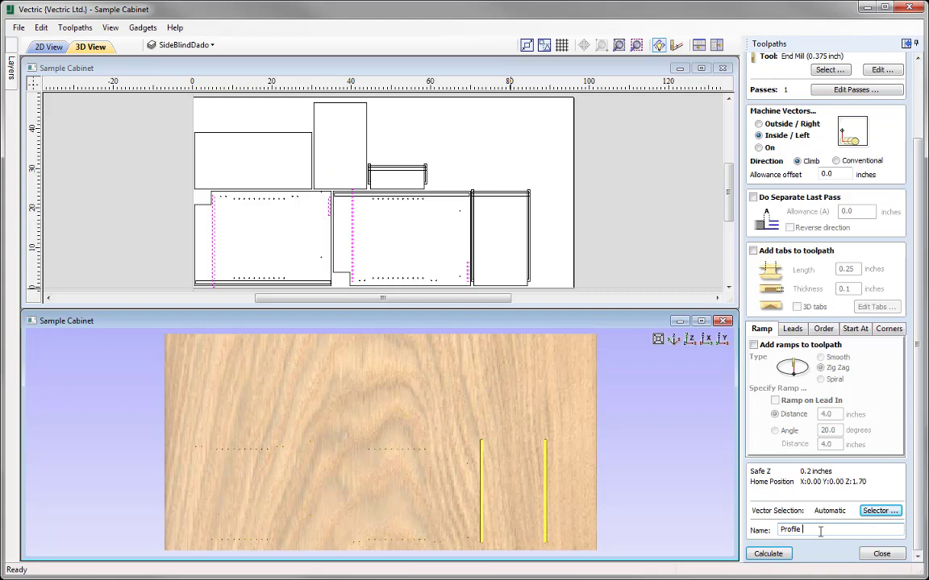
{"action": "right_click", "coordinate": [814, 529]}
{"action": "left_click", "coordinate": [758, 364]}
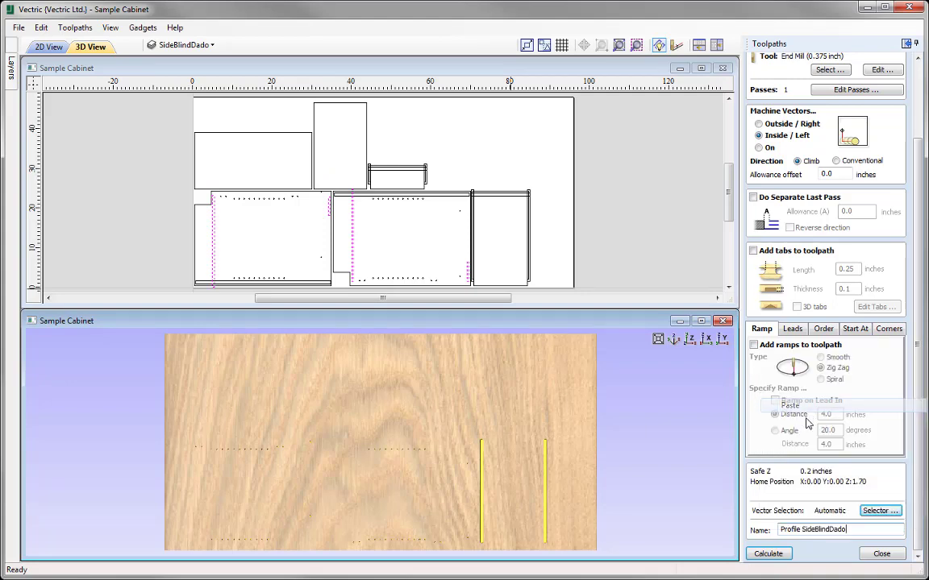
Calculate Profile SideBlindDado and preview its slots cut into the oak
{"action": "left_click", "coordinate": [769, 553]}
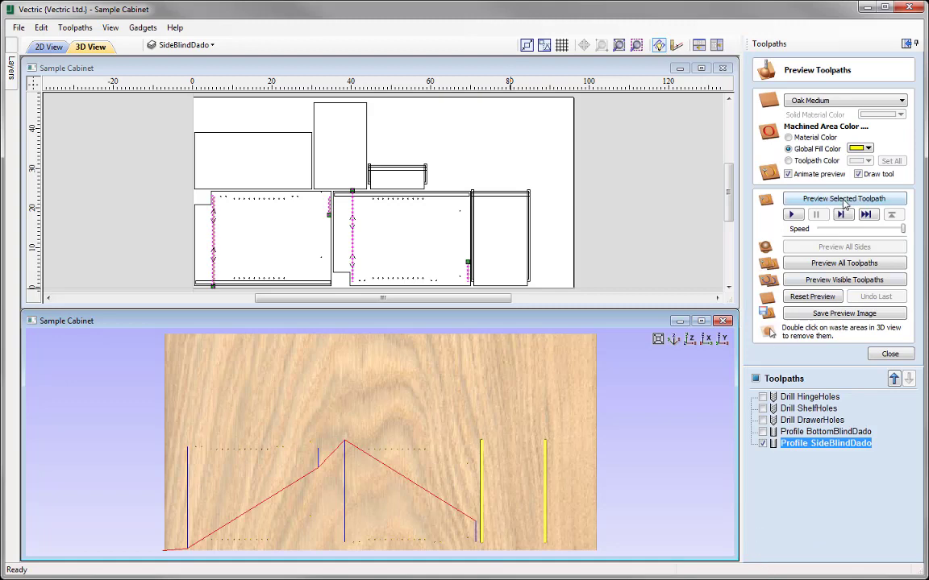
{"action": "left_click", "coordinate": [845, 199]}
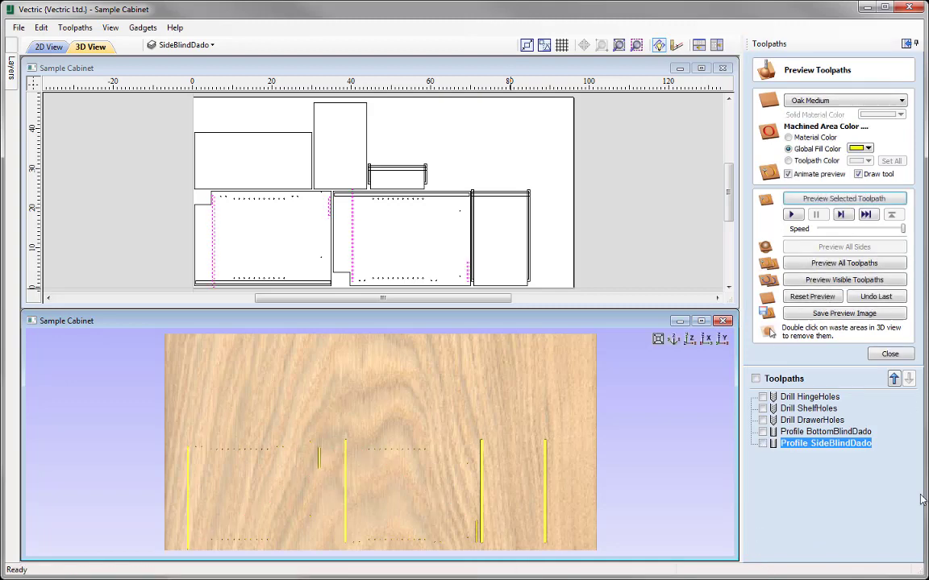
{"action": "left_click", "coordinate": [890, 354]}
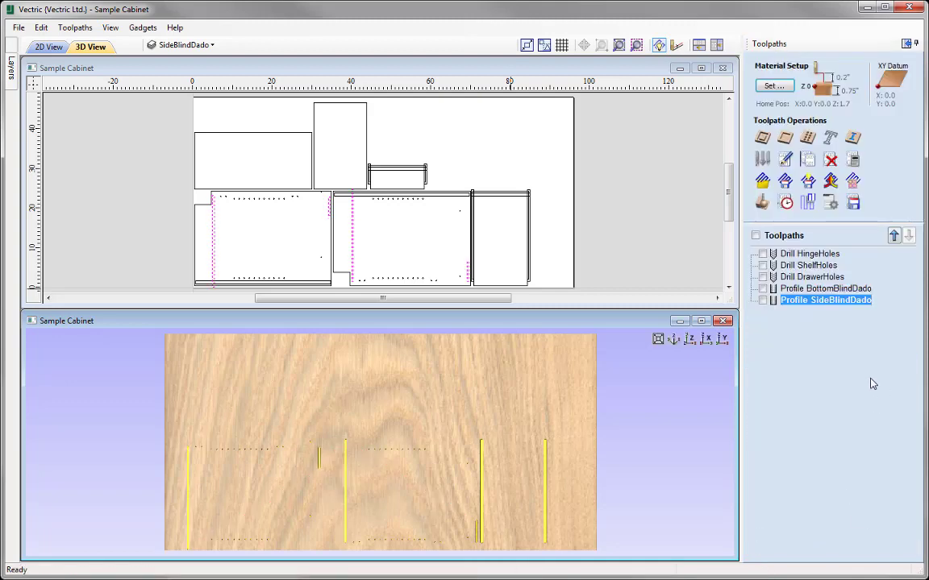
{"action": "left_click", "coordinate": [762, 138]}
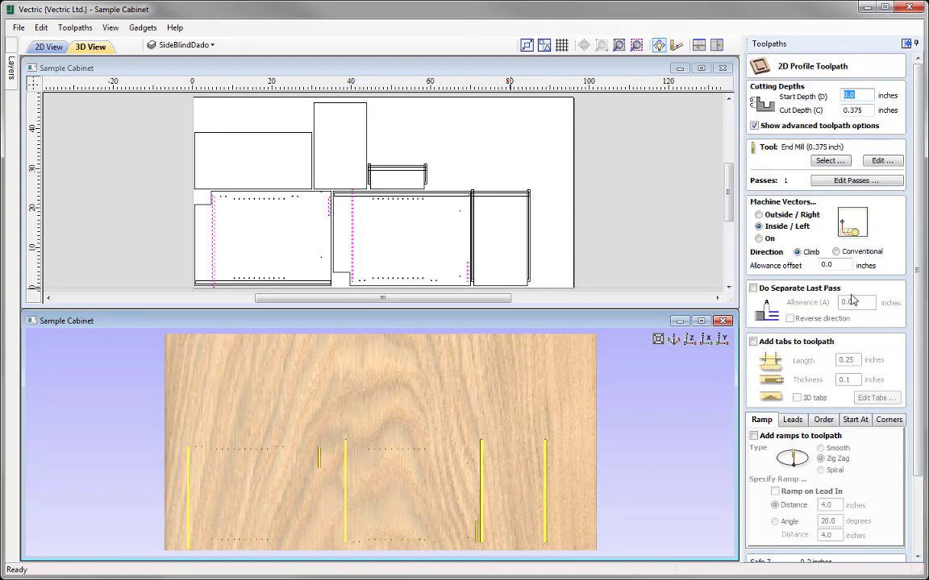
Switch the selector from SideBlindDado to the TopBlindDado layer's vectors, associated with the toolpath
{"action": "scroll", "coordinate": [925, 290], "scroll_direction": "down", "scroll_amount": 3}
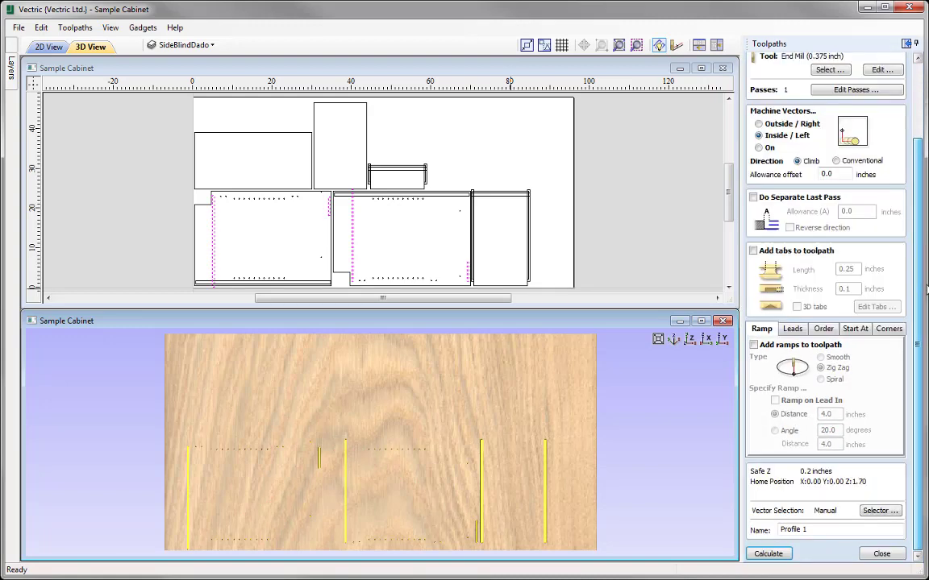
{"action": "left_click", "coordinate": [879, 511]}
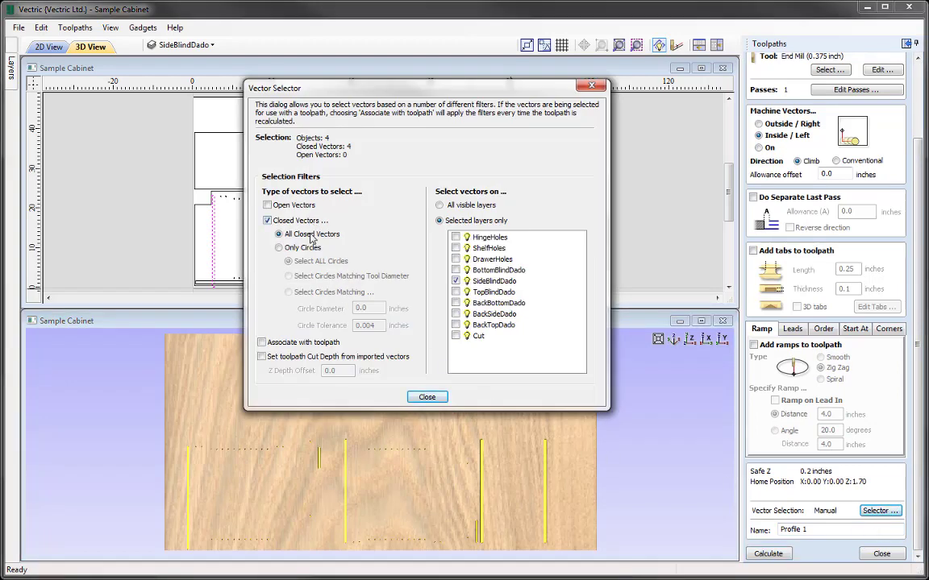
{"action": "left_click", "coordinate": [456, 281]}
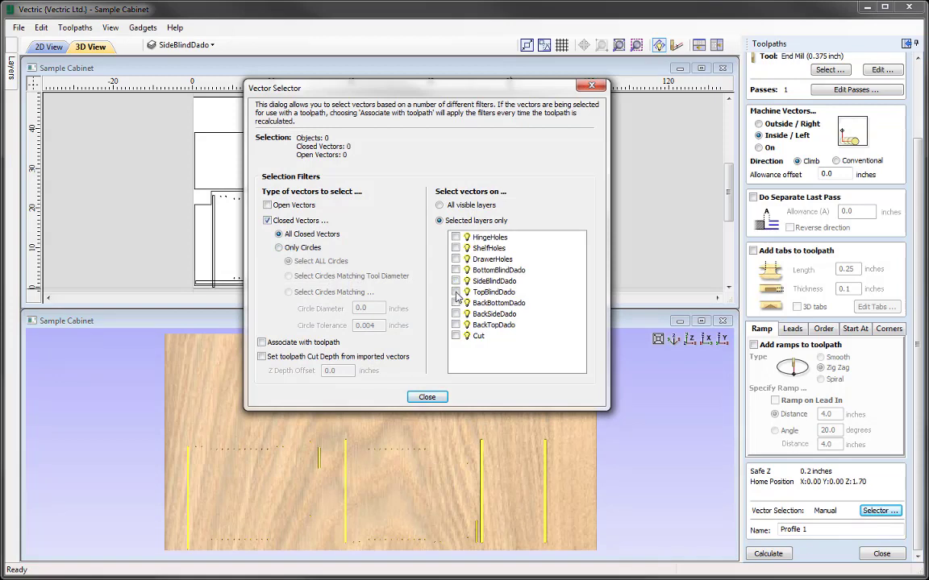
{"action": "left_click", "coordinate": [456, 292]}
{"action": "left_click", "coordinate": [261, 342]}
{"action": "left_click", "coordinate": [427, 397]}
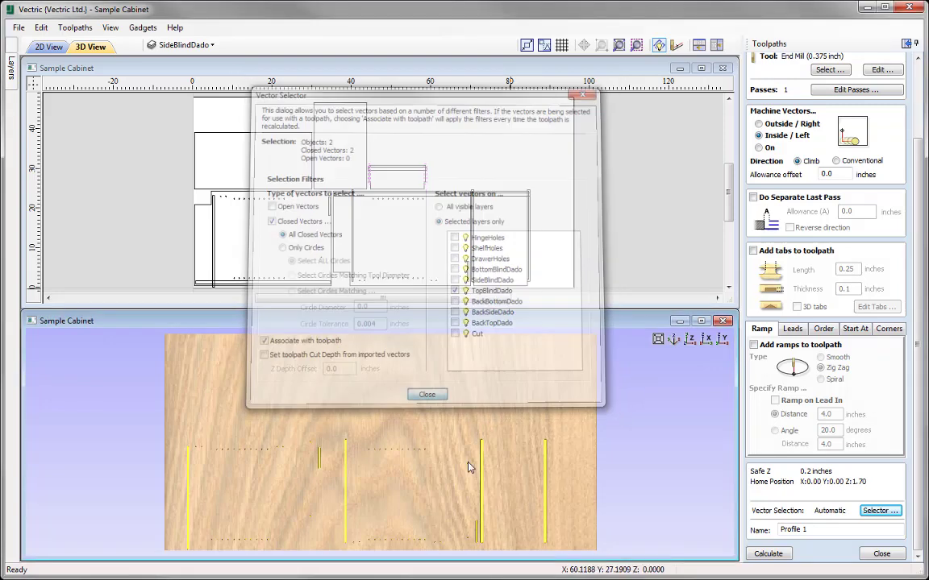
Make TopBlindDado the active layer and name the toolpath 'Profile TopBlindDado'
{"action": "left_click", "coordinate": [186, 45]}
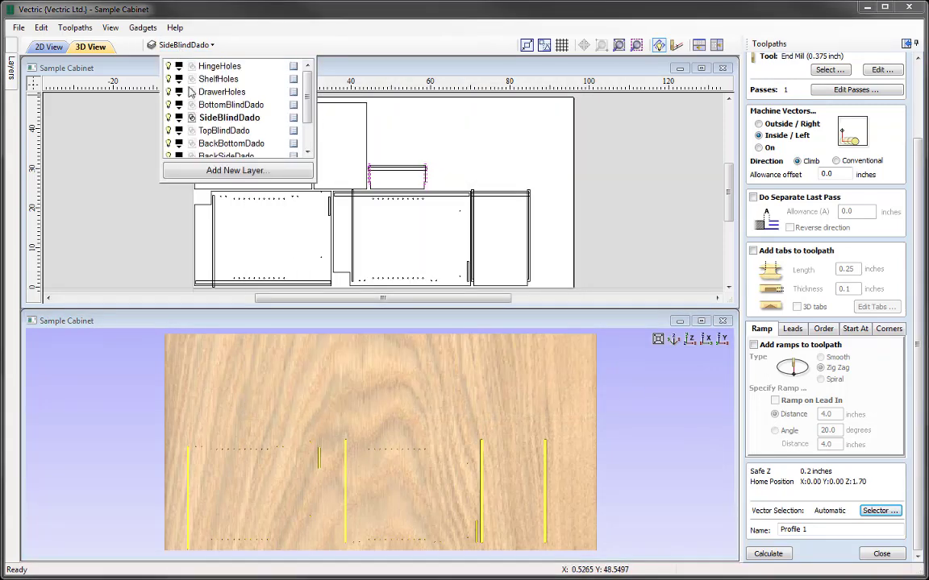
{"action": "left_click", "coordinate": [216, 131]}
{"action": "left_click", "coordinate": [218, 133]}
{"action": "right_click", "coordinate": [218, 130]}
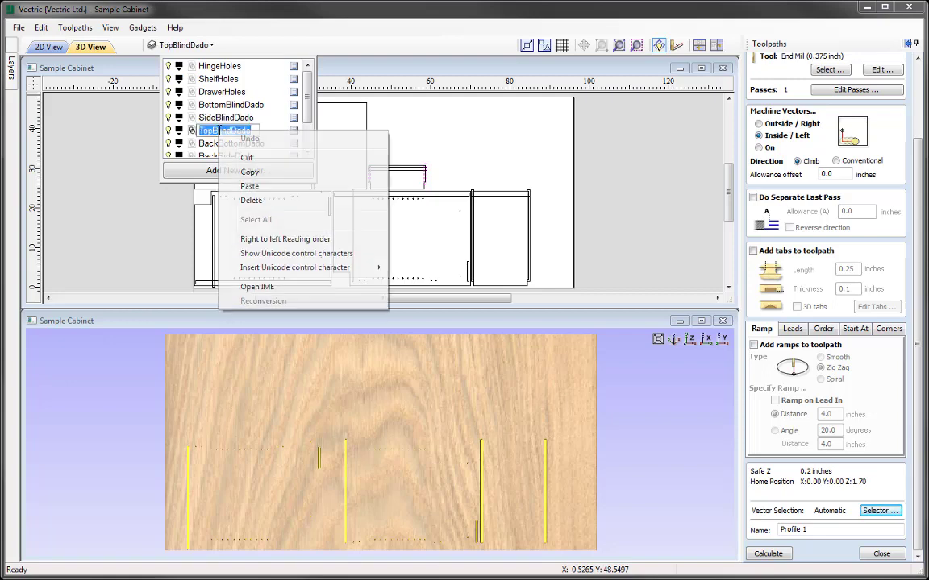
{"action": "left_click", "coordinate": [262, 172]}
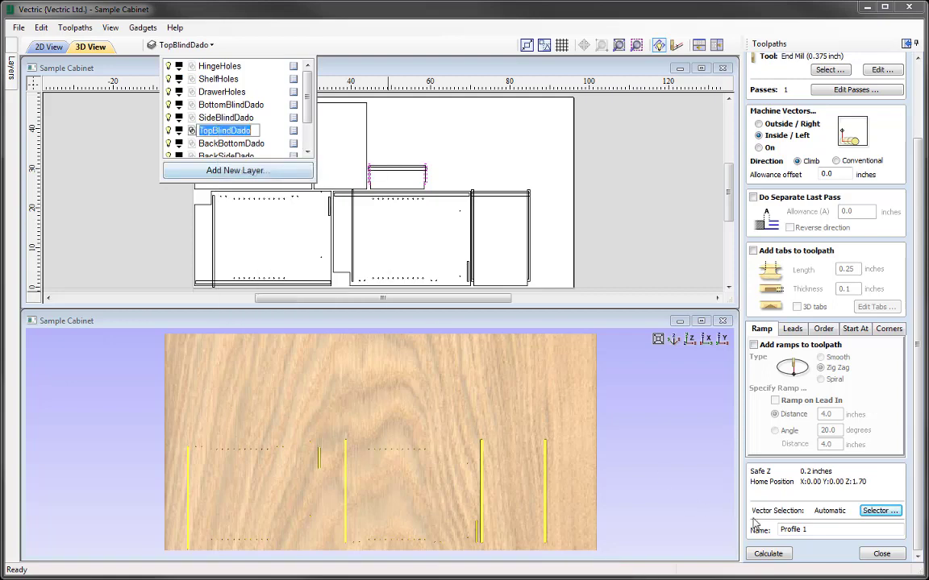
{"action": "right_click", "coordinate": [817, 535]}
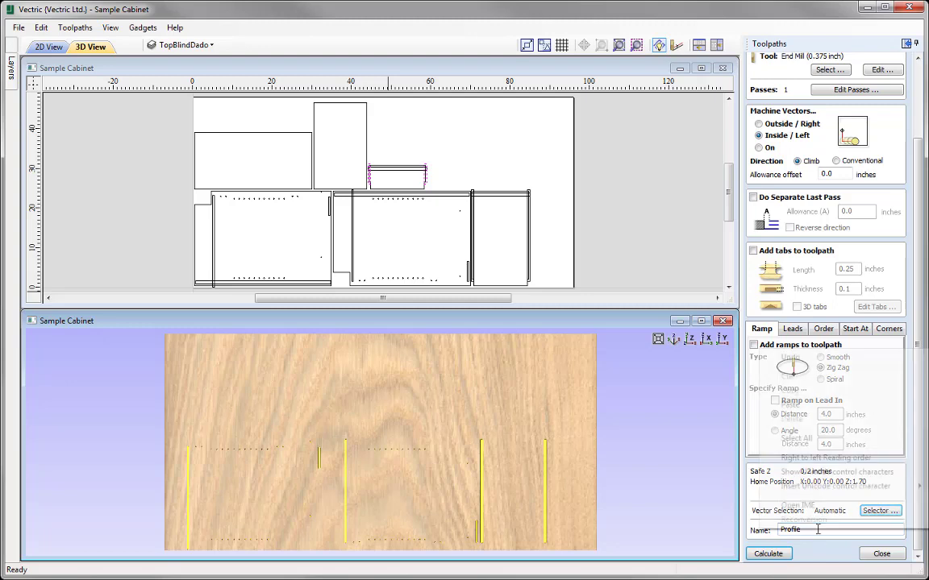
{"action": "left_click", "coordinate": [762, 364]}
Calculate Profile TopBlindDado and preview its two short slots near the top centre of the oak
{"action": "left_click", "coordinate": [776, 556]}
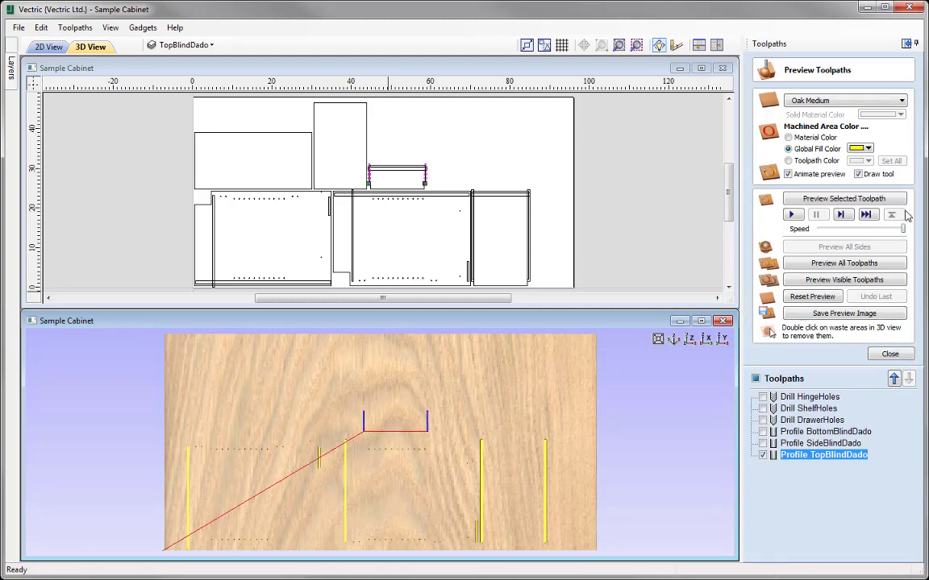
{"action": "left_click", "coordinate": [871, 202]}
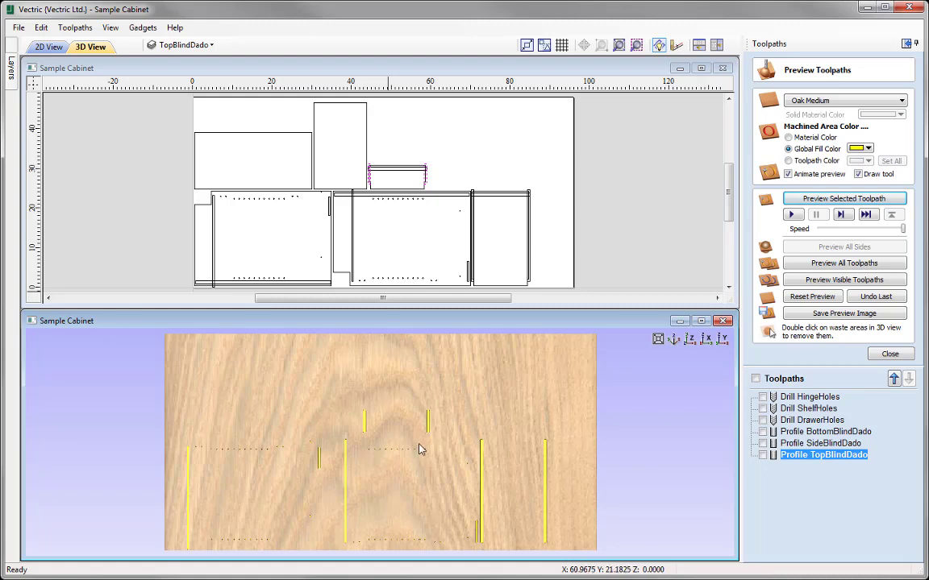
{"action": "left_click", "coordinate": [890, 355]}
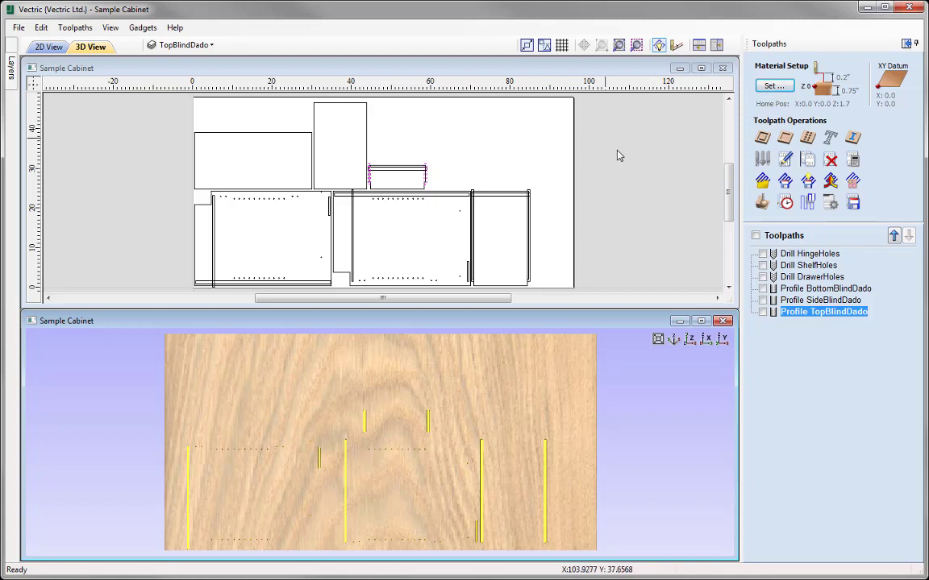
Start a pocket toolpath and change the 0.375-inch end mill's stepover from 0.15 to 0.25 inch (66.7%)
{"action": "left_click", "coordinate": [785, 141]}
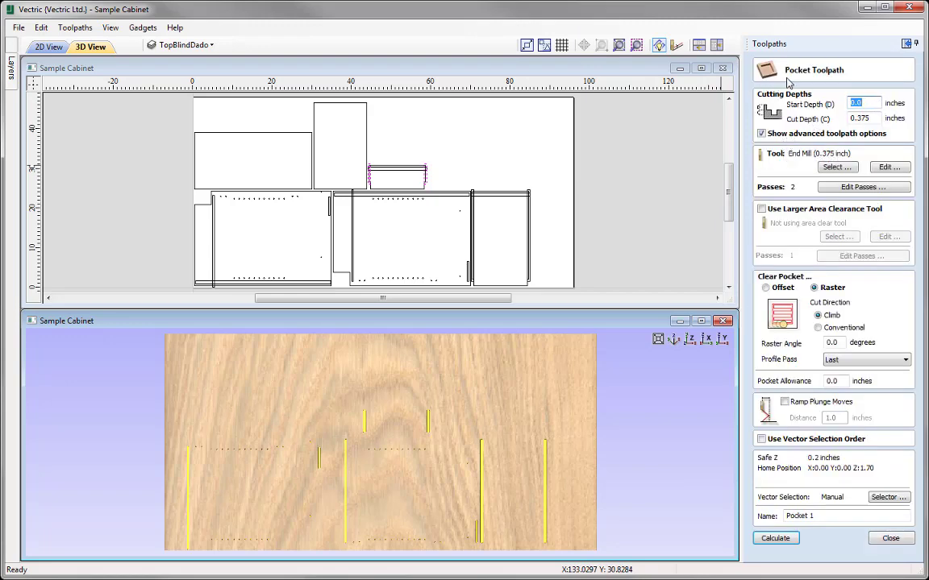
{"action": "left_click", "coordinate": [865, 103]}
{"action": "left_click", "coordinate": [836, 167]}
{"action": "left_click", "coordinate": [889, 167]}
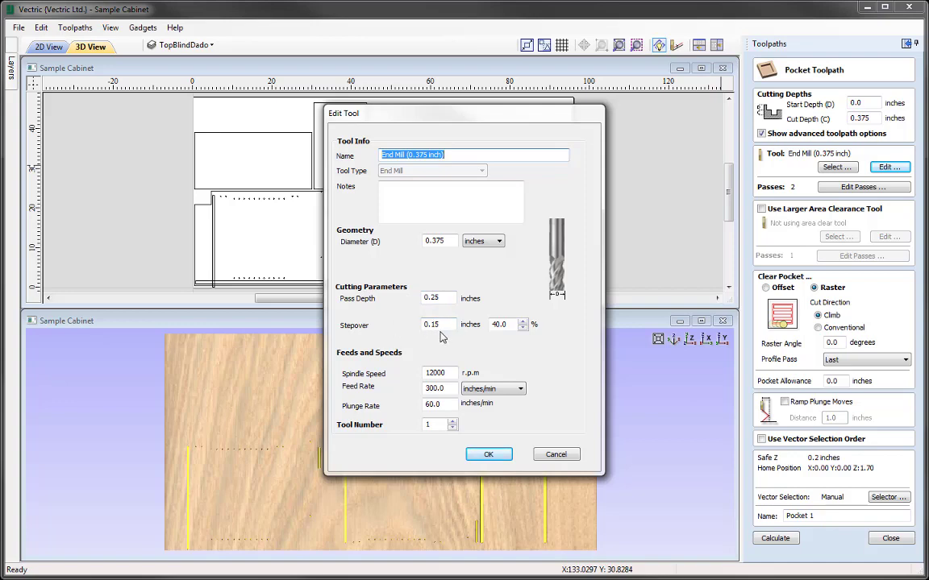
{"action": "left_click_drag", "start_coordinate": [433, 325], "coordinate": [446, 324]}
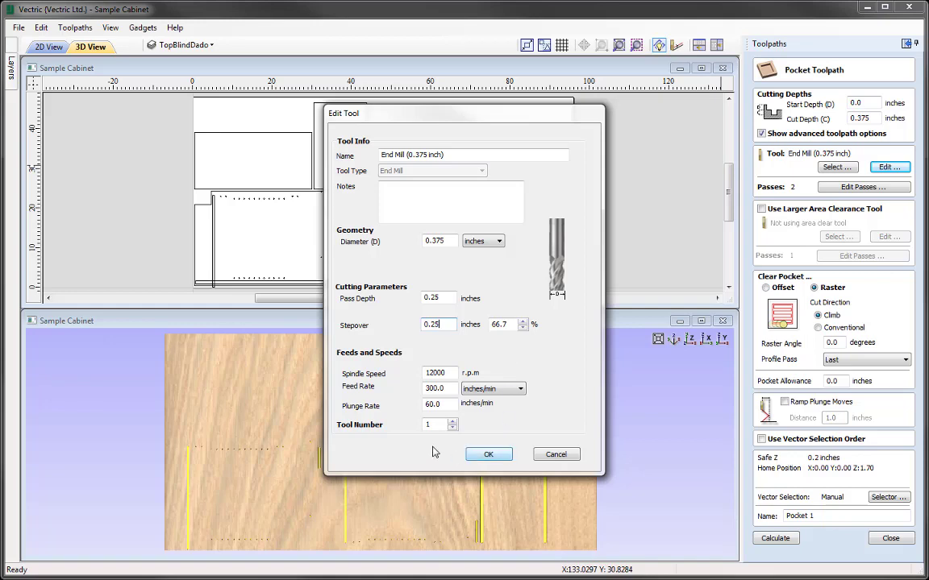
{"action": "left_click", "coordinate": [488, 457]}
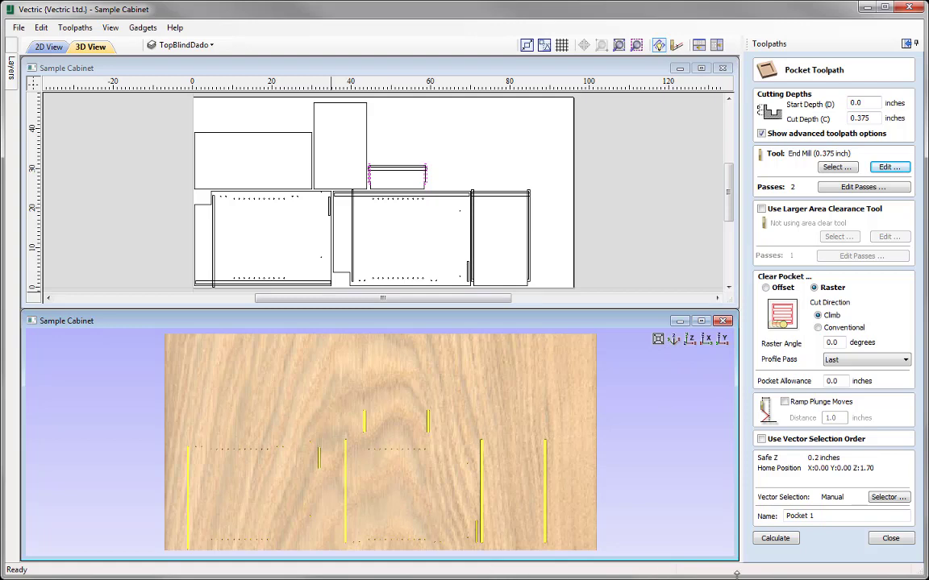
Select the BackBottomDado layer's vectors for the pocket, associated with the toolpath
{"action": "left_click", "coordinate": [889, 497]}
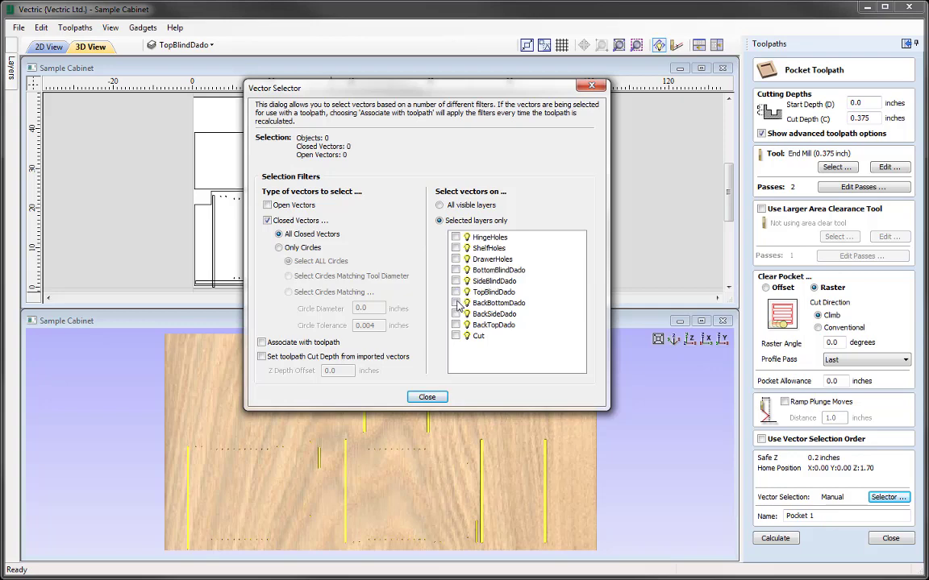
{"action": "left_click", "coordinate": [457, 303]}
{"action": "left_click", "coordinate": [261, 341]}
{"action": "left_click", "coordinate": [436, 403]}
Make BackBottomDado the active layer and name the toolpath 'Pocket BackBottomDado'
{"action": "left_click", "coordinate": [184, 45]}
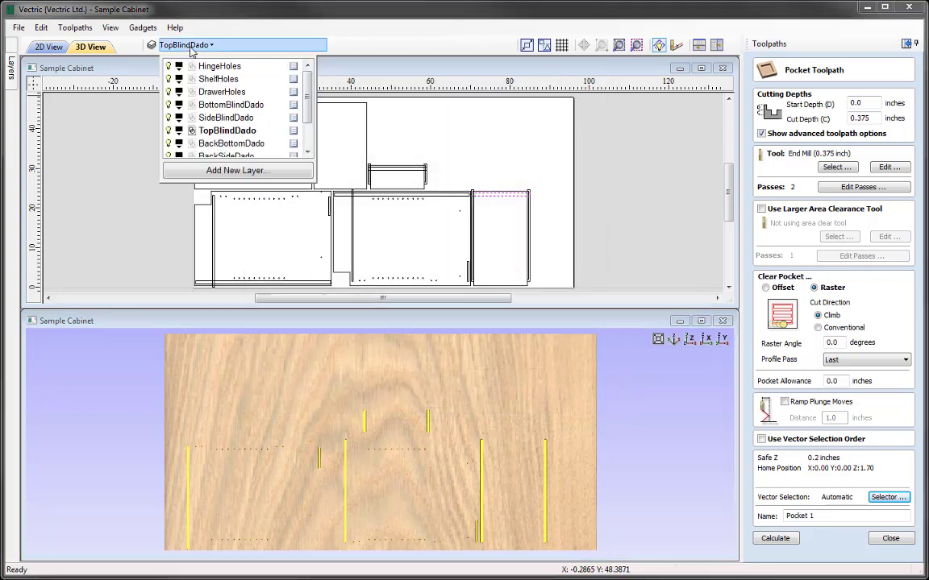
{"action": "left_click", "coordinate": [227, 145]}
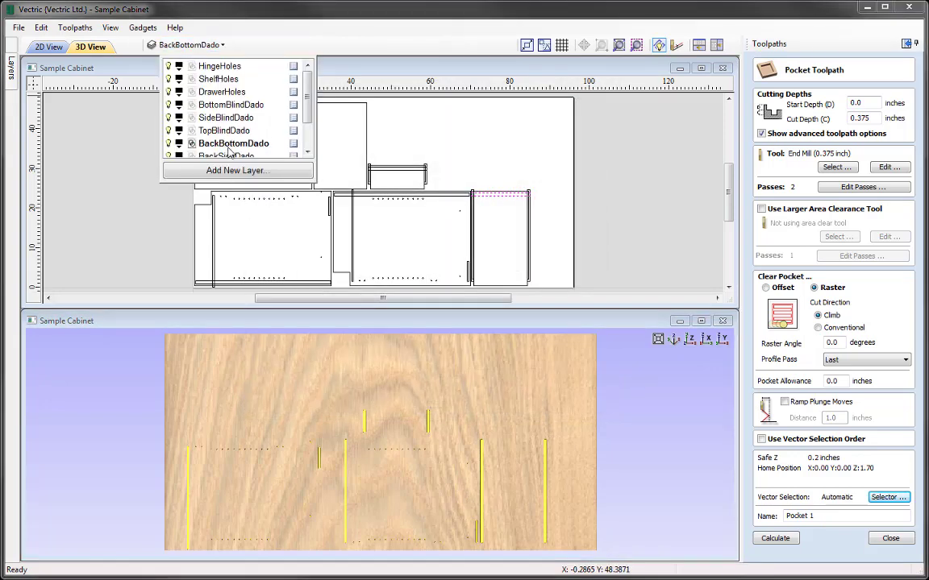
{"action": "left_click", "coordinate": [216, 142]}
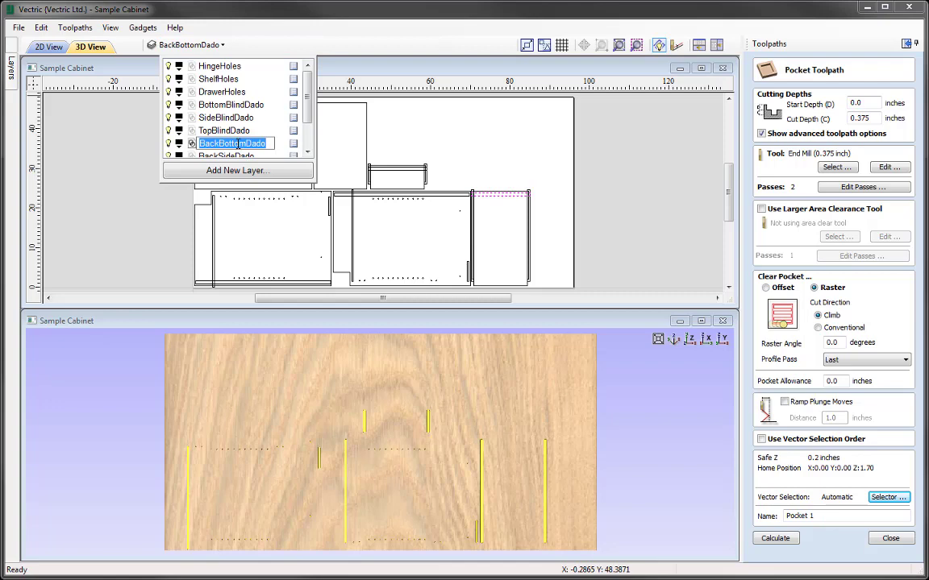
{"action": "right_click", "coordinate": [236, 143]}
{"action": "left_click", "coordinate": [280, 184]}
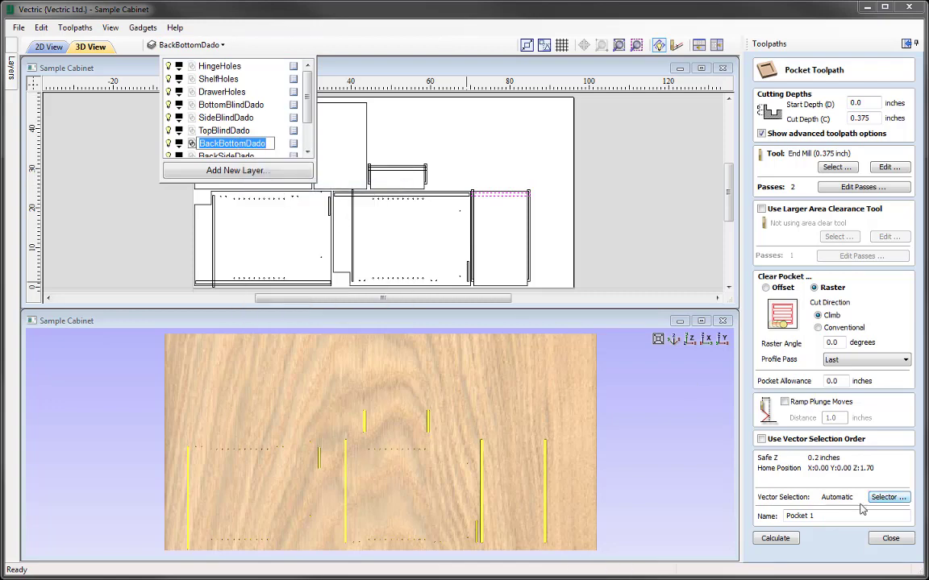
{"action": "left_click", "coordinate": [831, 514]}
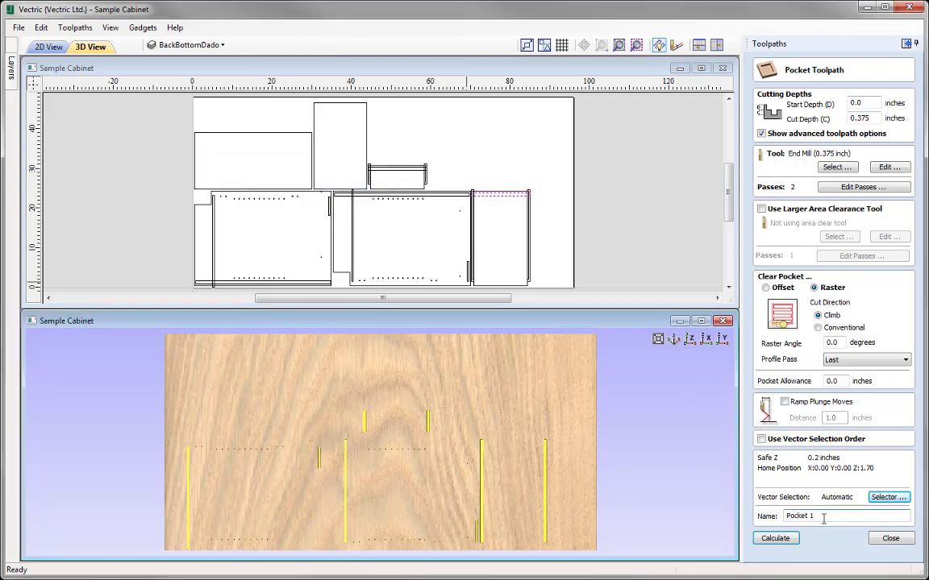
{"action": "key", "text": "BackSpace"}
{"action": "right_click", "coordinate": [824, 516]}
{"action": "left_click", "coordinate": [818, 391]}
Calculate Pocket BackBottomDado and preview its dado cut into the oak sheet
{"action": "left_click", "coordinate": [775, 538]}
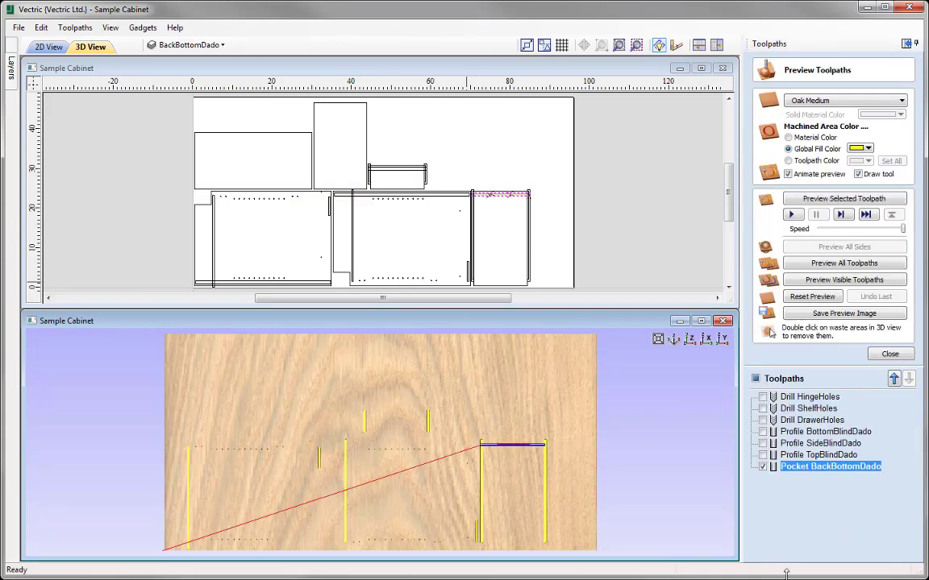
{"action": "left_click", "coordinate": [844, 198]}
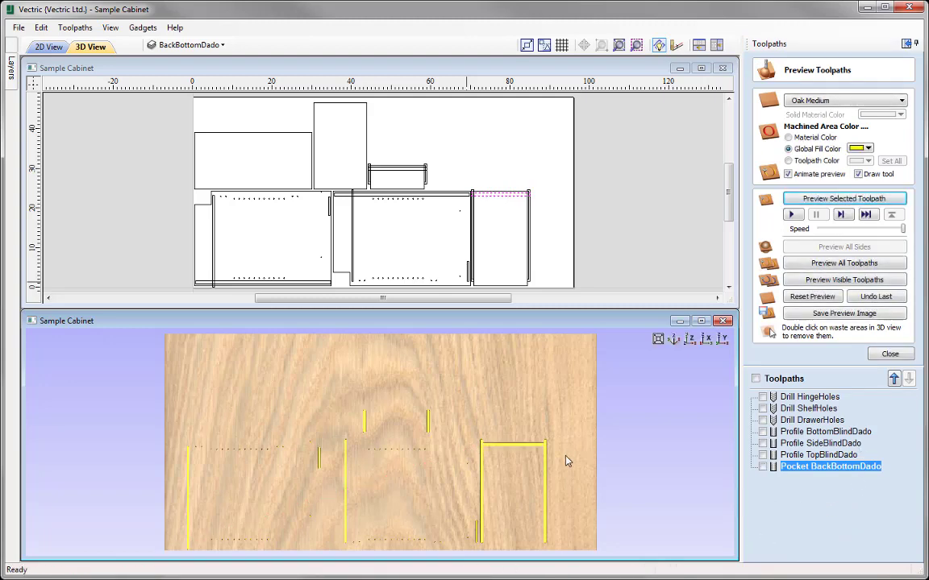
{"action": "left_click", "coordinate": [890, 354]}
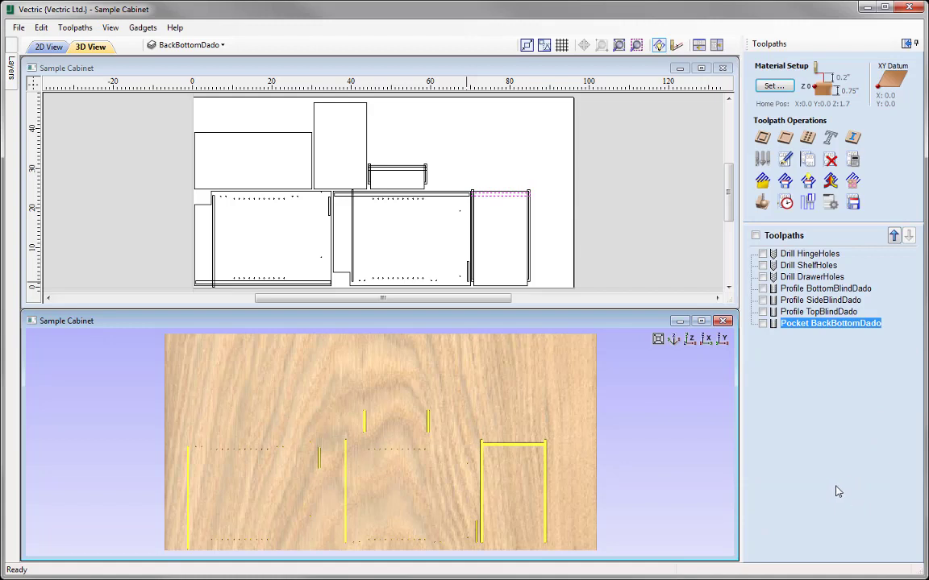
Start a new pocket toolpath, keeping the 0.25-inch stepover end mill, and bring up the vector selector
{"action": "left_click", "coordinate": [785, 181]}
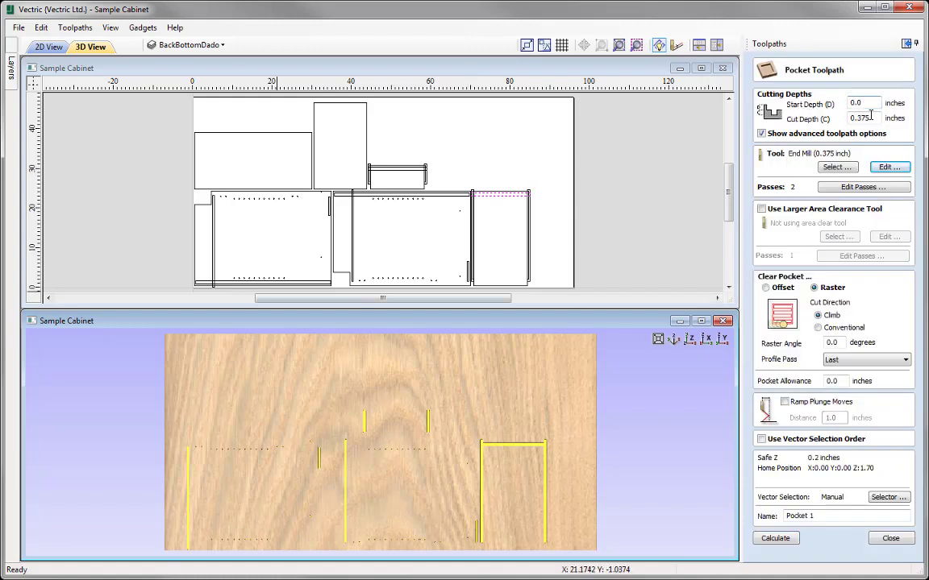
{"action": "left_click", "coordinate": [888, 167]}
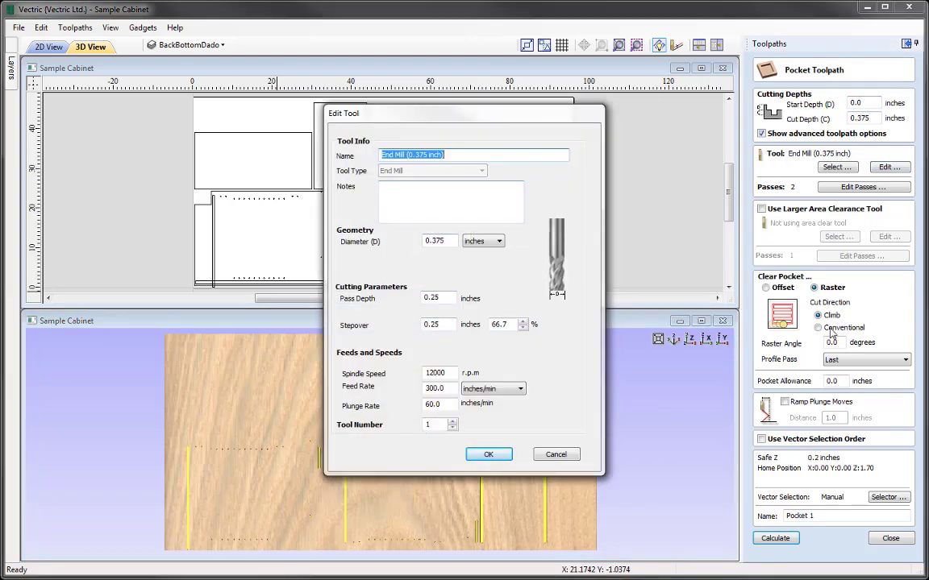
{"action": "left_click", "coordinate": [496, 456]}
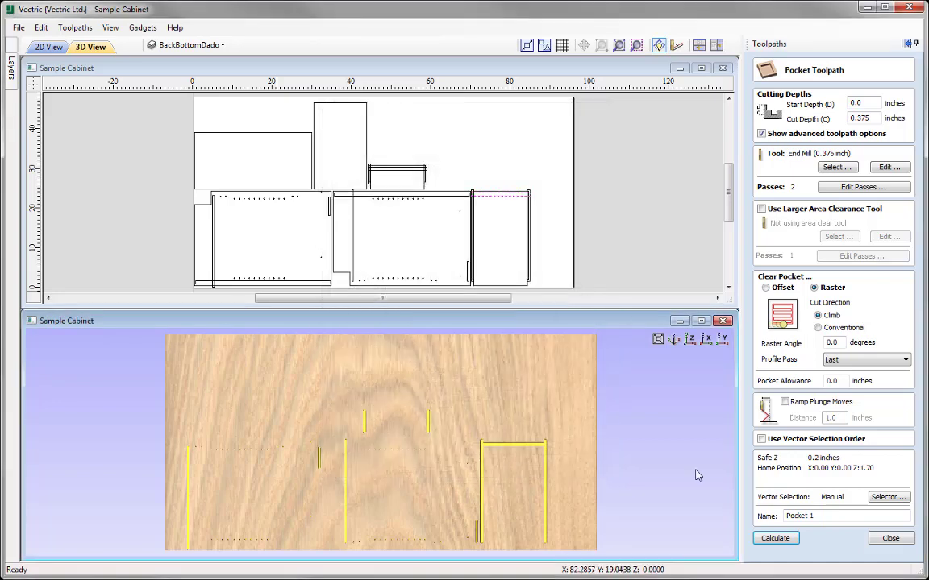
{"action": "left_click", "coordinate": [892, 501]}
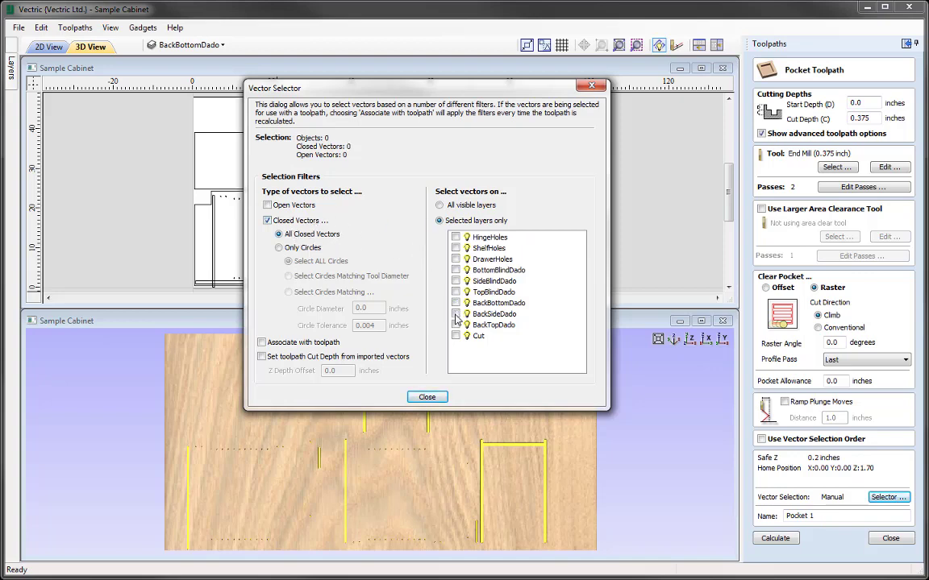
Select the BackSideDado layer's vectors for the pocket, associated with the toolpath
{"action": "left_click", "coordinate": [455, 315]}
{"action": "left_click", "coordinate": [263, 343]}
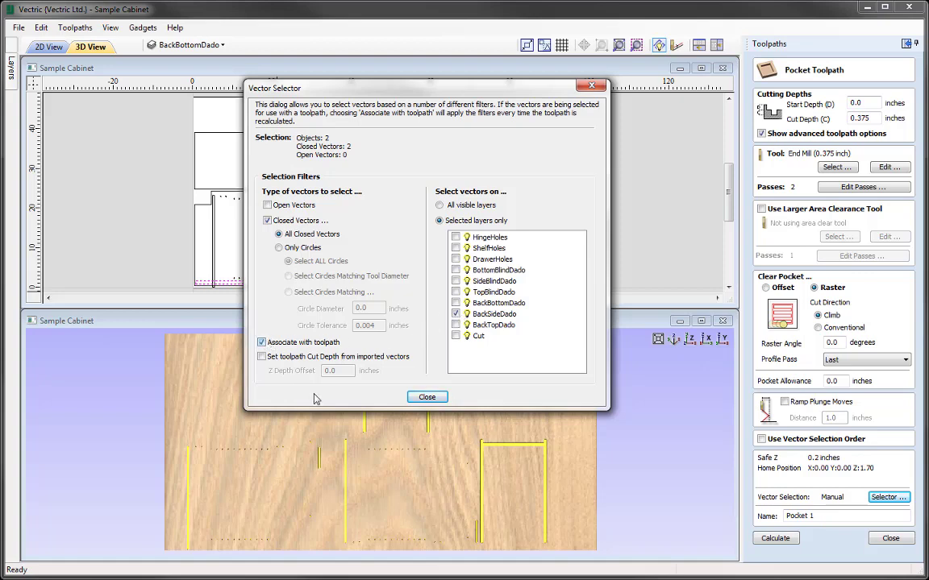
{"action": "left_click", "coordinate": [427, 398]}
Make BackSideDado the active layer and name the toolpath 'Pocket BackSideDado'
{"action": "left_click", "coordinate": [190, 45]}
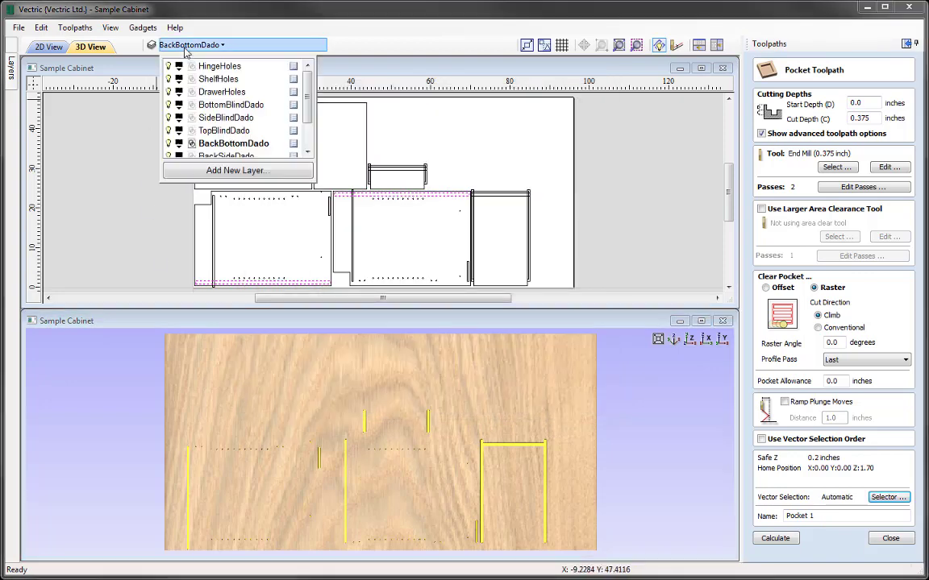
{"action": "scroll", "coordinate": [307, 113], "scroll_direction": "down", "scroll_amount": 1}
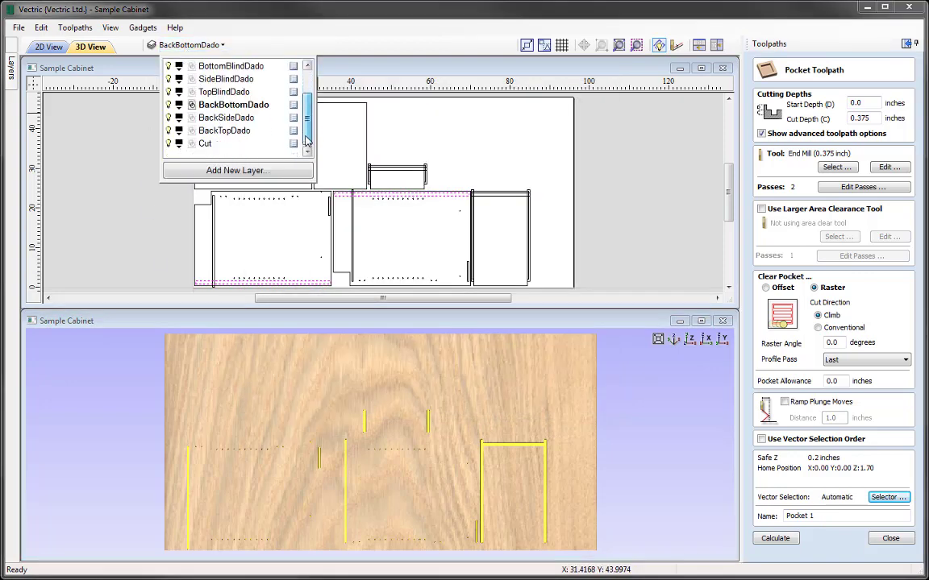
{"action": "left_click", "coordinate": [229, 118]}
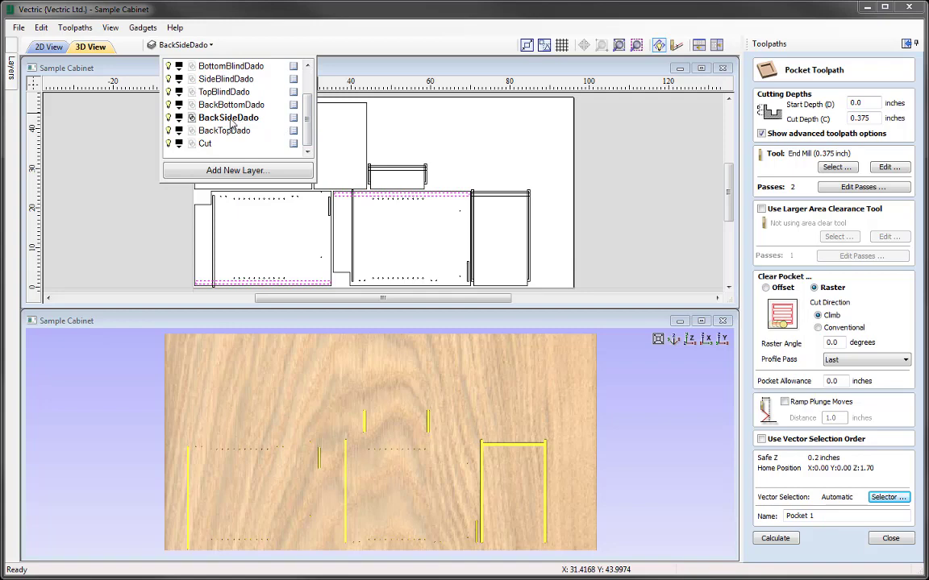
{"action": "left_click", "coordinate": [228, 118]}
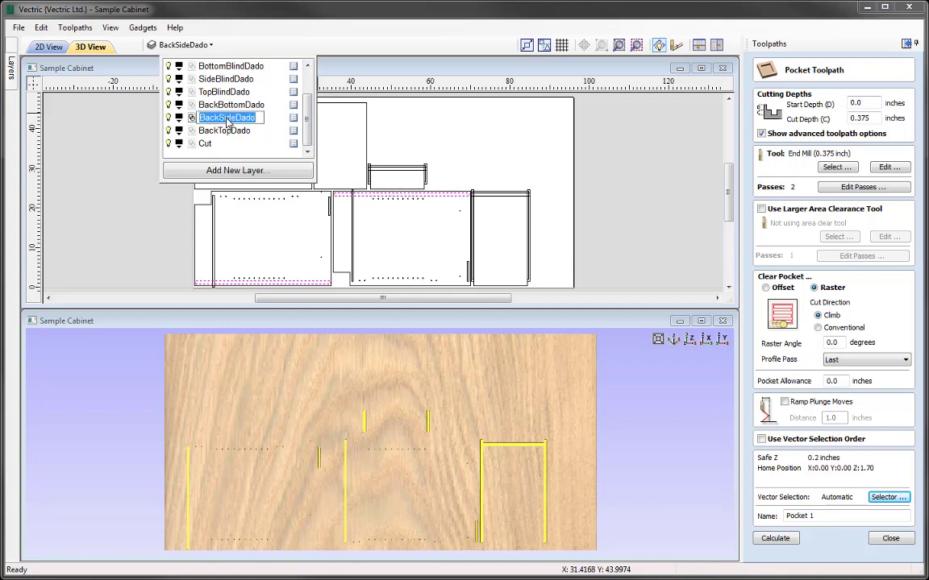
{"action": "right_click", "coordinate": [228, 118]}
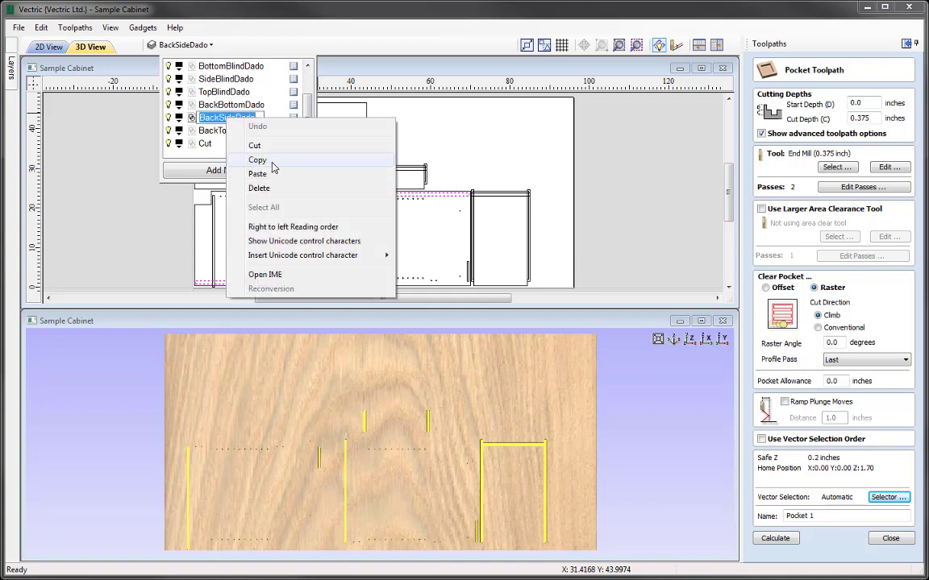
{"action": "left_click", "coordinate": [268, 159]}
{"action": "left_click", "coordinate": [825, 517]}
{"action": "left_click", "coordinate": [821, 517]}
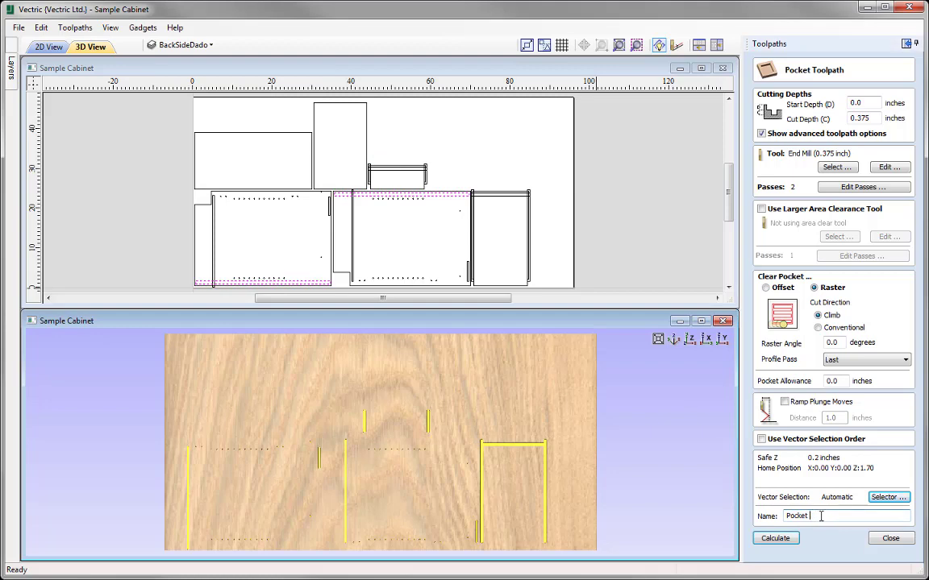
{"action": "right_click", "coordinate": [820, 516]}
{"action": "left_click", "coordinate": [821, 387]}
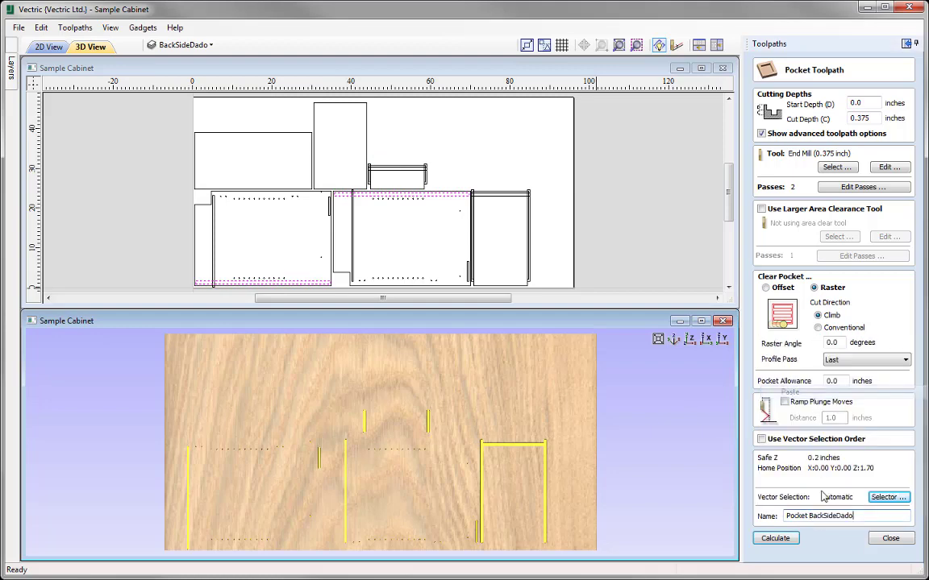
Calculate Pocket BackSideDado and preview its two dados machined in the oak
{"action": "left_click", "coordinate": [779, 540]}
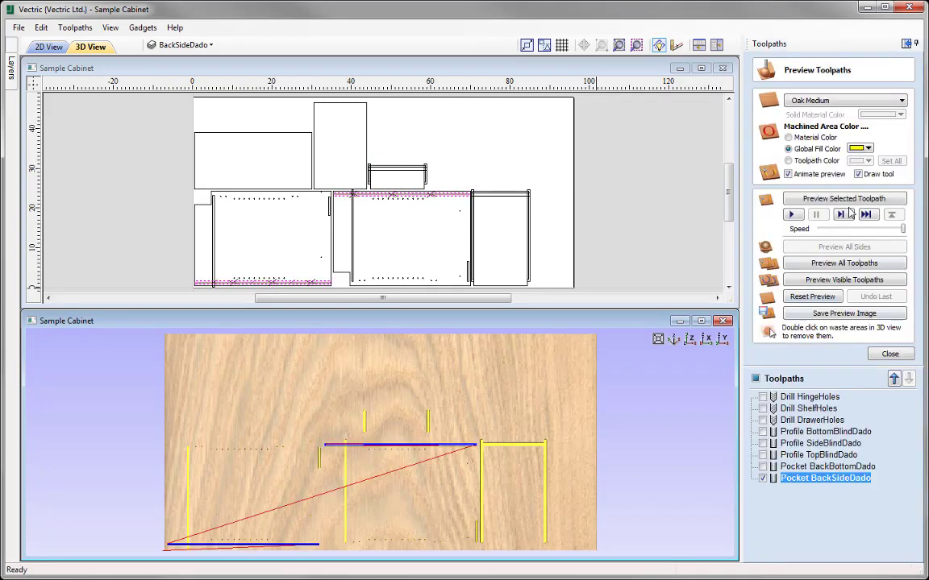
{"action": "left_click", "coordinate": [839, 263]}
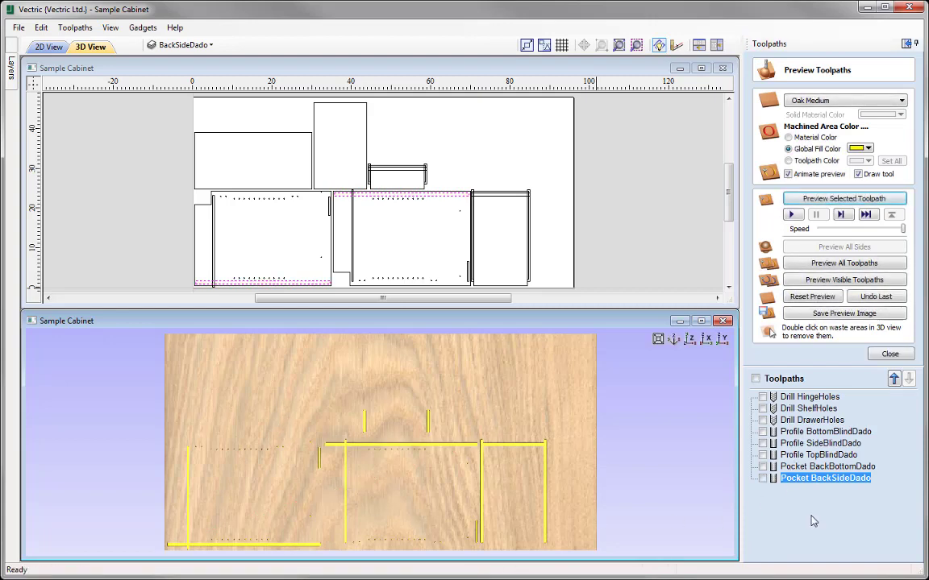
{"action": "left_click", "coordinate": [890, 355]}
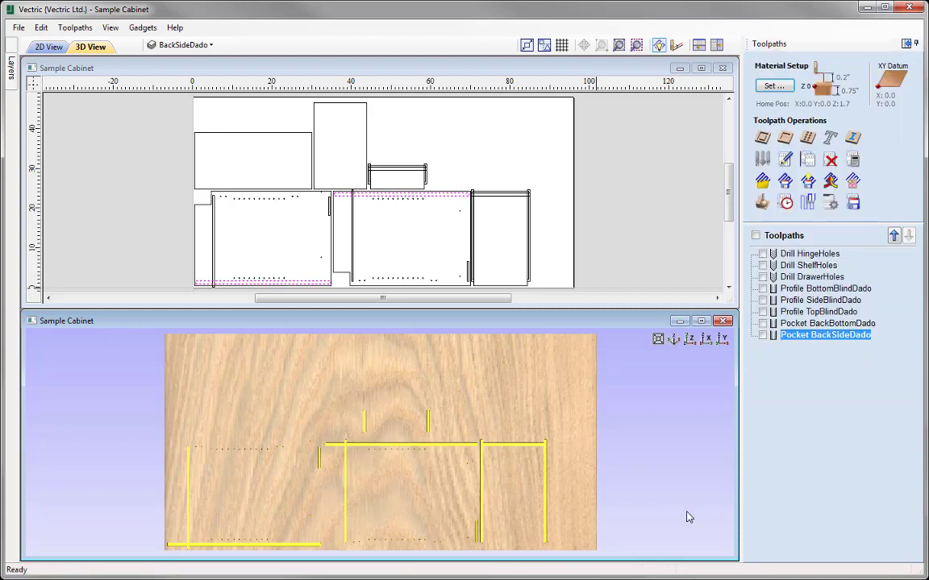
Start another pocket toolpath targeting the BackTopDado layer's vector instead of BackSideDado, associated
{"action": "left_click", "coordinate": [786, 139]}
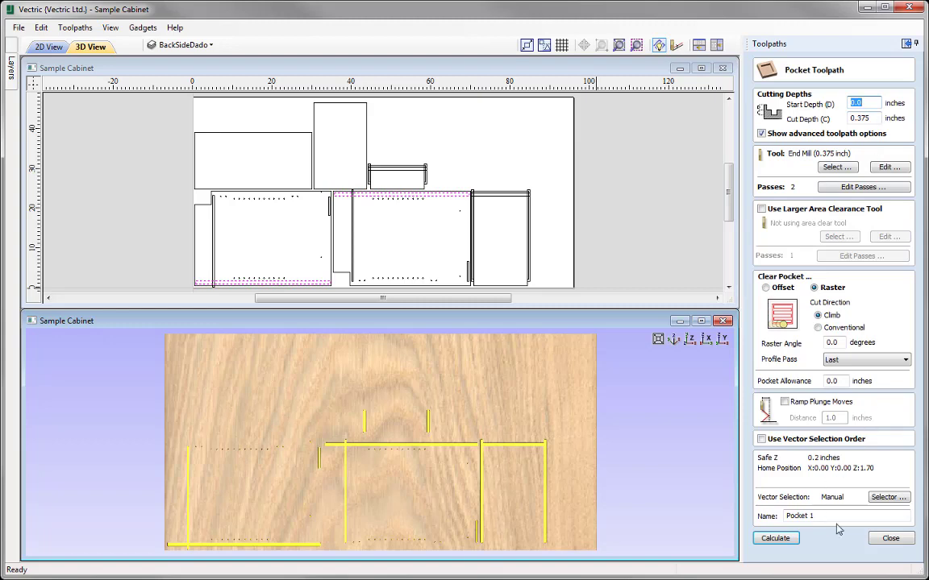
{"action": "left_click", "coordinate": [887, 499]}
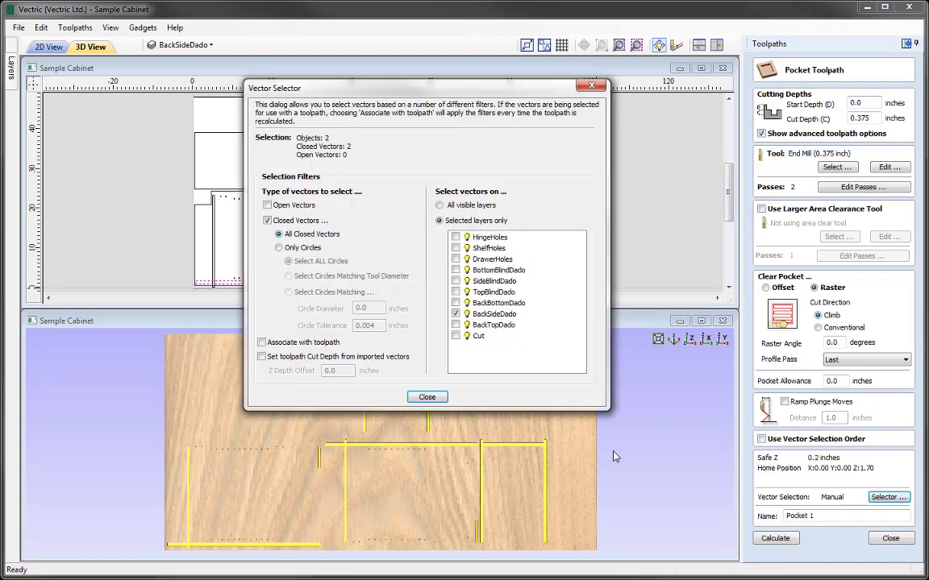
{"action": "left_click", "coordinate": [457, 315]}
{"action": "left_click", "coordinate": [456, 325]}
{"action": "left_click", "coordinate": [262, 343]}
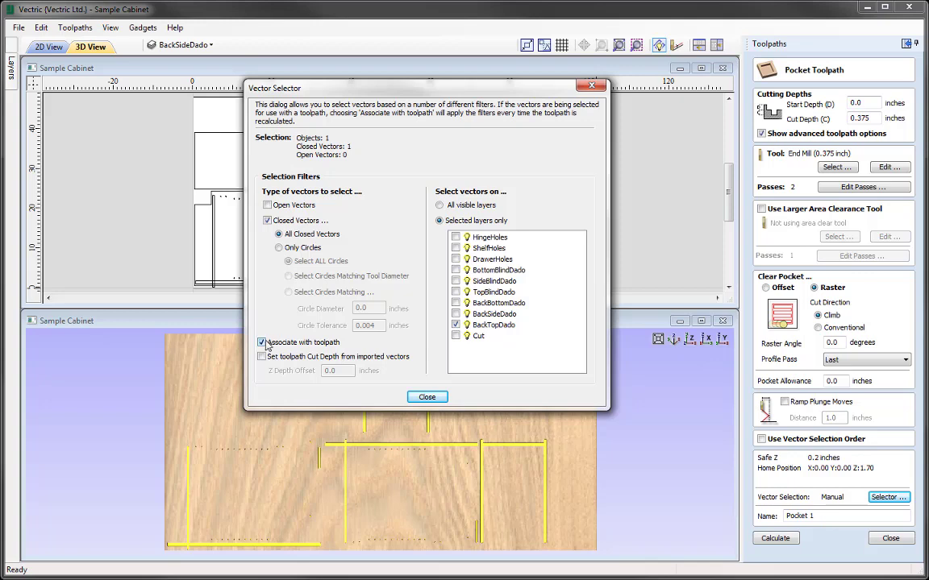
{"action": "left_click", "coordinate": [426, 396]}
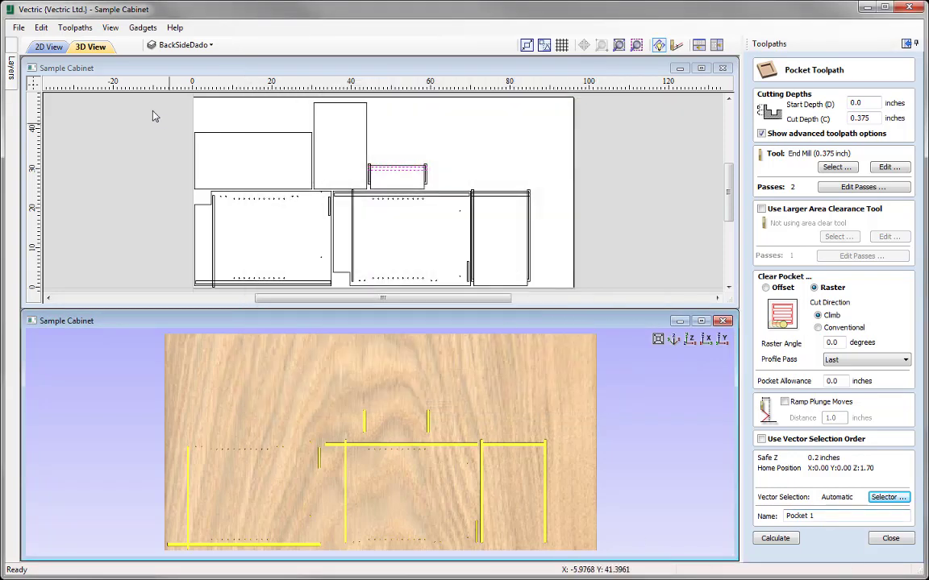
Make BackTopDado the current layer, name the toolpath 'Pocket BackTopDado' and calculate it
{"action": "left_click", "coordinate": [182, 45]}
{"action": "left_click", "coordinate": [308, 152]}
{"action": "left_click", "coordinate": [307, 152]}
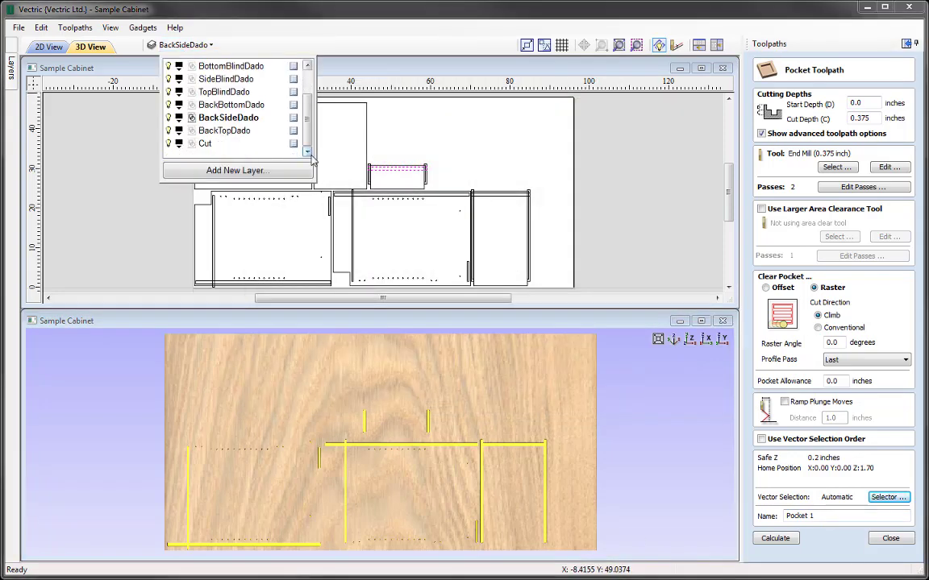
{"action": "left_click", "coordinate": [226, 131]}
{"action": "left_click", "coordinate": [227, 132]}
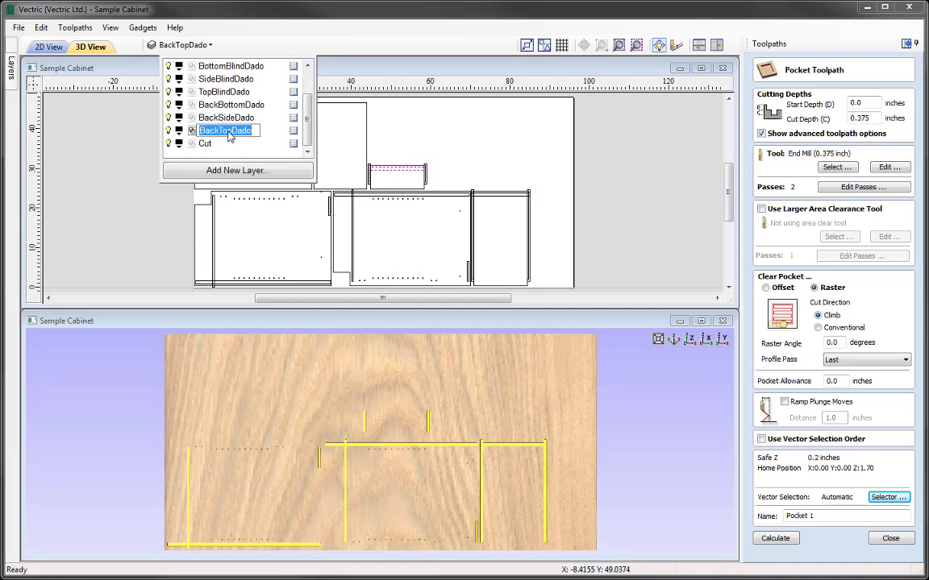
{"action": "right_click", "coordinate": [229, 134]}
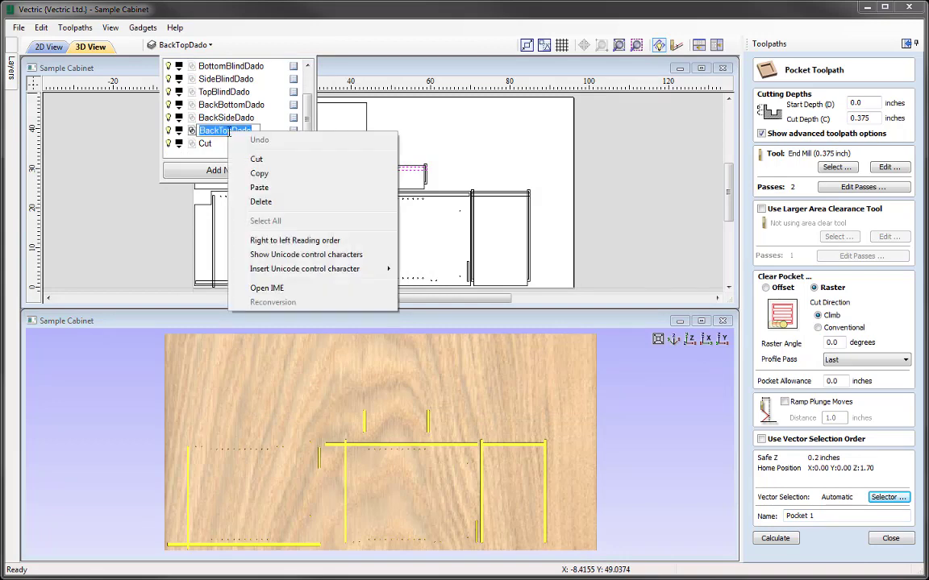
{"action": "left_click", "coordinate": [259, 173]}
{"action": "left_click", "coordinate": [832, 515]}
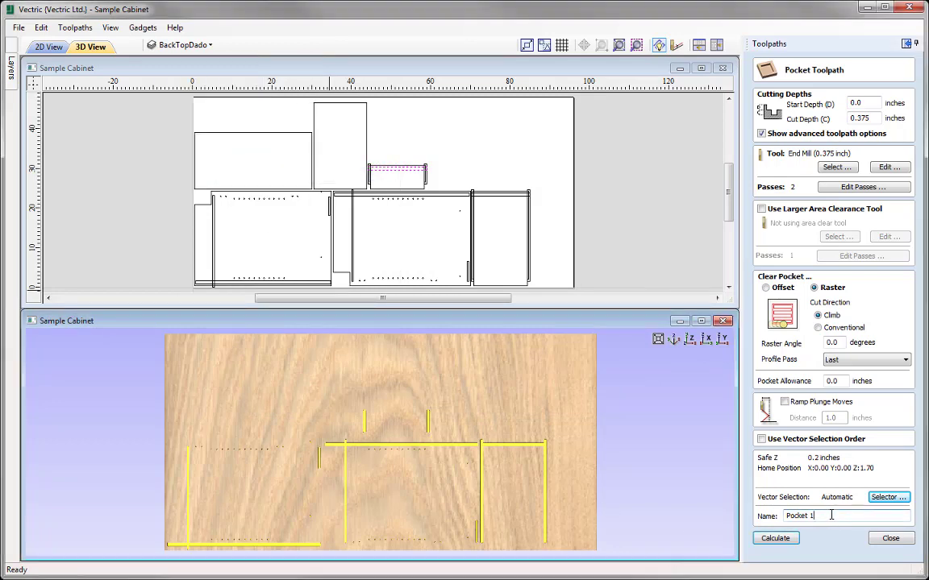
{"action": "key", "text": "BackSpace"}
{"action": "right_click", "coordinate": [831, 518]}
{"action": "left_click", "coordinate": [810, 392]}
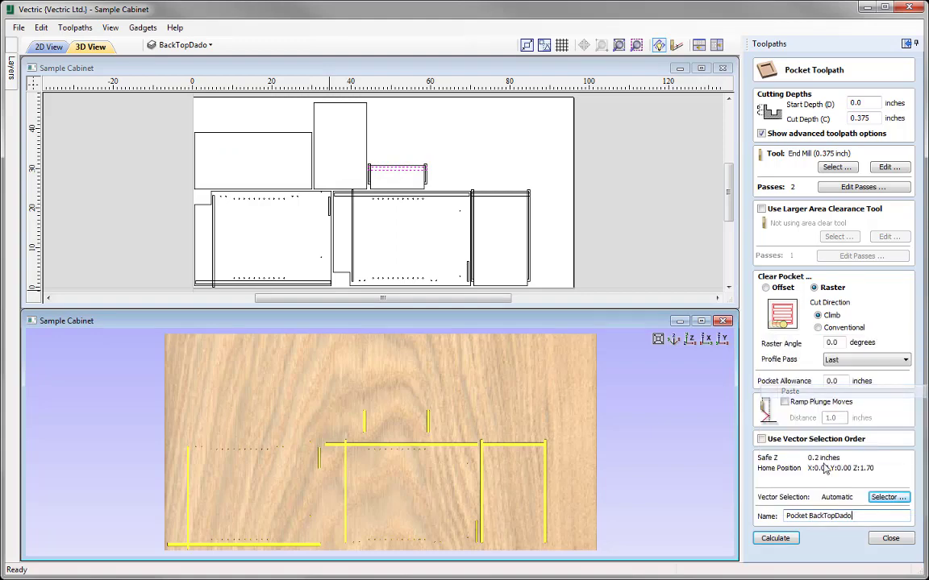
{"action": "left_click", "coordinate": [776, 539]}
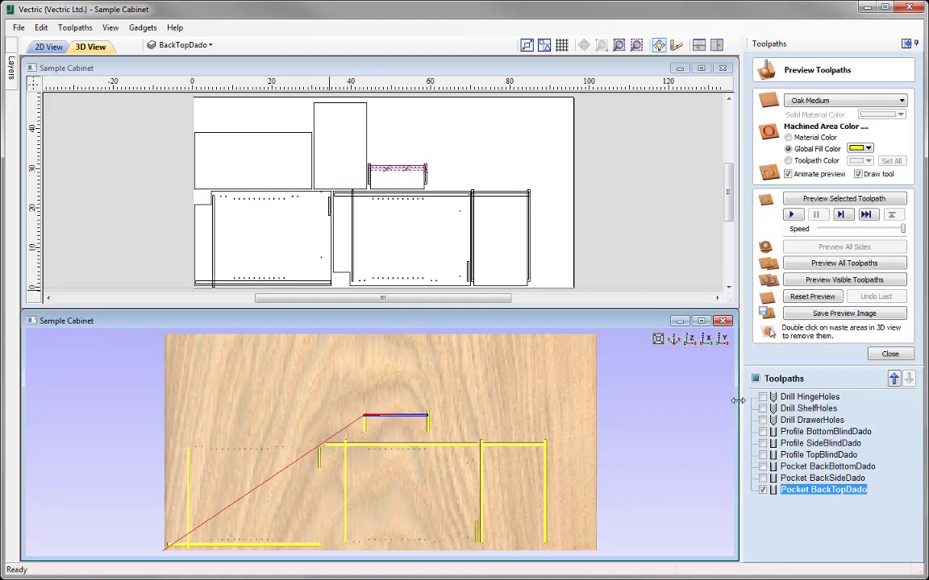
Simulate the Pocket BackTopDado toolpath to see the short top dado machined in oak
{"action": "left_click", "coordinate": [837, 201]}
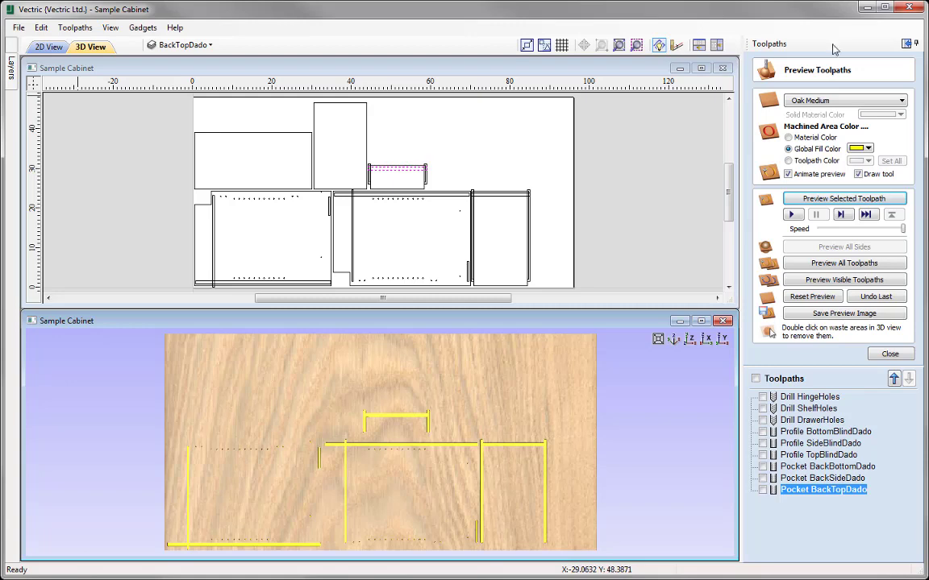
Create a profile toolpath cutting 0.75 inches deep in 2 passes, Outside/Right, keeping the end mill
{"action": "left_click", "coordinate": [890, 354]}
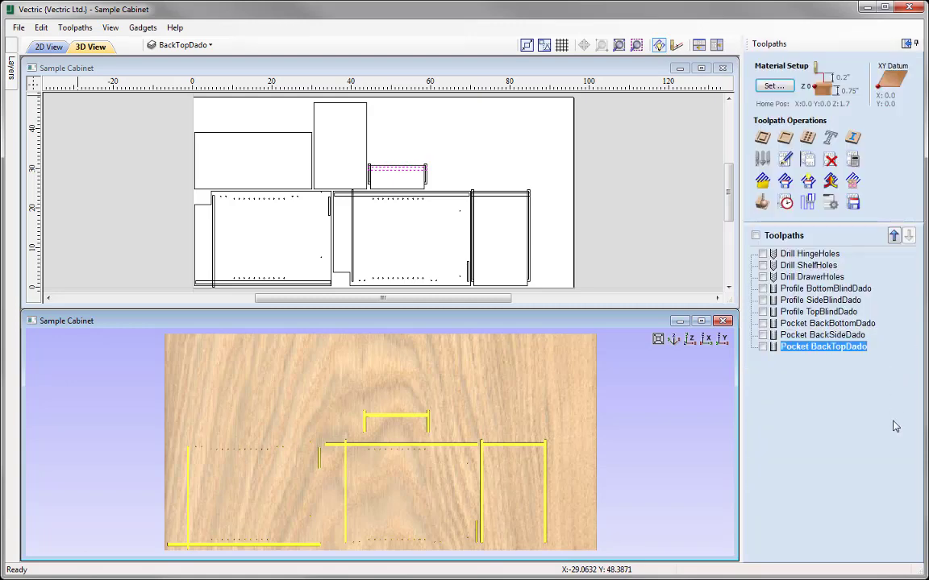
{"action": "left_click", "coordinate": [762, 139]}
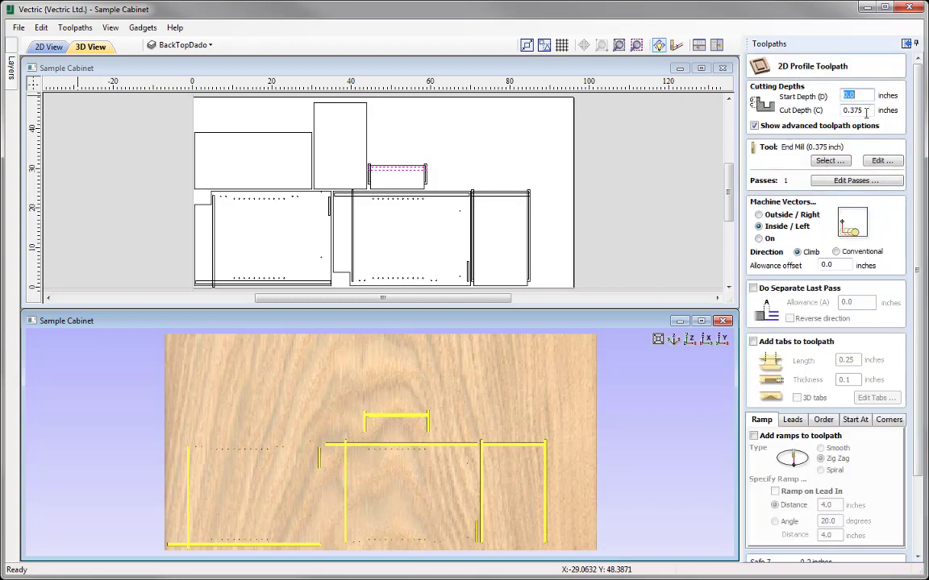
{"action": "left_click", "coordinate": [865, 113]}
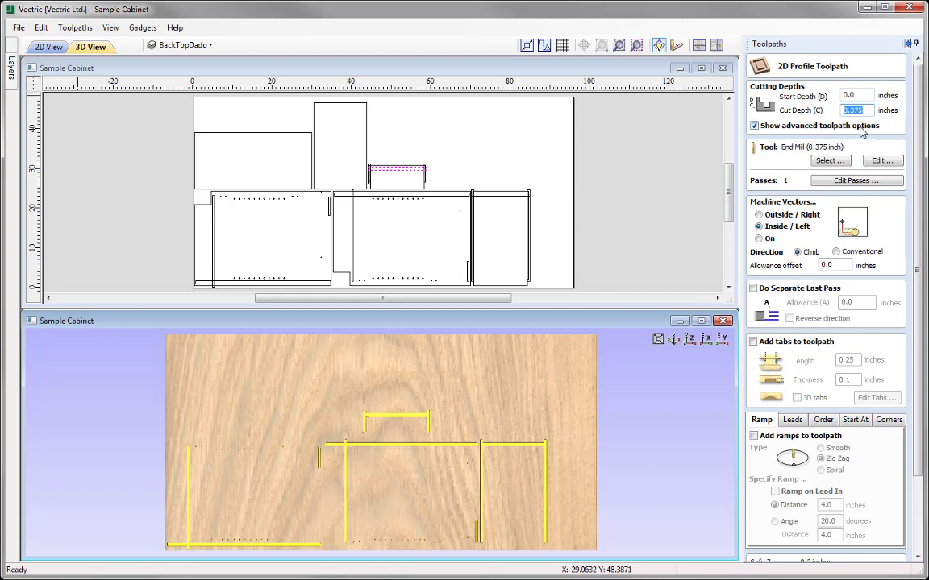
{"action": "type", "text": "2"}
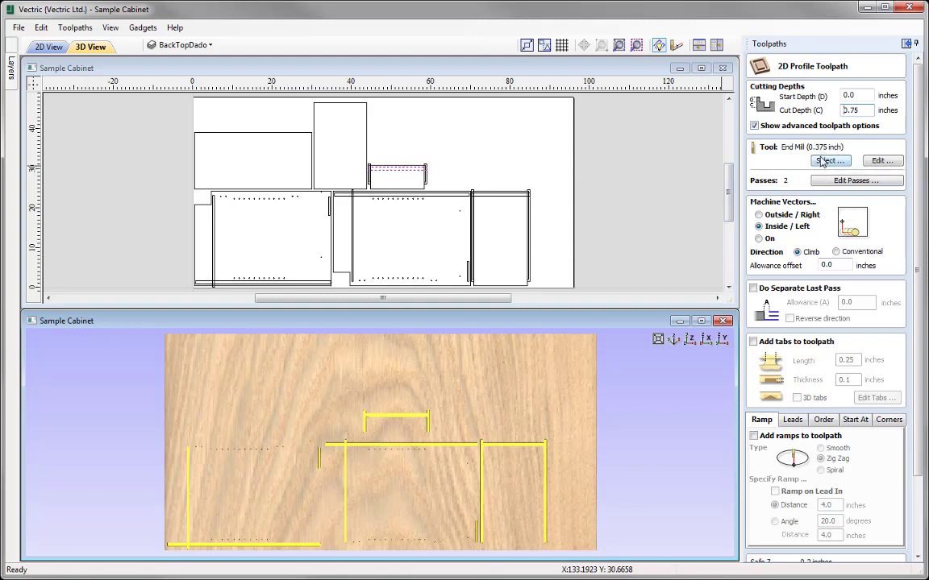
{"action": "left_click", "coordinate": [879, 162]}
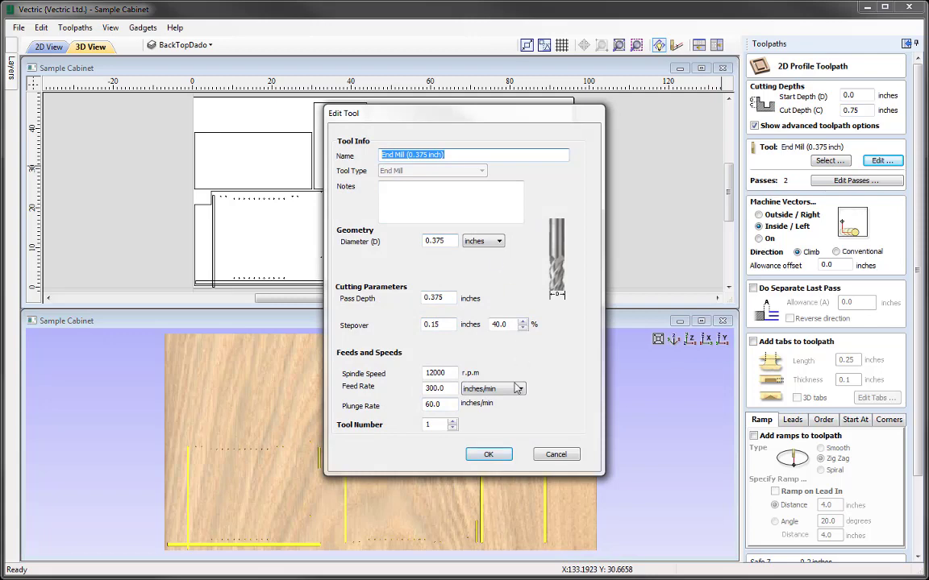
{"action": "left_click", "coordinate": [487, 456]}
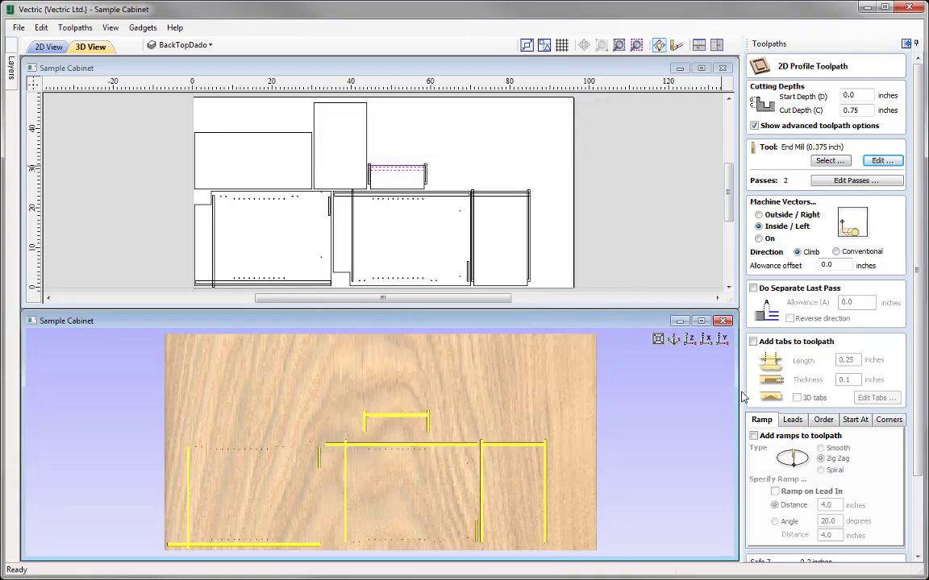
{"action": "left_click", "coordinate": [759, 216]}
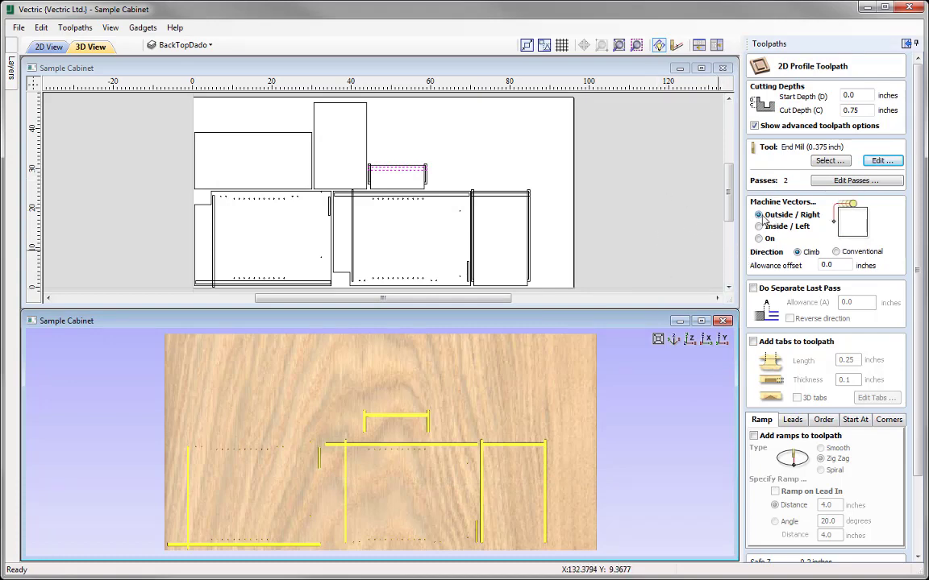
{"action": "scroll", "coordinate": [921, 317], "scroll_direction": "down", "scroll_amount": 3}
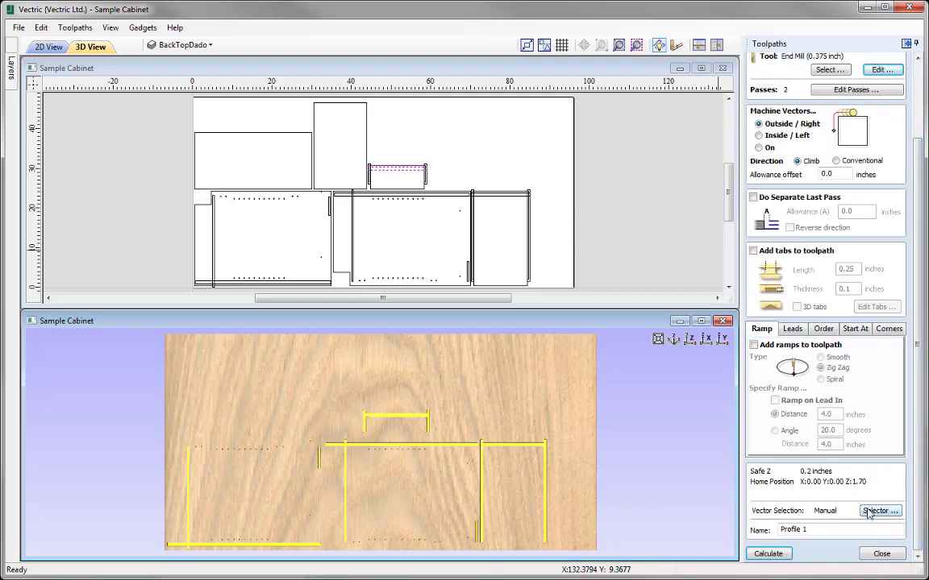
Have the toolpath auto-select the Cut layer's six vectors, associated with the toolpath
{"action": "left_click", "coordinate": [879, 513]}
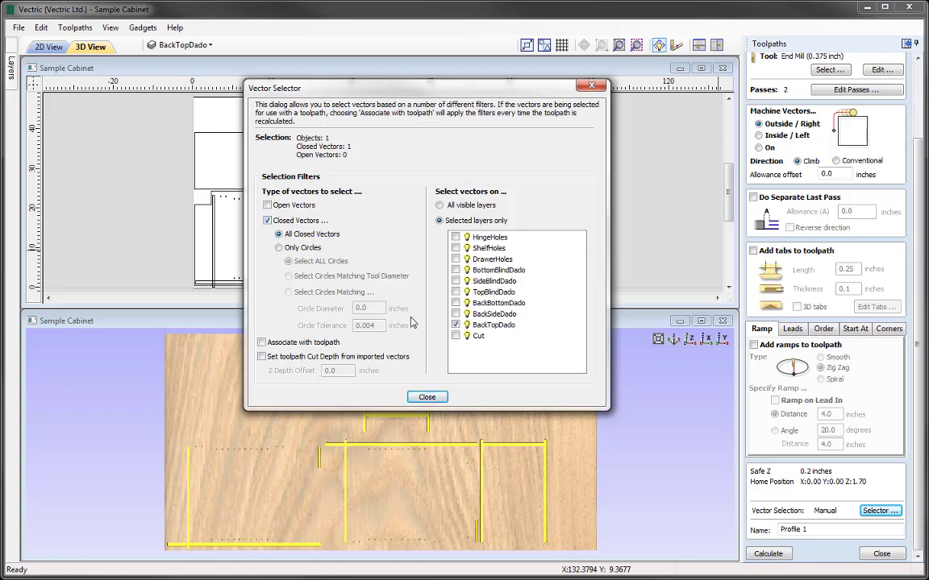
{"action": "left_click", "coordinate": [456, 336]}
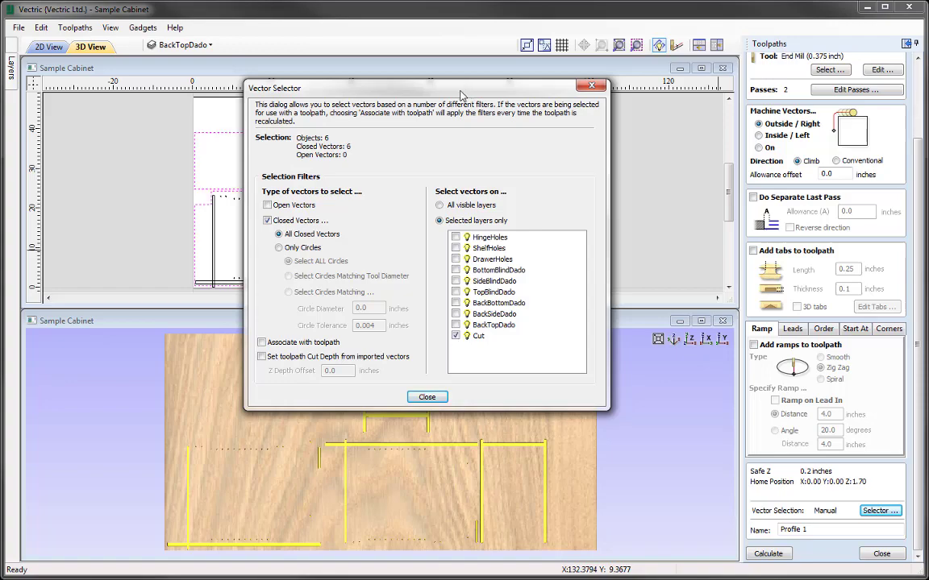
{"action": "left_click_drag", "start_coordinate": [460, 92], "coordinate": [760, 192]}
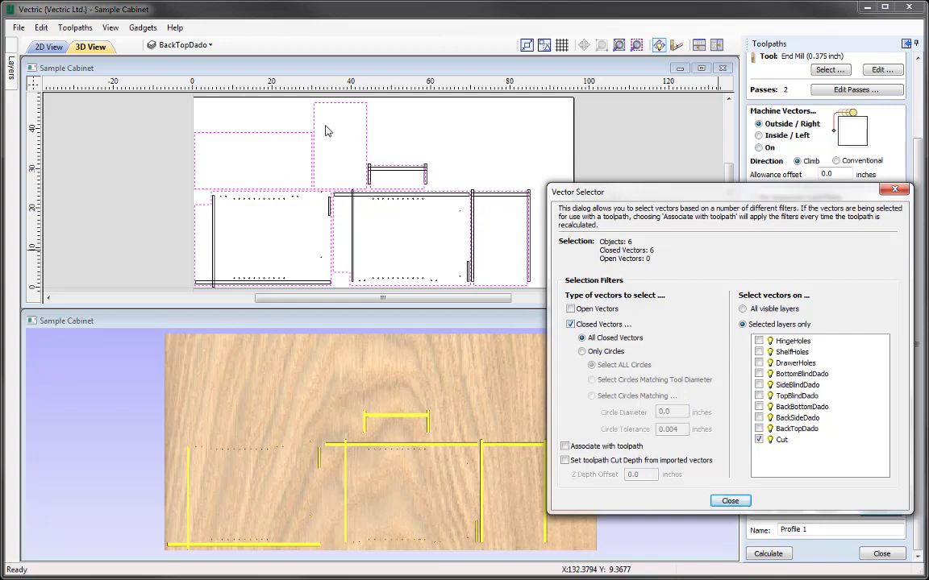
{"action": "left_click", "coordinate": [880, 510]}
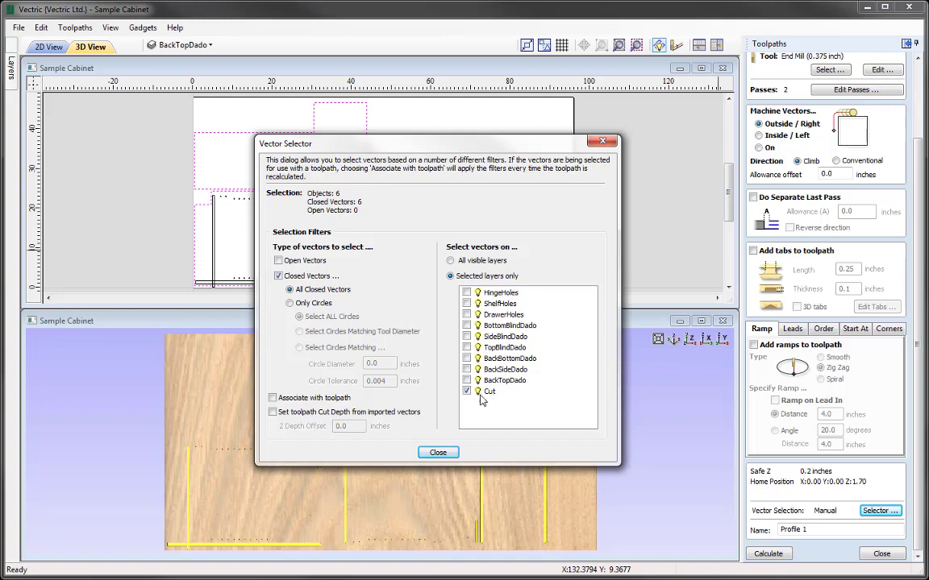
{"action": "left_click", "coordinate": [281, 401]}
{"action": "left_click", "coordinate": [438, 453]}
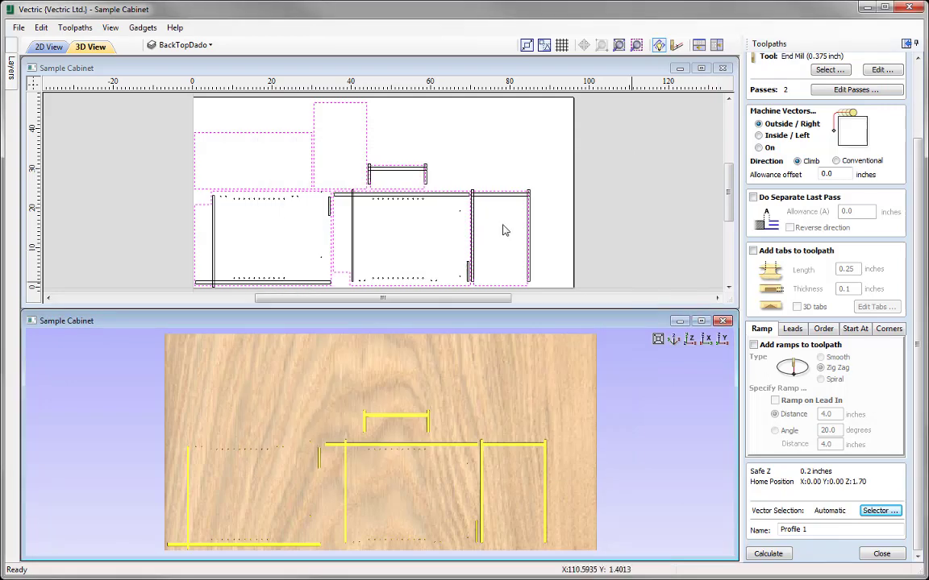
Make Cut the current layer and name the toolpath 'Profile Cut'
{"action": "left_click", "coordinate": [200, 47]}
{"action": "scroll", "coordinate": [277, 121], "scroll_direction": "down", "scroll_amount": 1}
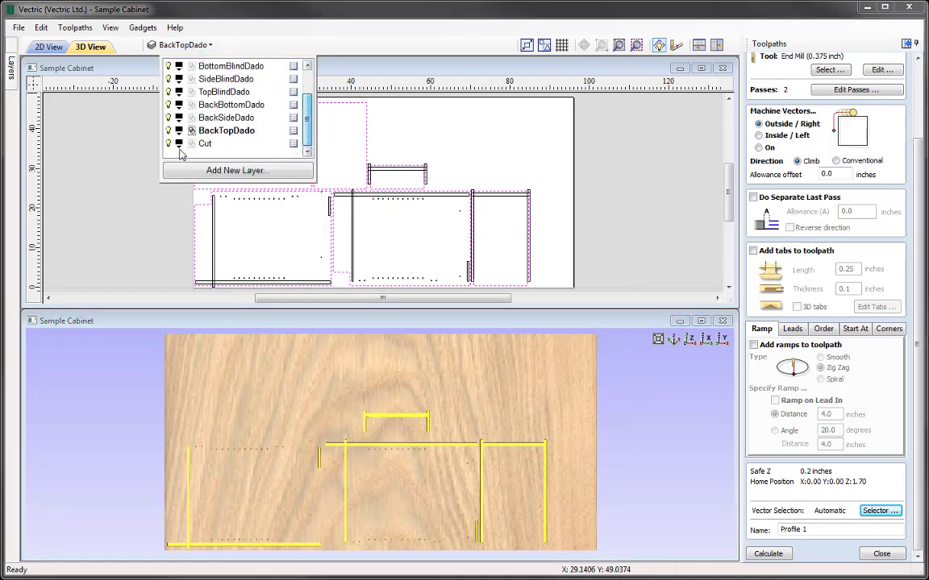
{"action": "left_click", "coordinate": [207, 144]}
{"action": "left_click", "coordinate": [207, 145]}
{"action": "right_click", "coordinate": [207, 145]}
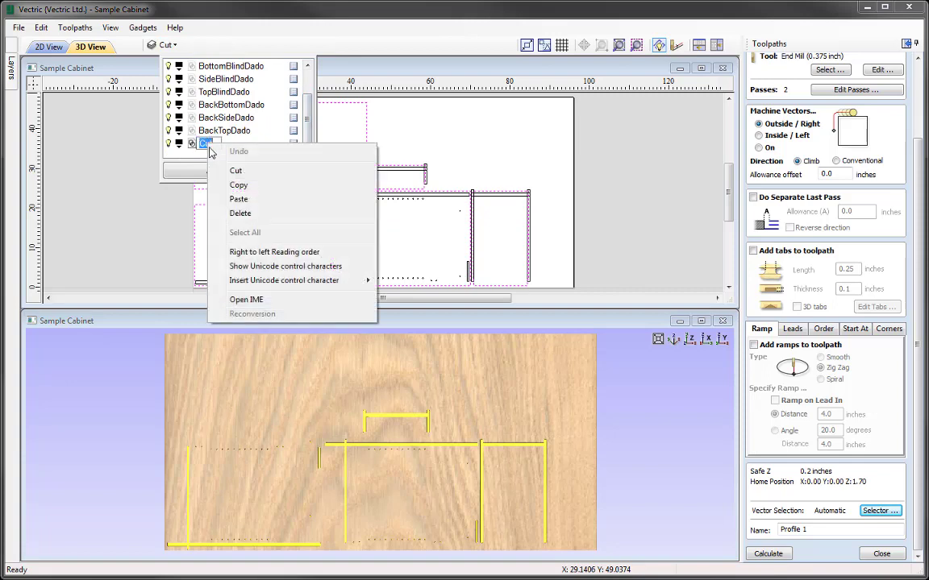
{"action": "left_click", "coordinate": [242, 185]}
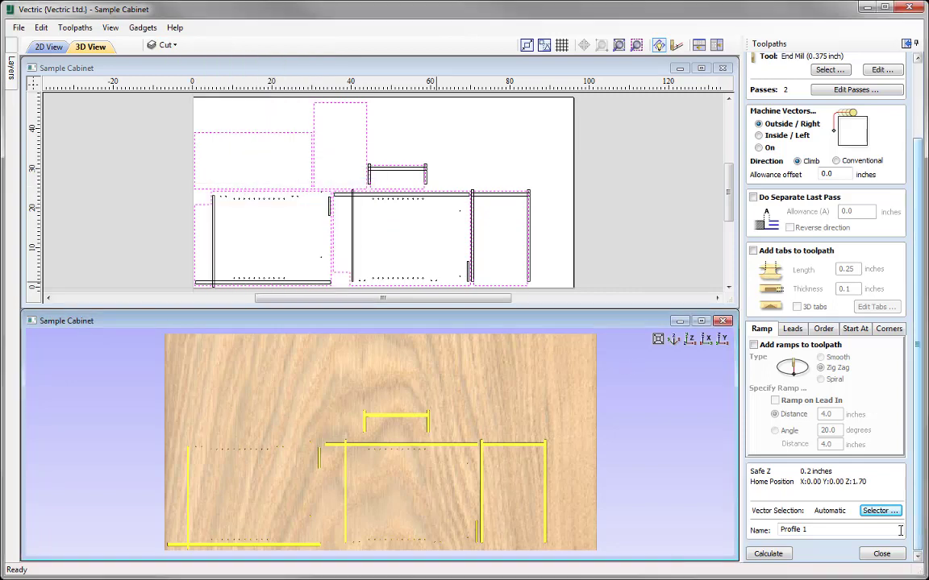
{"action": "left_click", "coordinate": [812, 529]}
{"action": "key", "text": "BackSpace"}
{"action": "right_click", "coordinate": [813, 529]}
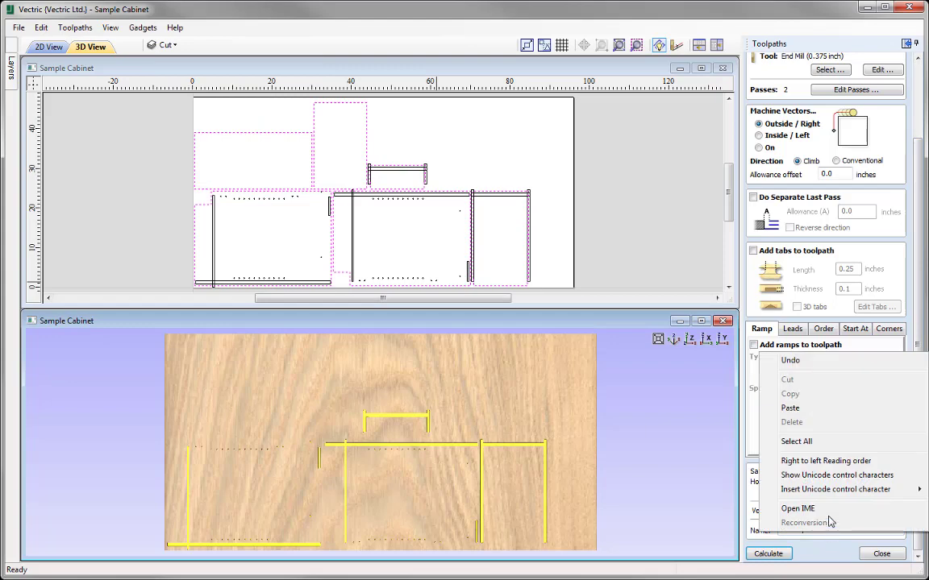
{"action": "left_click", "coordinate": [772, 413]}
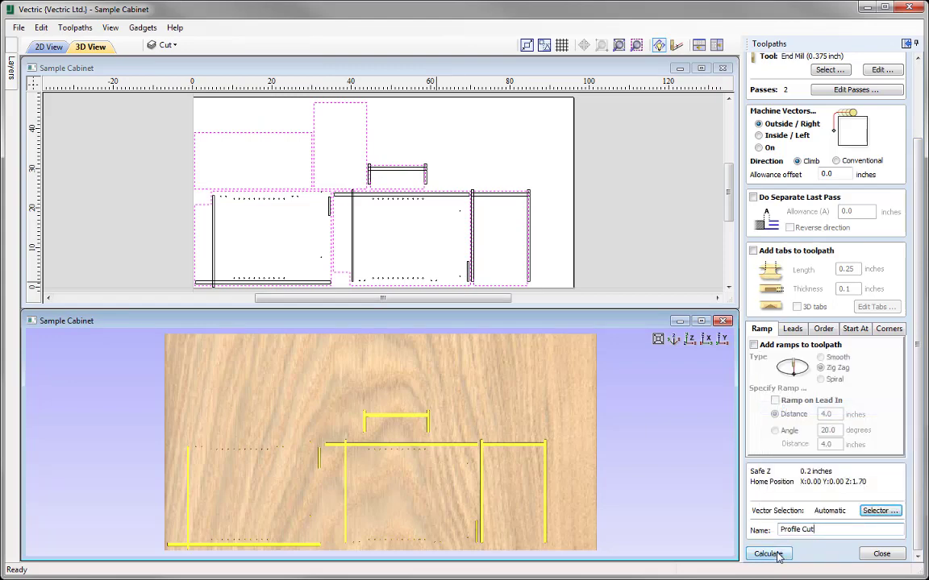
Calculate Profile Cut and simulate the cabinet parts being cut from the oak sheet
{"action": "left_click", "coordinate": [770, 554]}
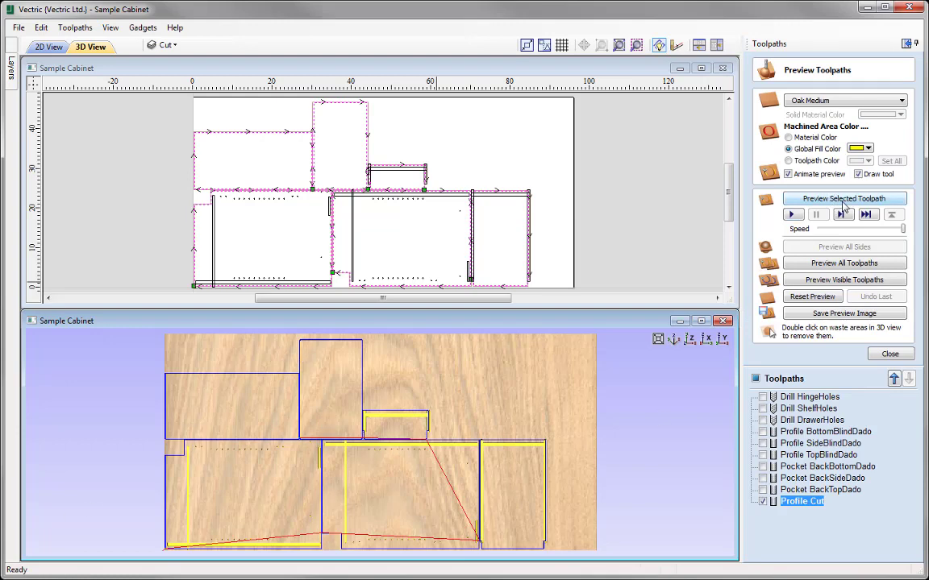
{"action": "left_click", "coordinate": [791, 216]}
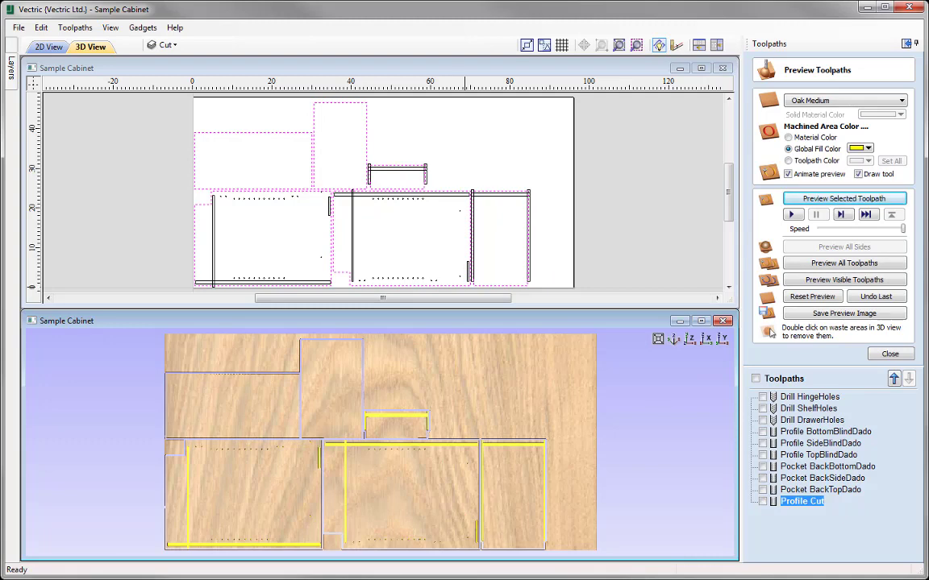
{"action": "left_click", "coordinate": [890, 353]}
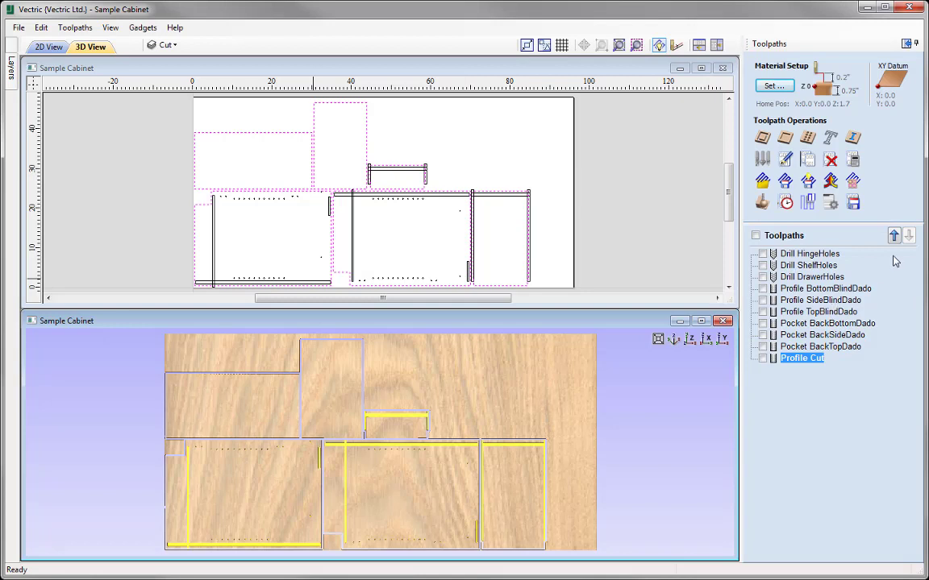
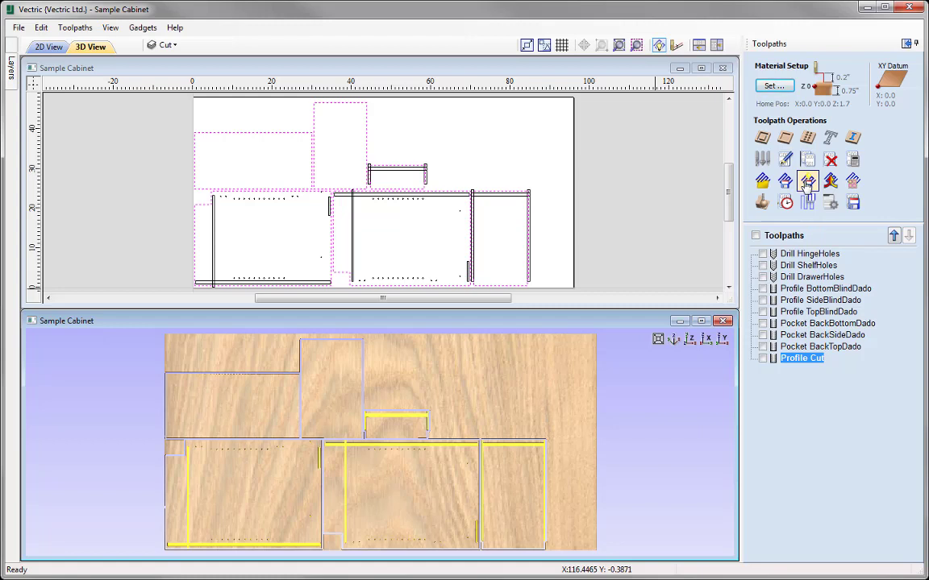
Show all ten cabinet toolpaths and save them as the Sample Cabinet.ToolpathTemplate template
{"action": "left_click", "coordinate": [757, 236]}
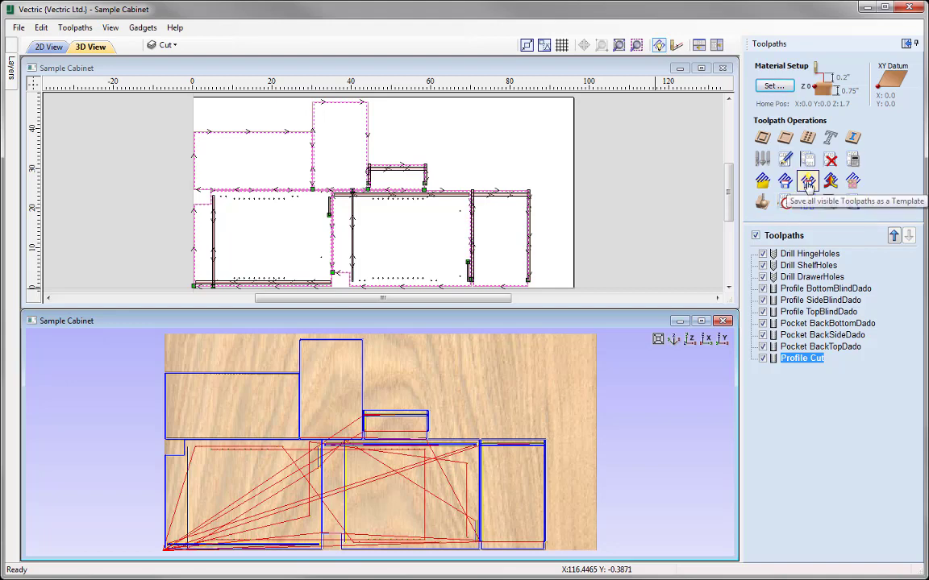
{"action": "left_click", "coordinate": [808, 182]}
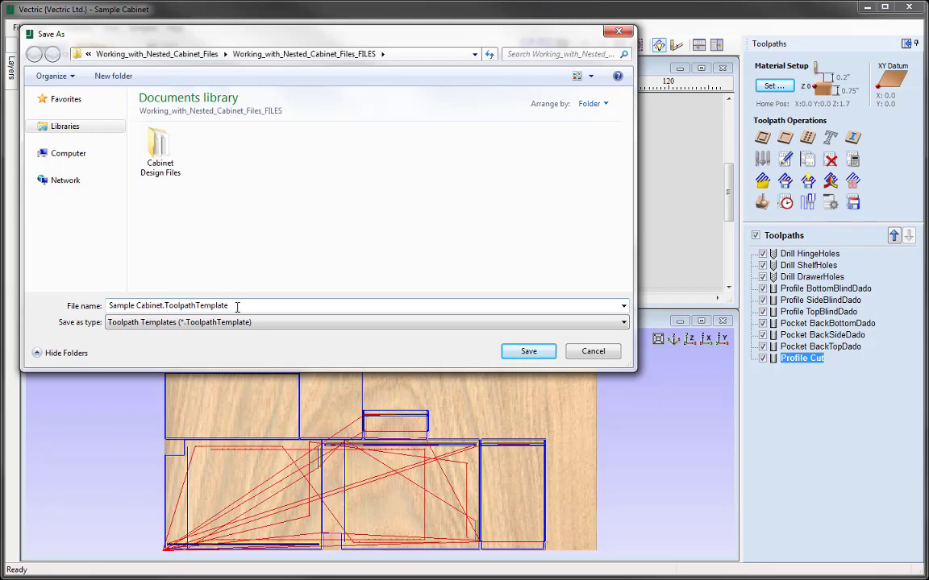
{"action": "left_click", "coordinate": [525, 352]}
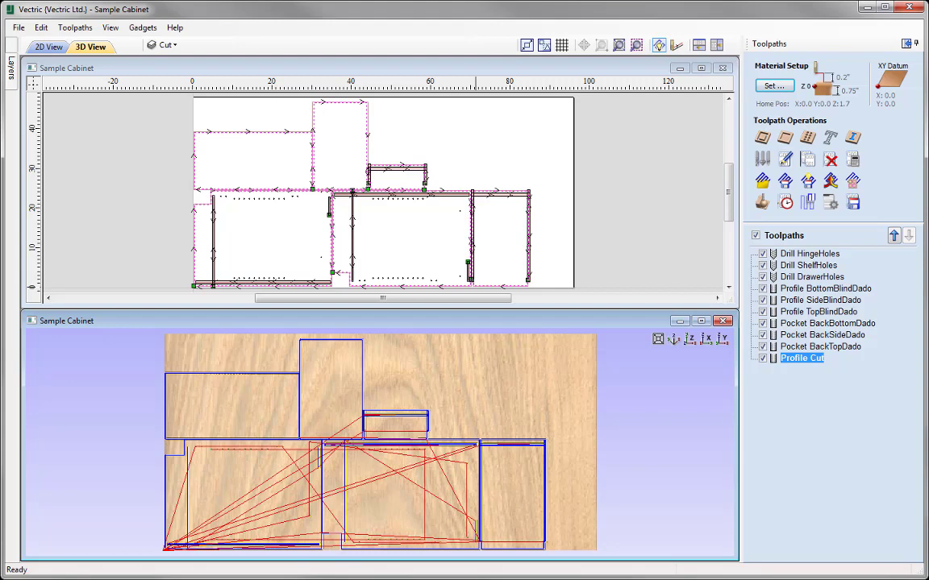
Save the job as Sample_Cabinet_Toolpaths.crv with a pasted file name, then close the job
{"action": "left_click", "coordinate": [19, 29]}
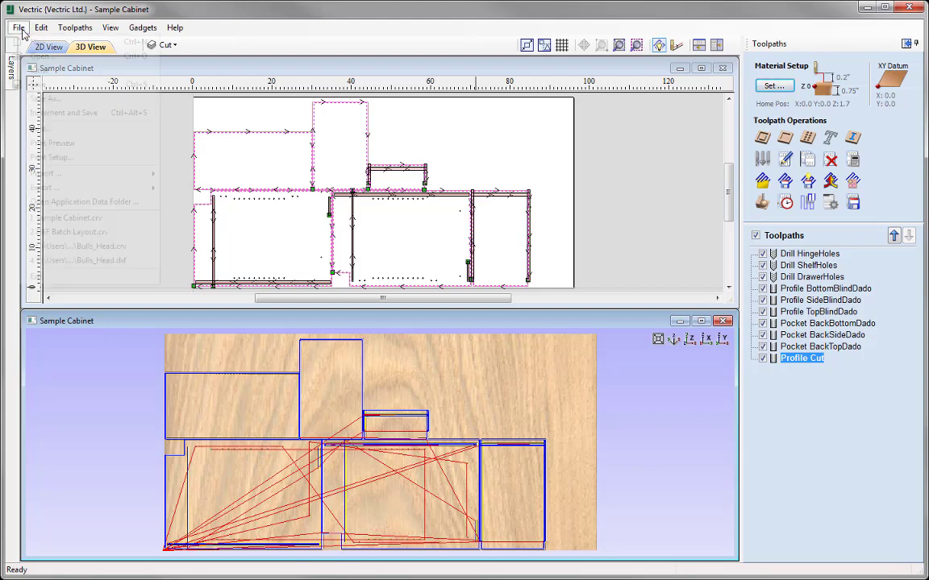
{"action": "left_click", "coordinate": [68, 104]}
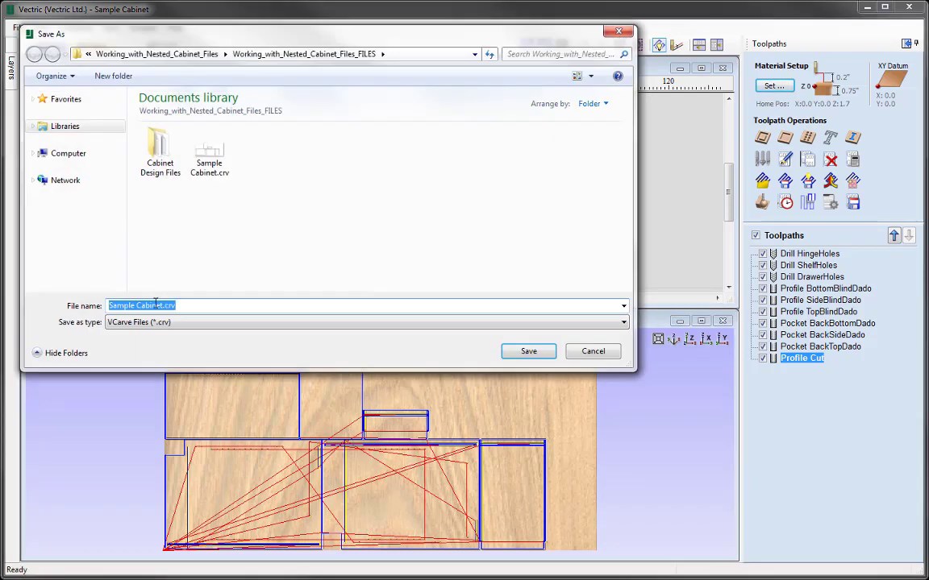
{"action": "right_click", "coordinate": [153, 307]}
{"action": "left_click", "coordinate": [185, 360]}
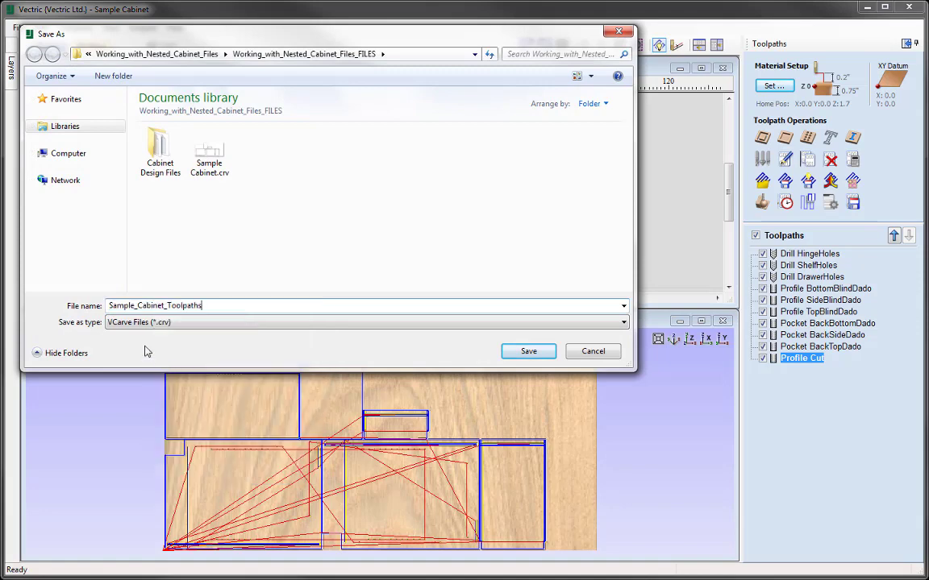
{"action": "left_click", "coordinate": [529, 352]}
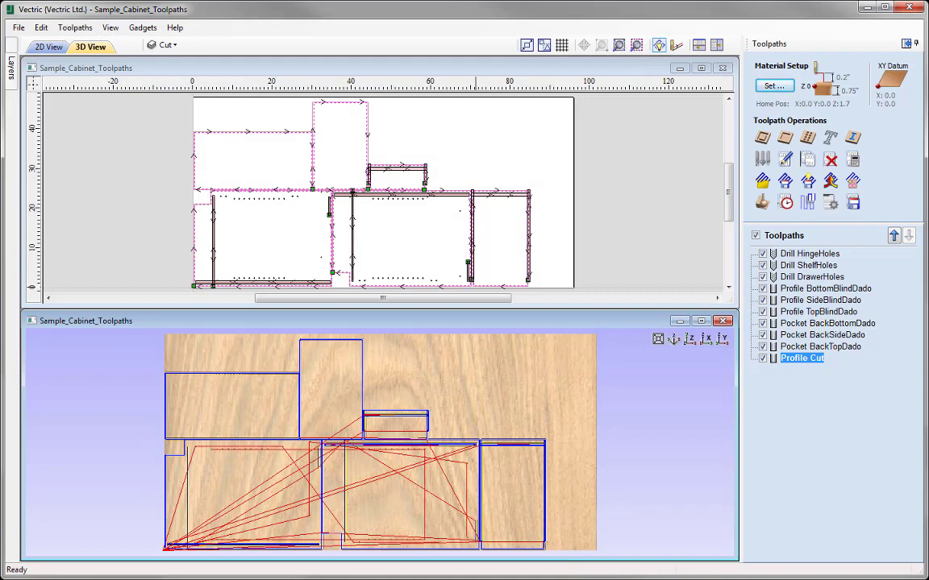
{"action": "left_click", "coordinate": [18, 27]}
{"action": "left_click", "coordinate": [40, 70]}
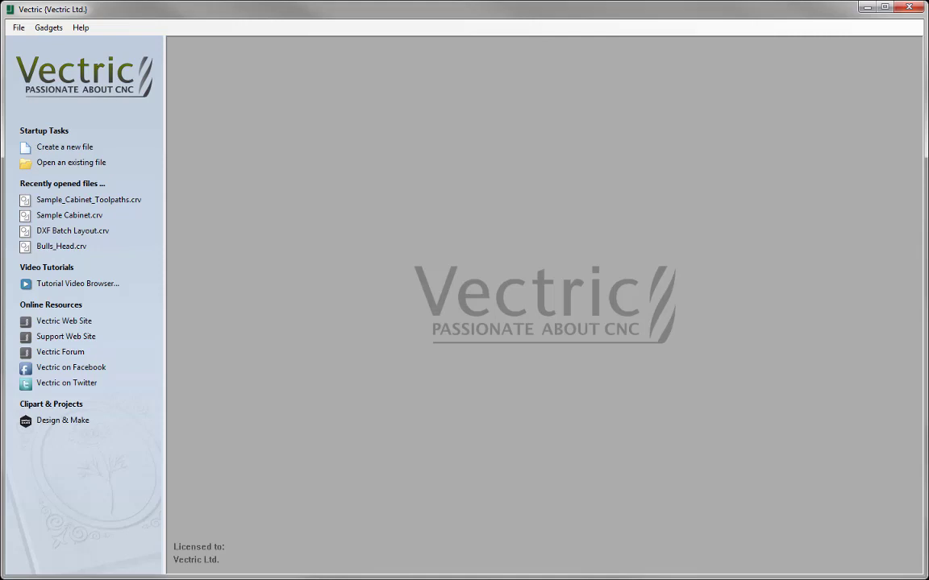
{"action": "left_click", "coordinate": [67, 163]}
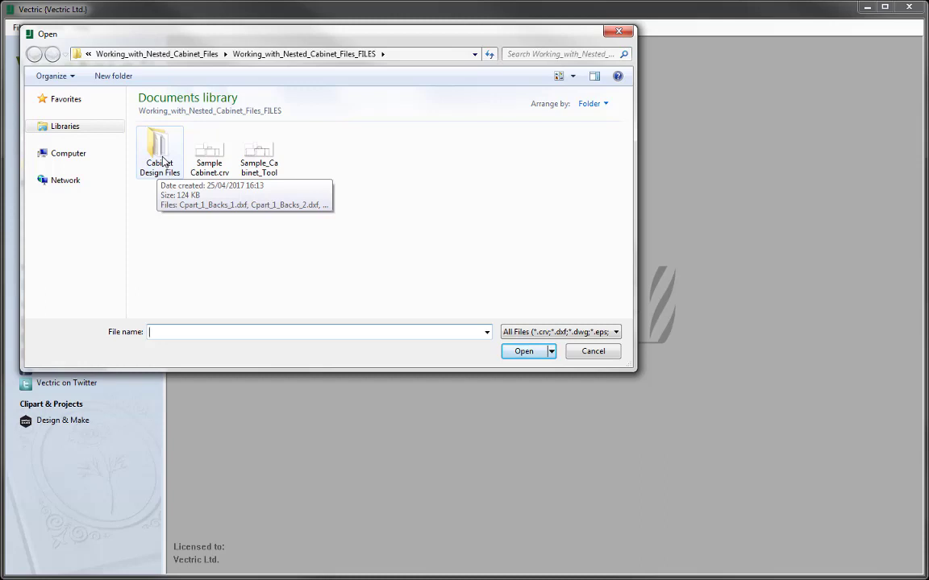
{"action": "double_click", "coordinate": [161, 155]}
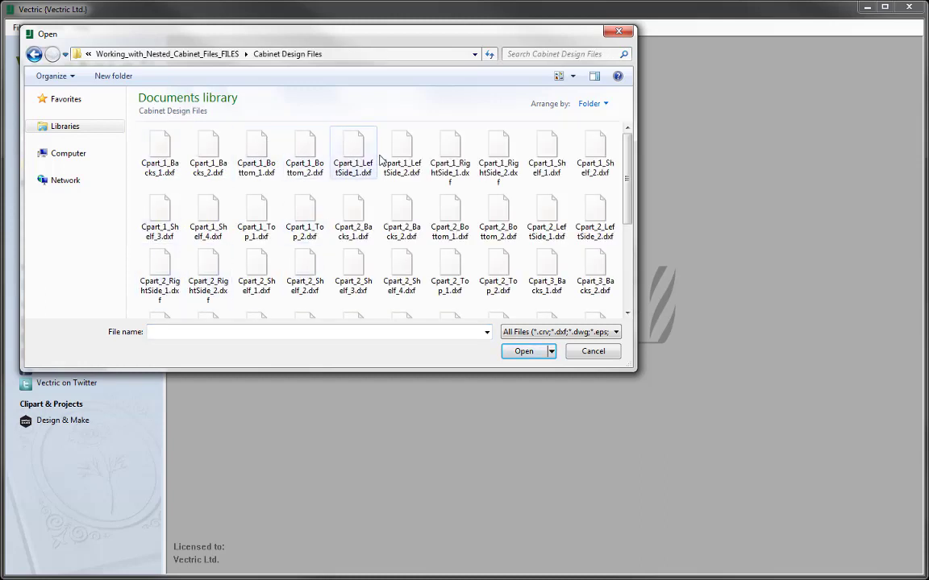
{"action": "scroll", "coordinate": [567, 185], "scroll_direction": "down", "scroll_amount": 3}
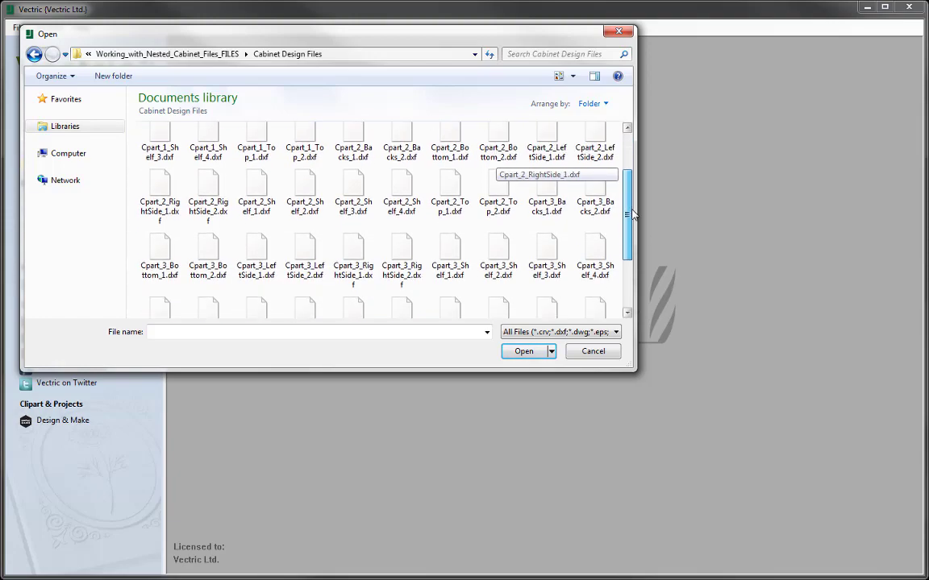
{"action": "left_click_drag", "start_coordinate": [633, 239], "coordinate": [636, 146]}
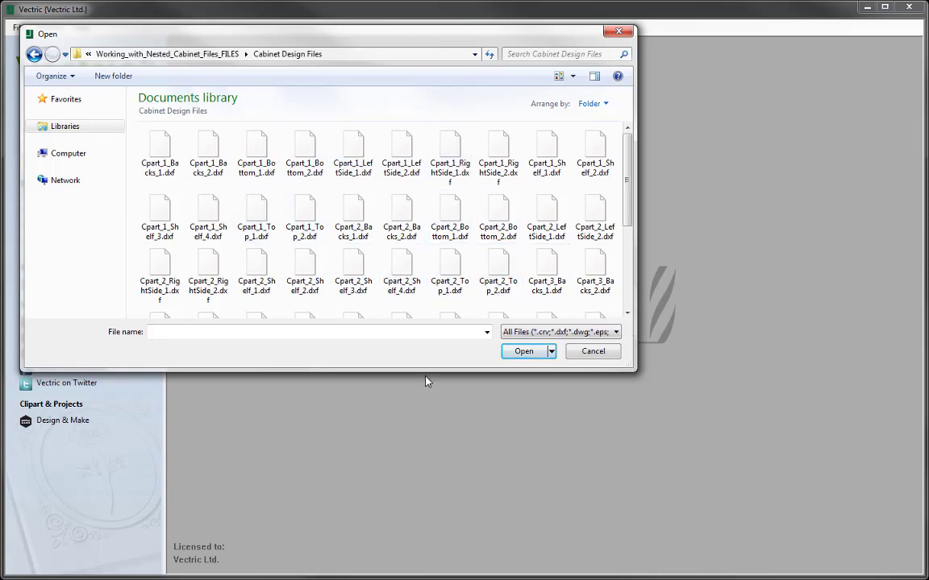
{"action": "left_click", "coordinate": [591, 353]}
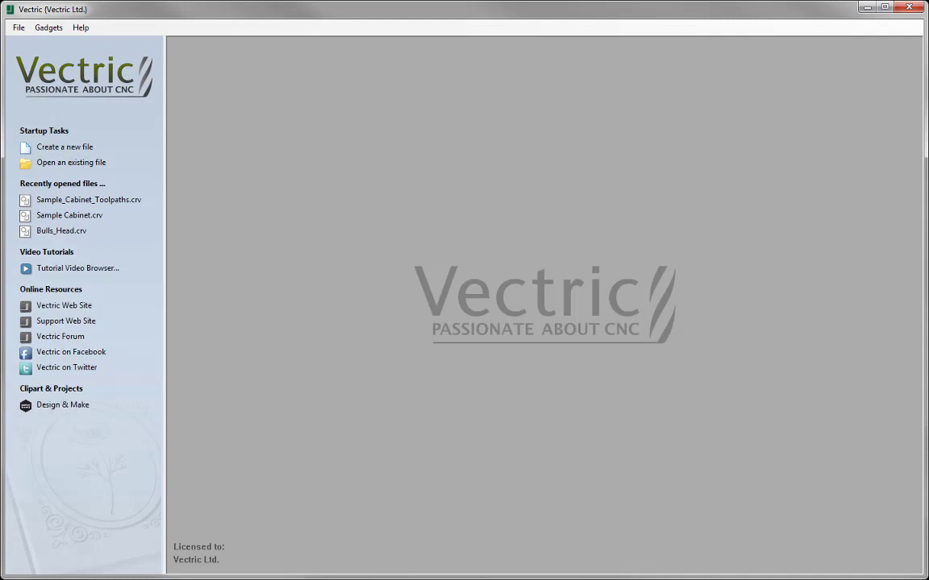
Show the installed gadgets: Dragknife Toolpath, DXF Batch Processor and Keyhole Toolpath
{"action": "left_click", "coordinate": [48, 29]}
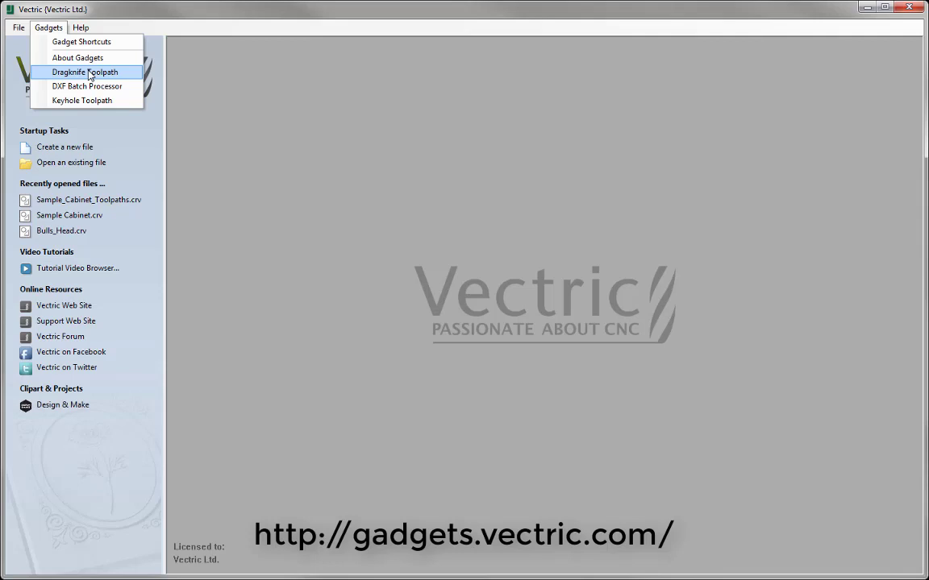
Launch the DXF Batch Processor and choose the nested cabinet files folder
{"action": "left_click", "coordinate": [126, 90]}
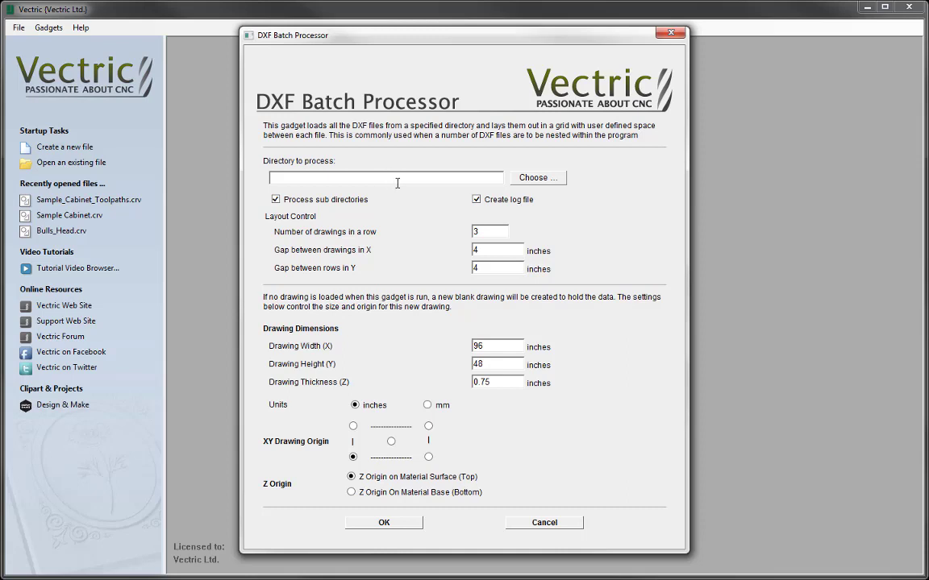
{"action": "left_click", "coordinate": [551, 179]}
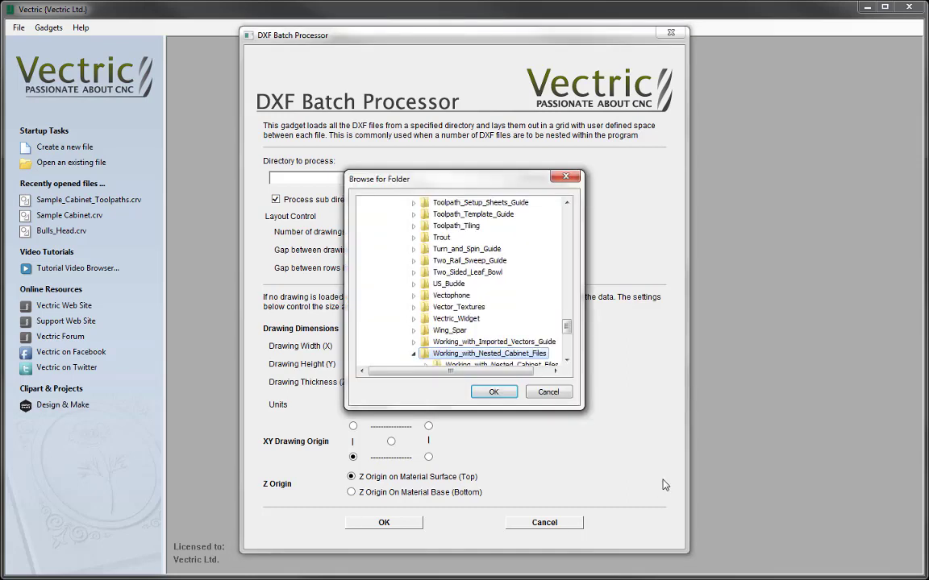
{"action": "left_click", "coordinate": [495, 365]}
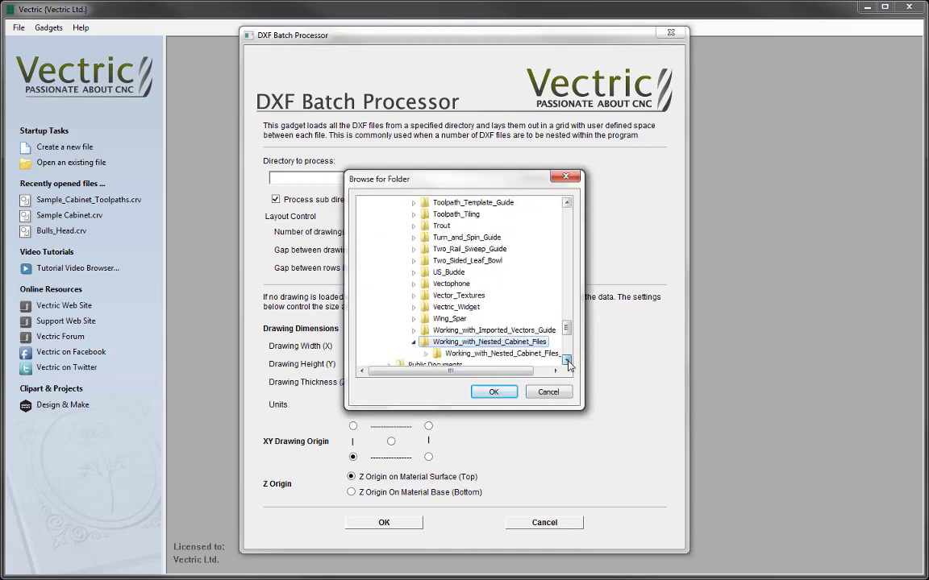
{"action": "left_click", "coordinate": [494, 392]}
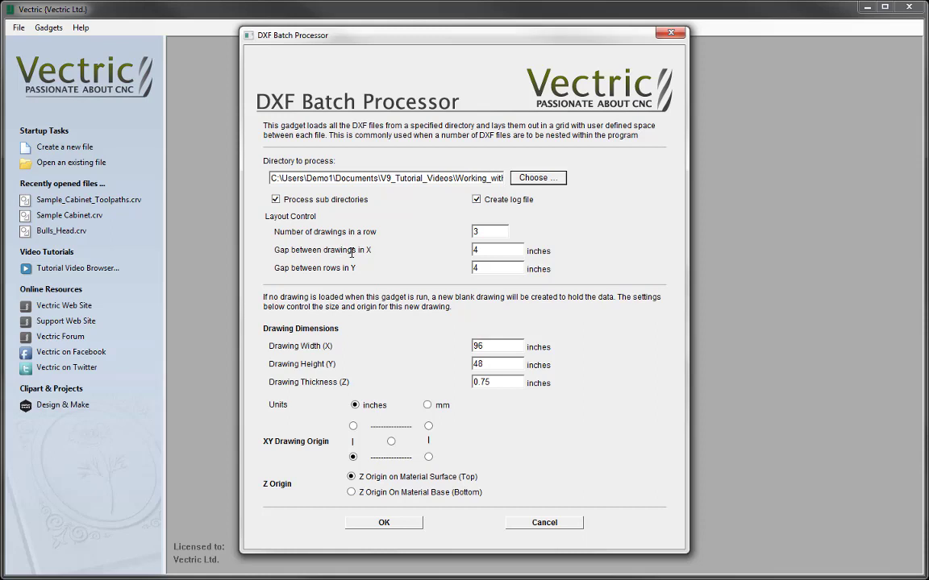
Check the drawings per row, X/Y gaps and drawing width, then import into a default job
{"action": "left_click", "coordinate": [481, 231]}
{"action": "double_click", "coordinate": [480, 231]}
{"action": "left_click", "coordinate": [483, 251]}
{"action": "left_click", "coordinate": [496, 270]}
{"action": "left_click", "coordinate": [481, 346]}
{"action": "left_click", "coordinate": [384, 523]}
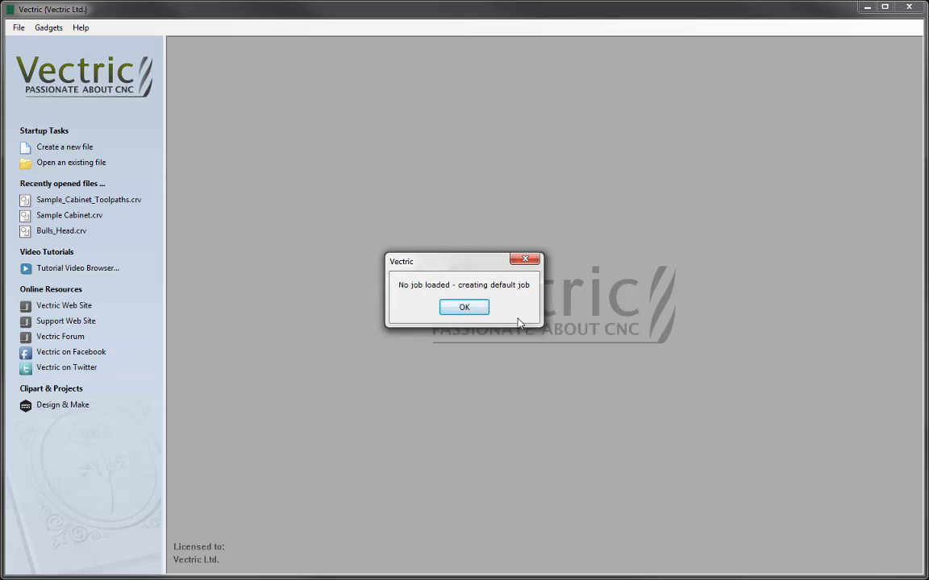
{"action": "left_click", "coordinate": [464, 308]}
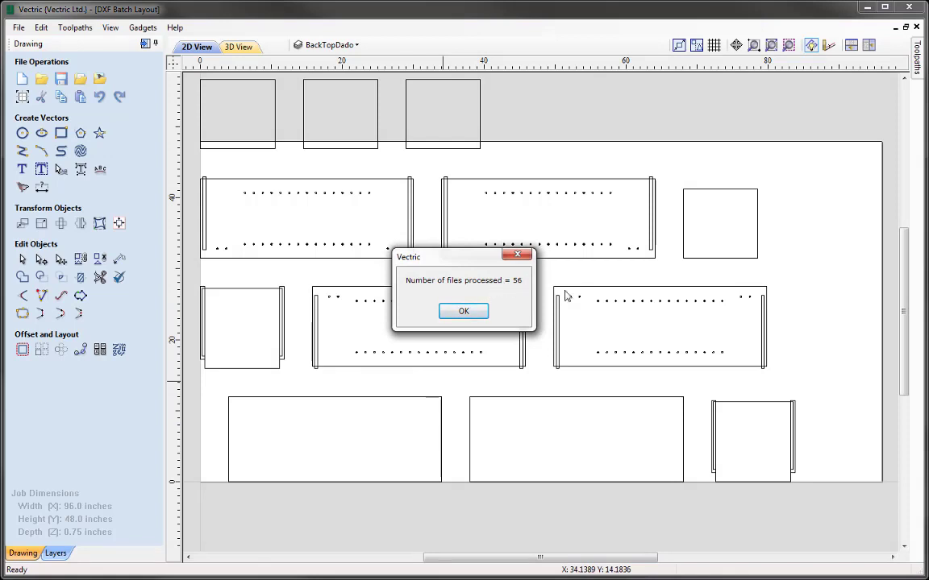
Dismiss the 56-files message, zoom to the drawing limits and box-select every imported part
{"action": "left_click", "coordinate": [472, 314]}
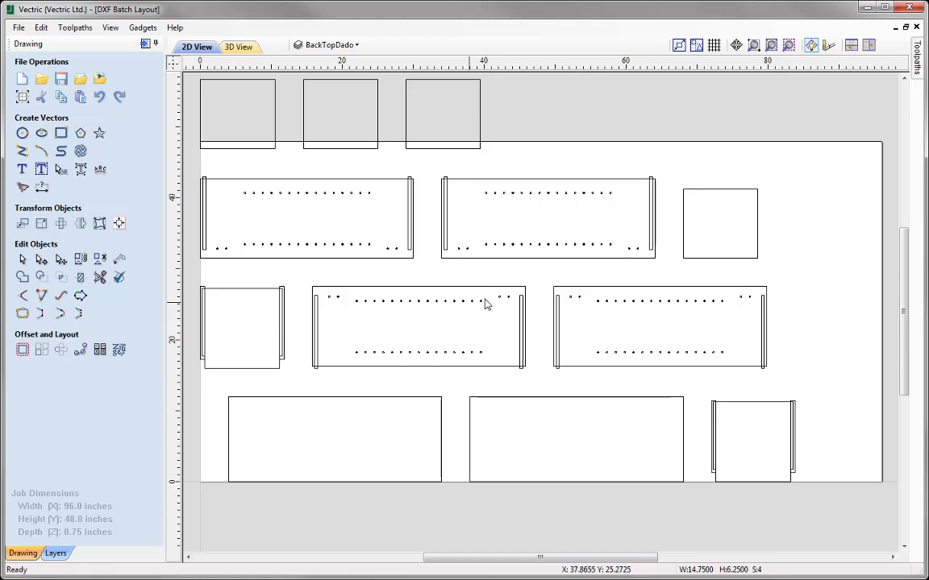
{"action": "left_click", "coordinate": [771, 46]}
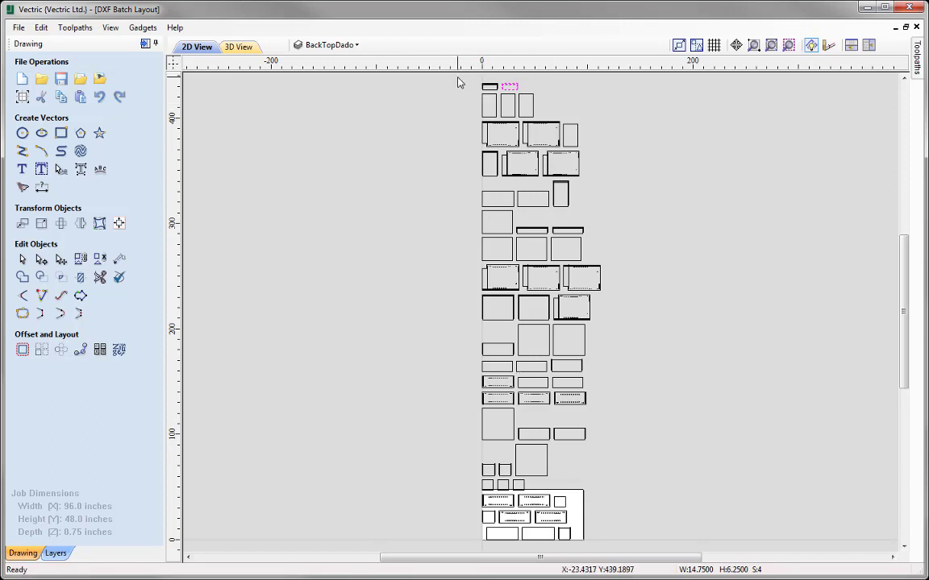
{"action": "left_click_drag", "start_coordinate": [457, 77], "coordinate": [608, 540]}
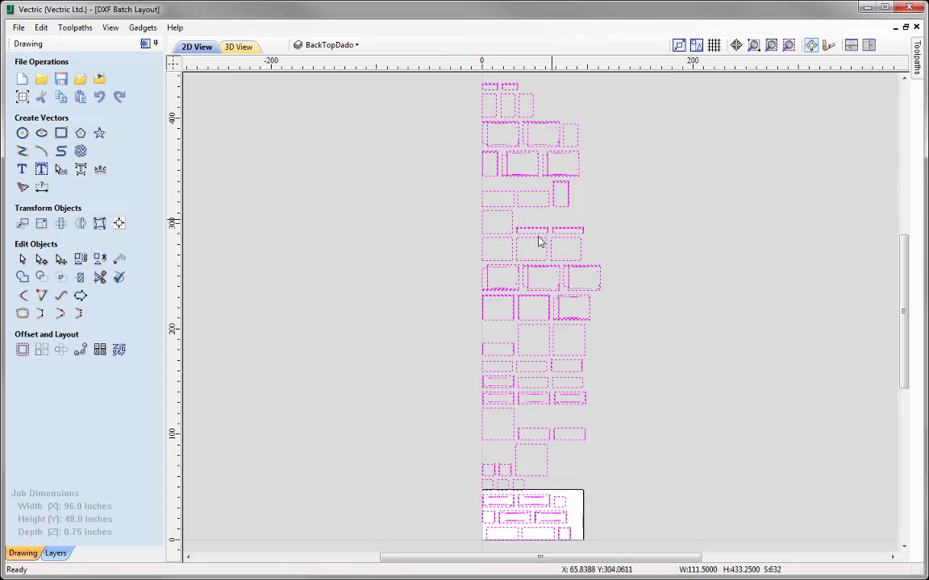
Nest the selected parts, one copy each with a 0.375-inch tool, previewing seven sheets
{"action": "left_click", "coordinate": [119, 352]}
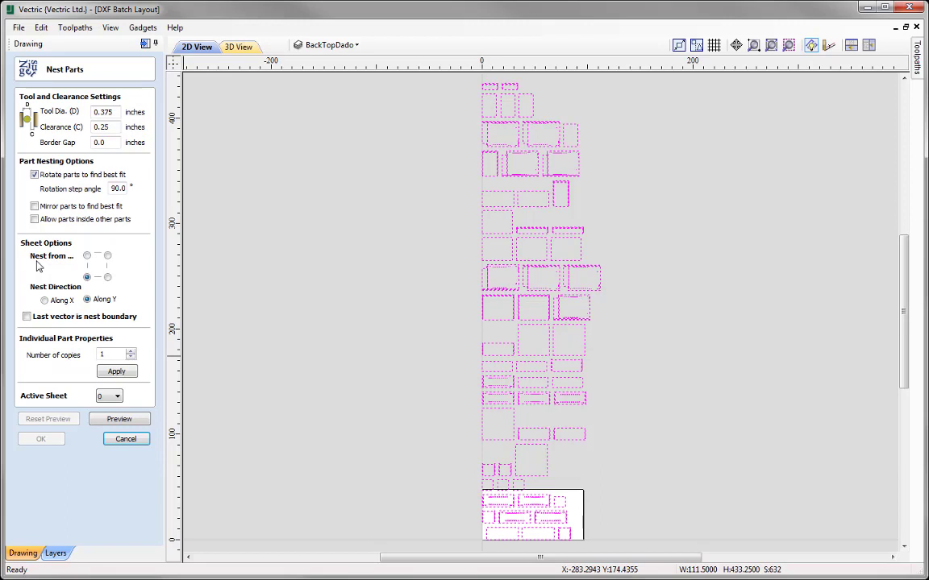
{"action": "left_click", "coordinate": [107, 112]}
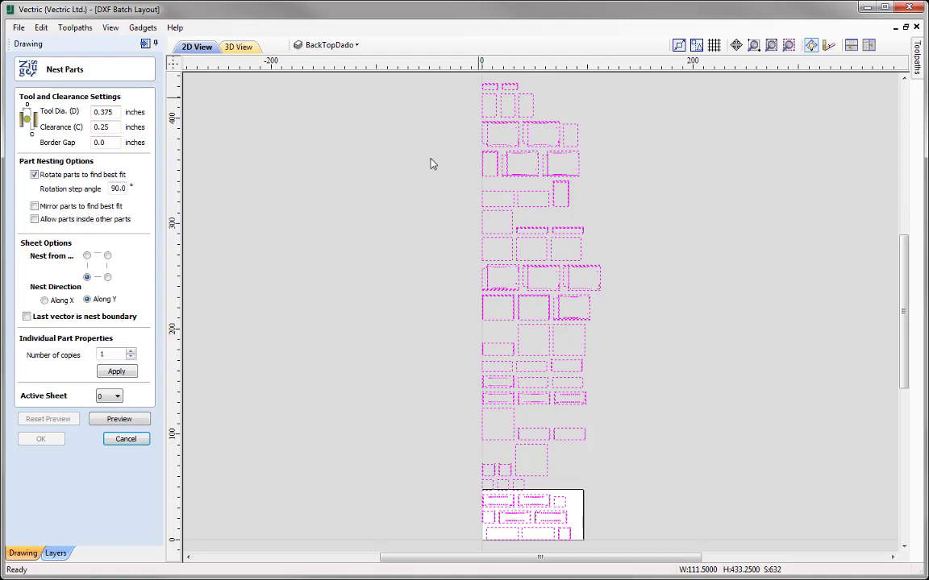
{"action": "left_click", "coordinate": [116, 371]}
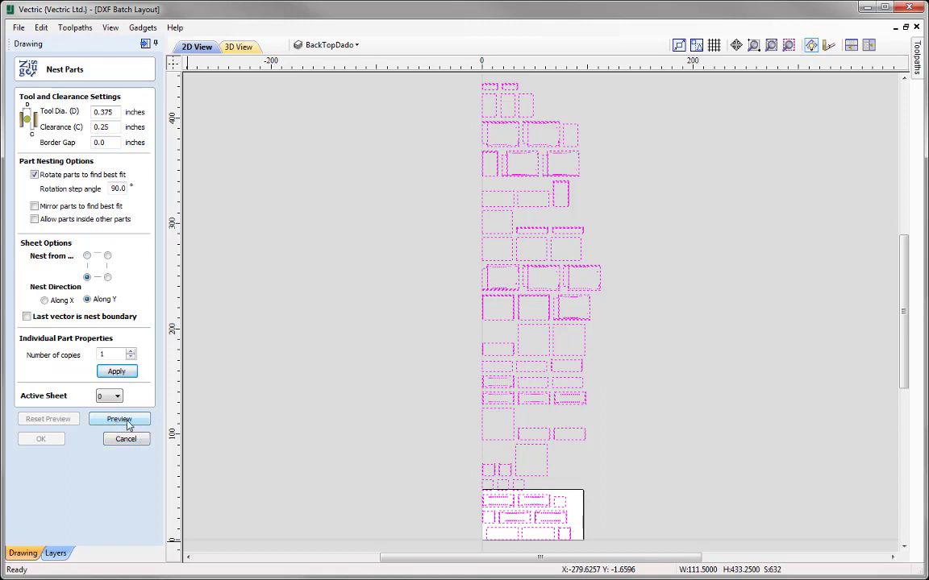
{"action": "left_click", "coordinate": [121, 421]}
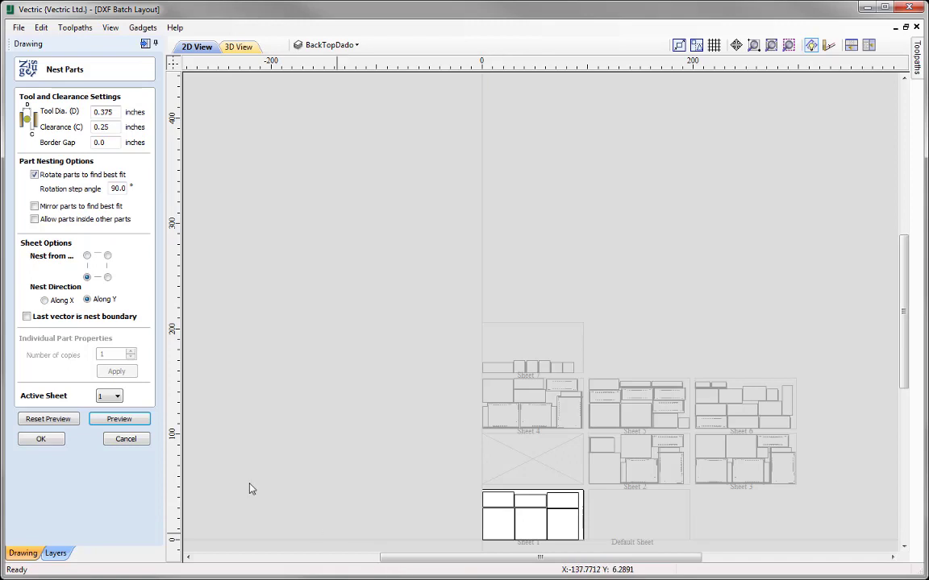
Accept the nest, check Sheets 2 and 4, make Sheet 1 active and show the toolpath operations
{"action": "left_click", "coordinate": [42, 440]}
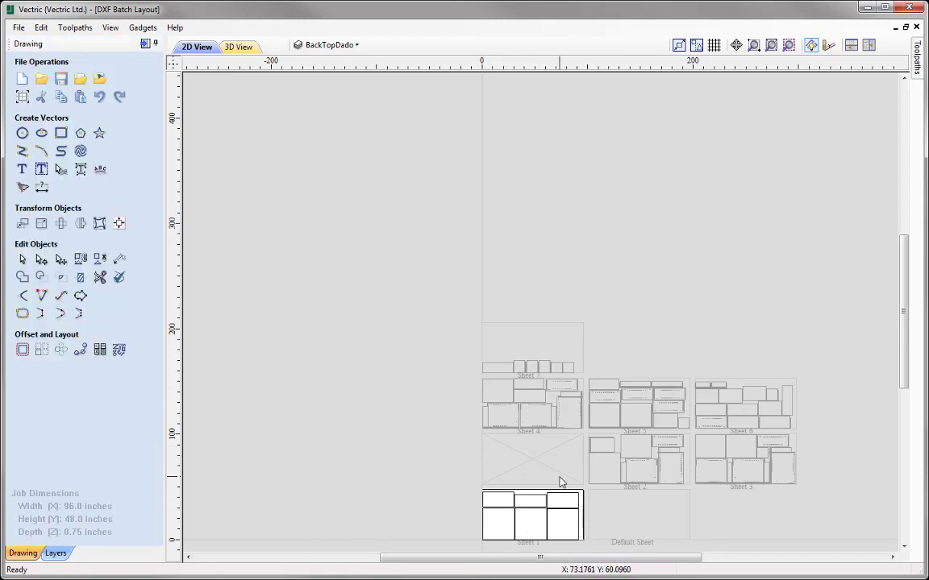
{"action": "left_click", "coordinate": [622, 465]}
{"action": "left_click", "coordinate": [533, 422]}
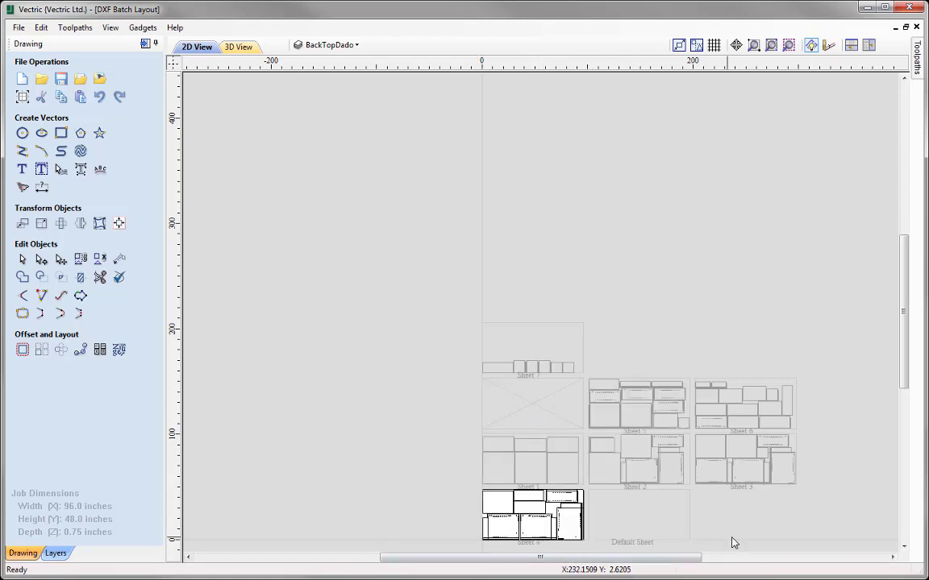
{"action": "scroll", "coordinate": [729, 548], "scroll_direction": "up", "scroll_amount": 3}
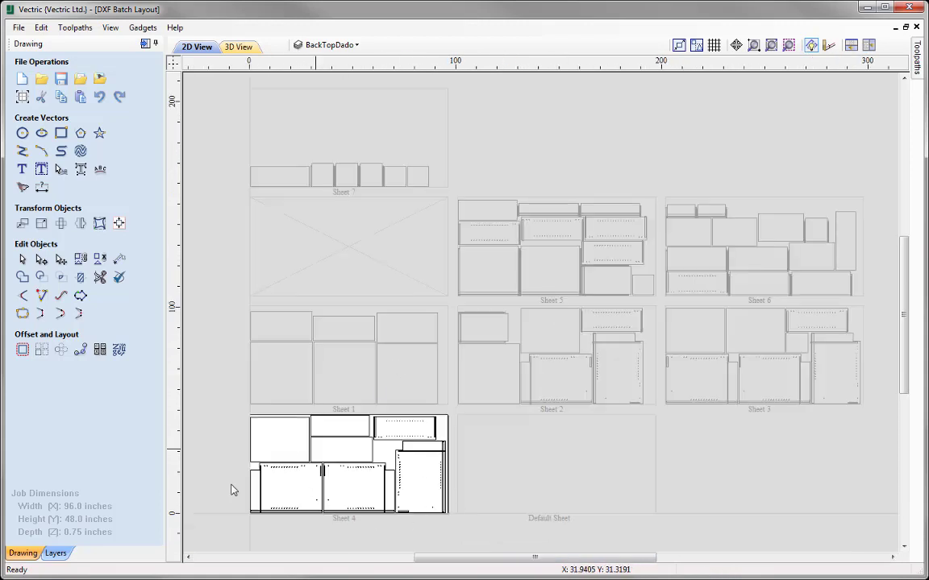
{"action": "left_click", "coordinate": [352, 373]}
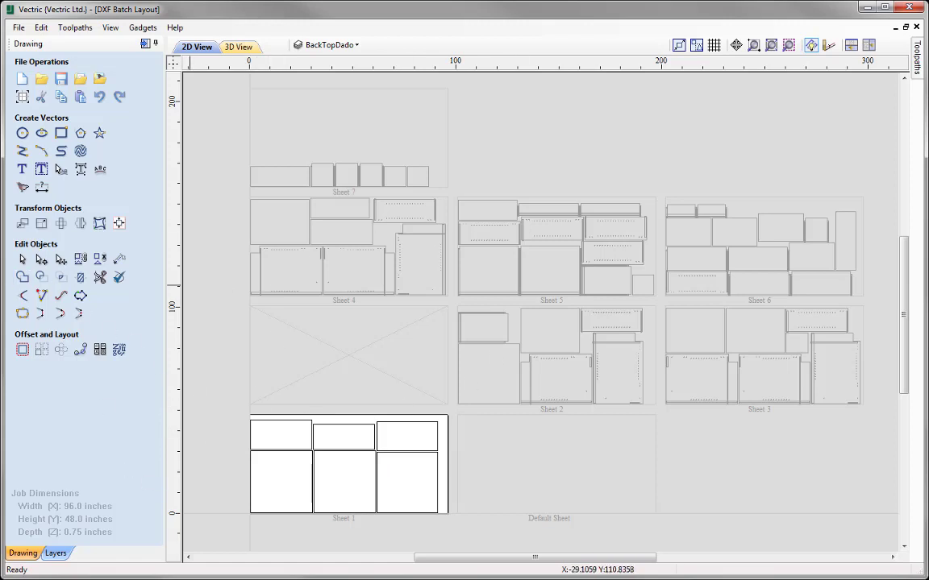
{"action": "left_click", "coordinate": [851, 45]}
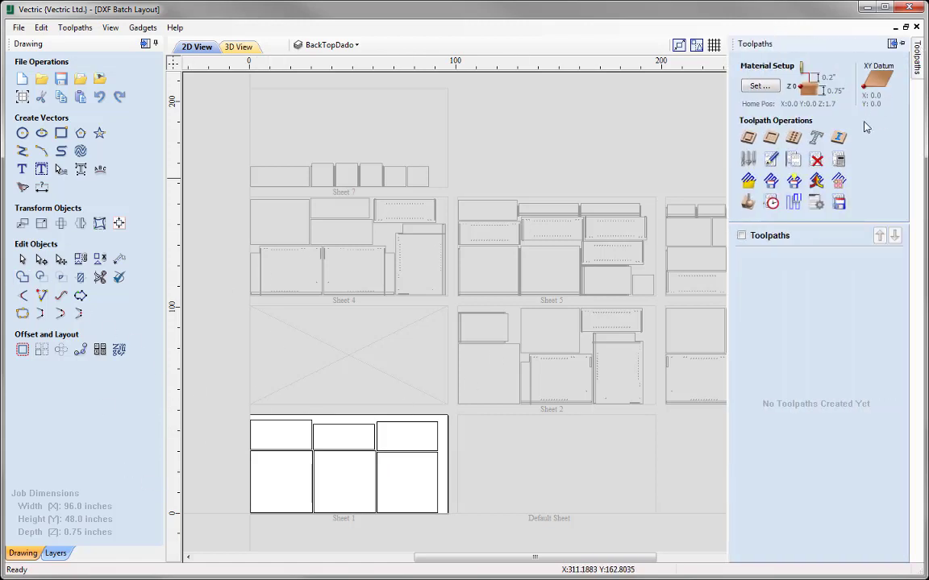
Pin the Toolpaths panel and delete Layer 1 and layer 0 from the Layers list
{"action": "left_click", "coordinate": [902, 45]}
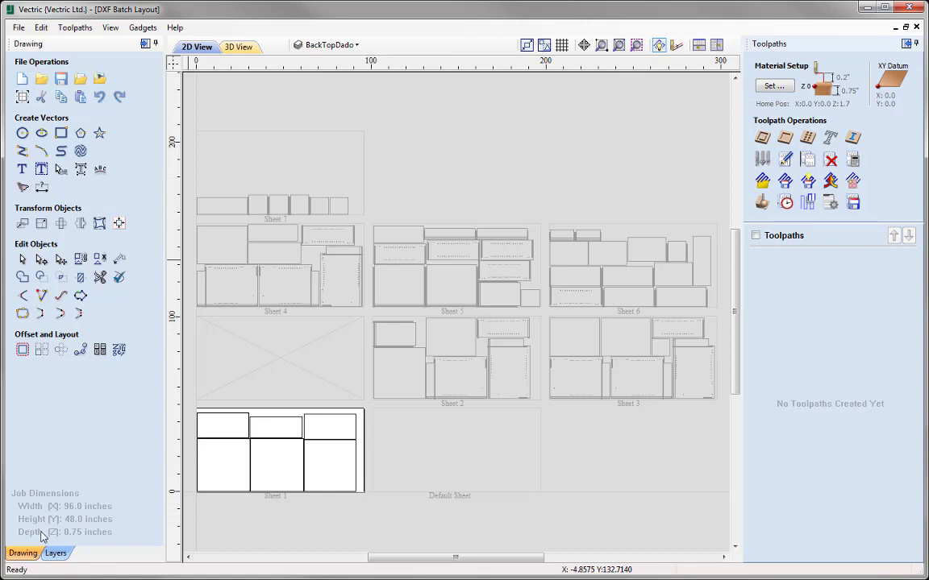
{"action": "left_click", "coordinate": [56, 553]}
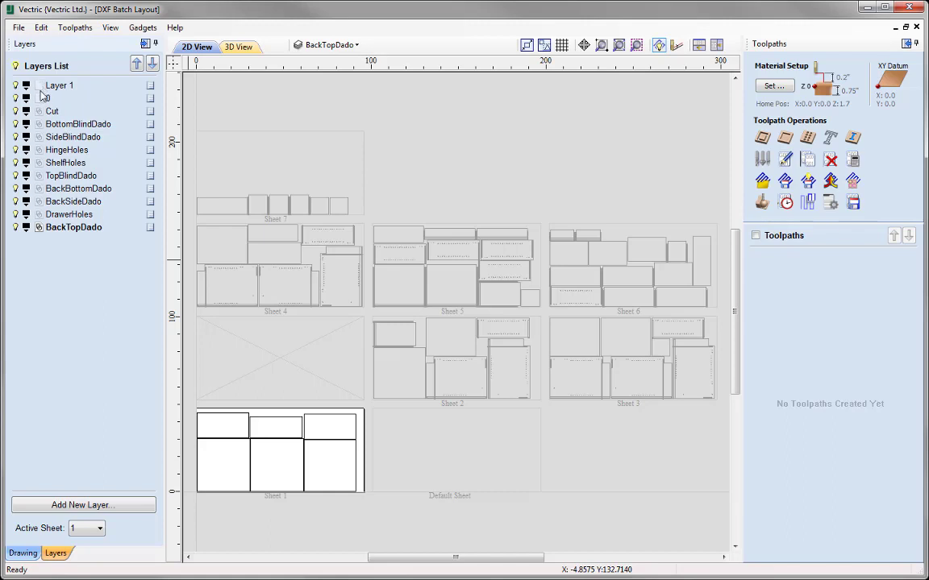
{"action": "right_click", "coordinate": [145, 95]}
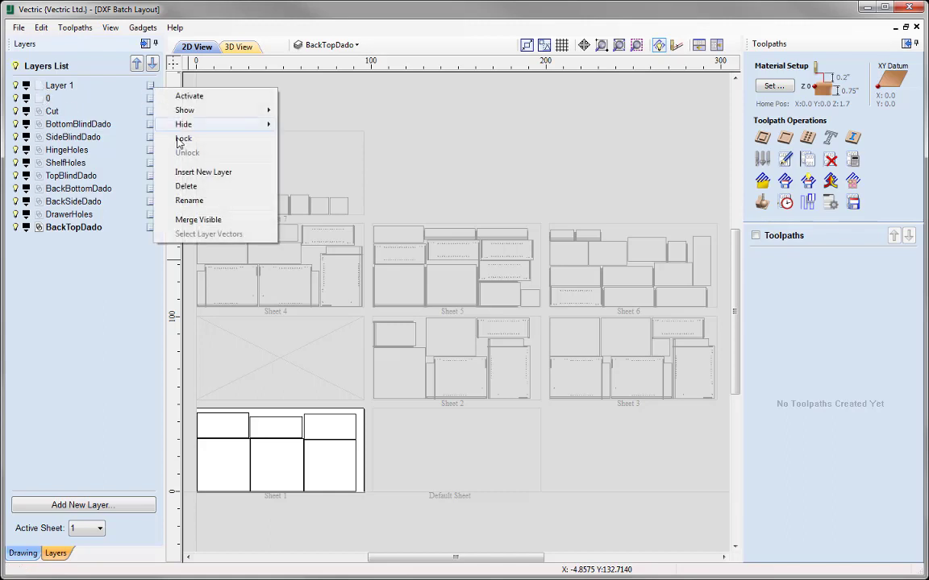
{"action": "left_click", "coordinate": [190, 188]}
{"action": "right_click", "coordinate": [150, 90]}
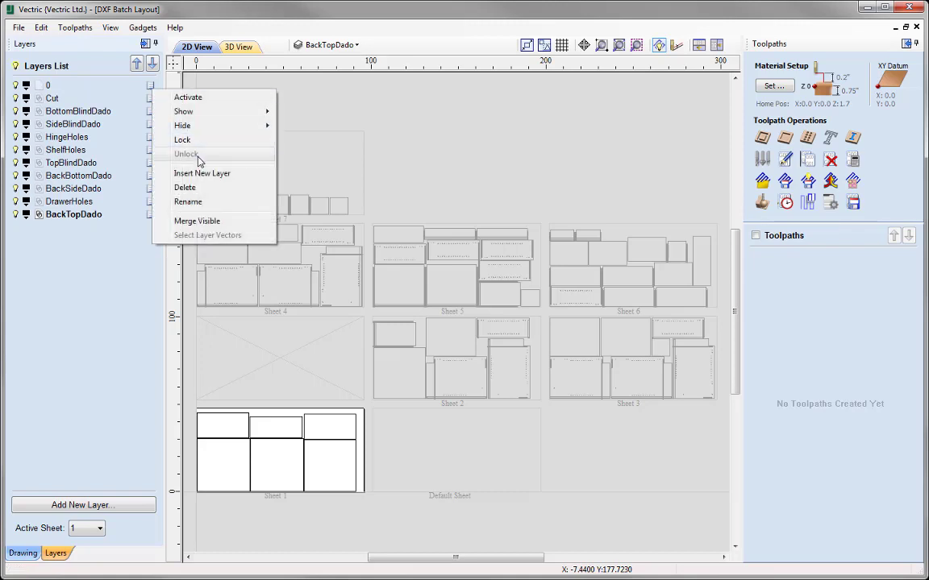
{"action": "left_click", "coordinate": [190, 187]}
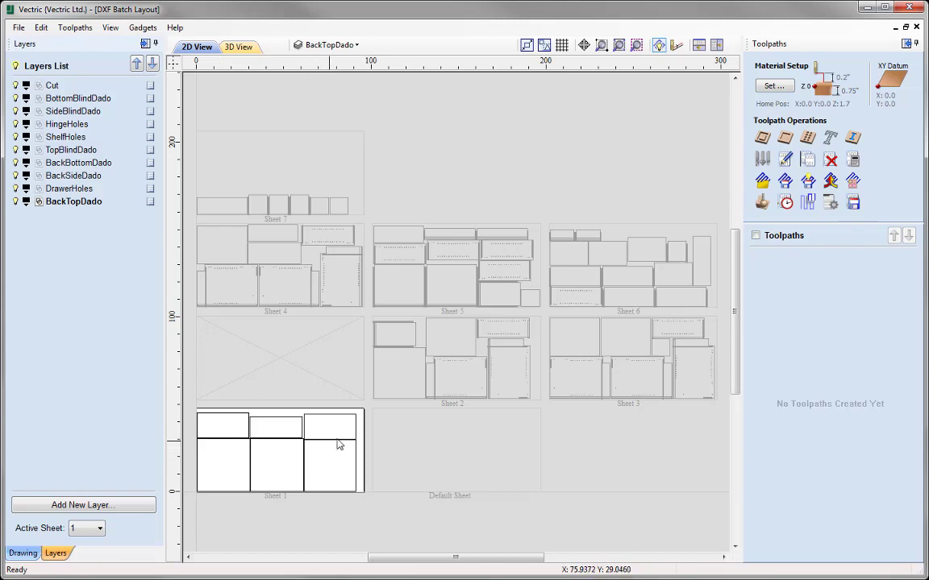
Load Sample Cabinet.ToolpathTemplate, adding ten toolpaths from Drill HingeHoles to Profile Cut
{"action": "left_click", "coordinate": [762, 183]}
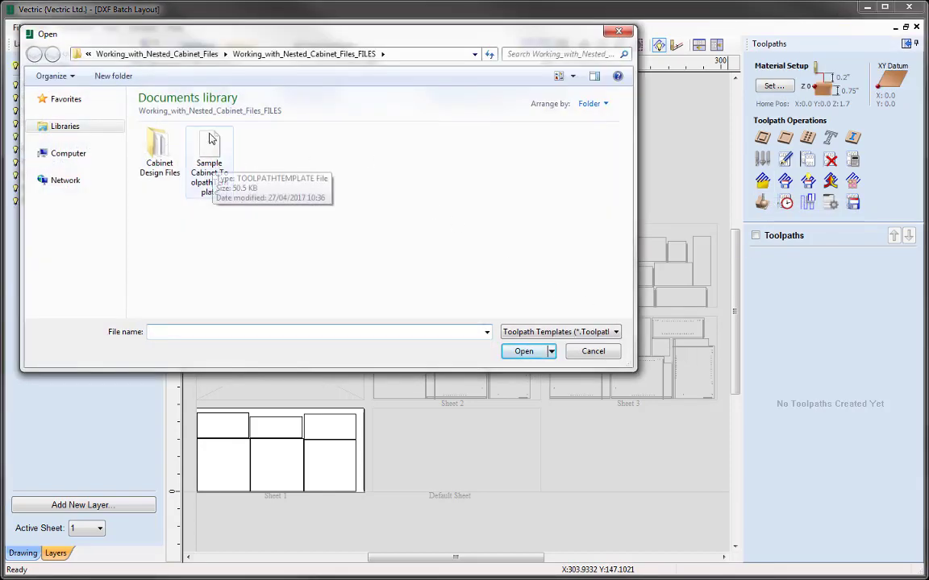
{"action": "left_click", "coordinate": [210, 162]}
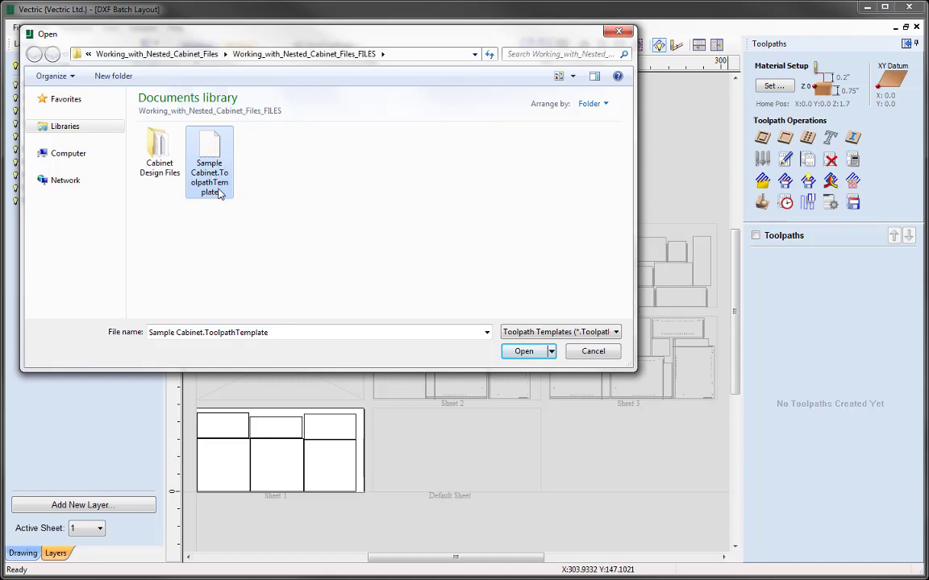
{"action": "left_click", "coordinate": [523, 352]}
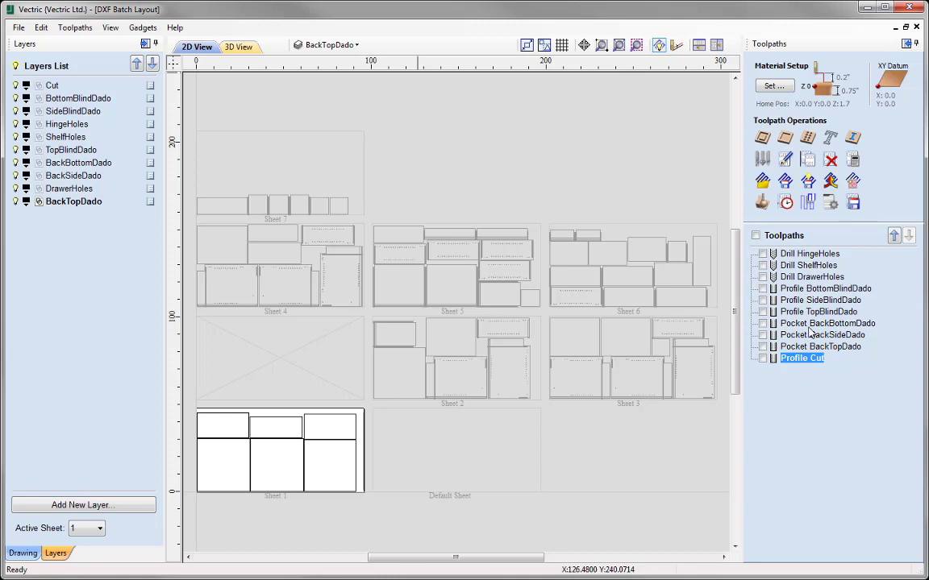
Recalculate all toolpaths for Sheet 1 and dismiss the error listing nine failed toolpaths
{"action": "mouse_move", "coordinate": [810, 328]}
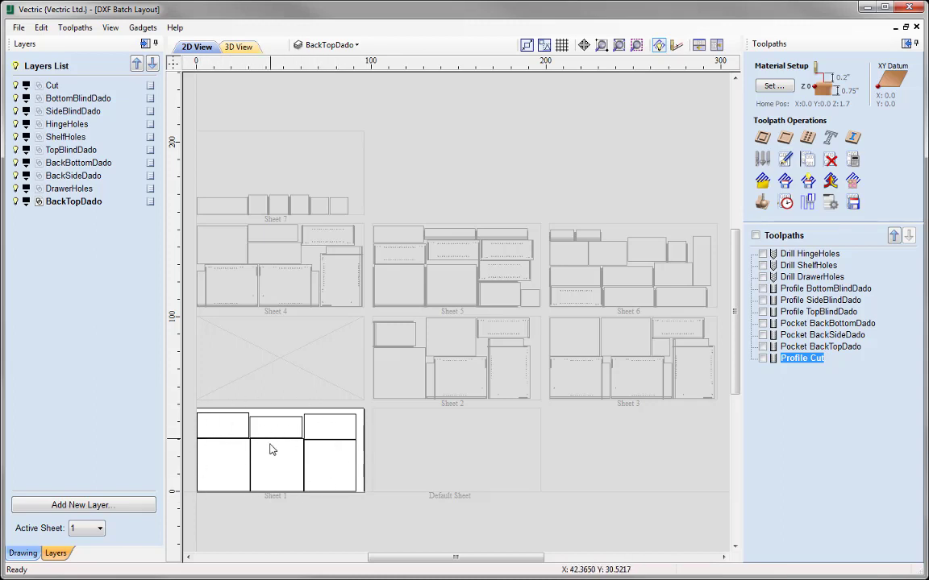
{"action": "left_click", "coordinate": [854, 160]}
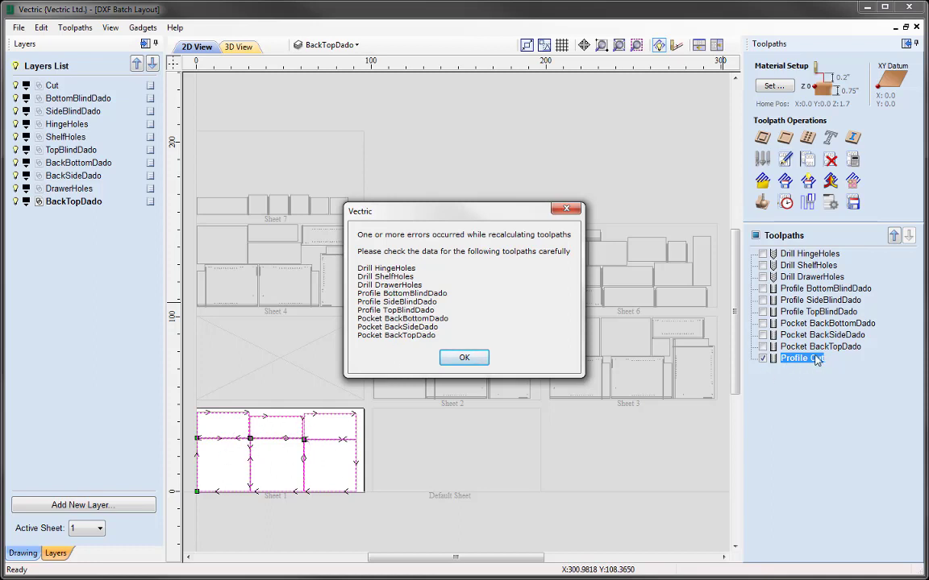
{"action": "left_click", "coordinate": [465, 359]}
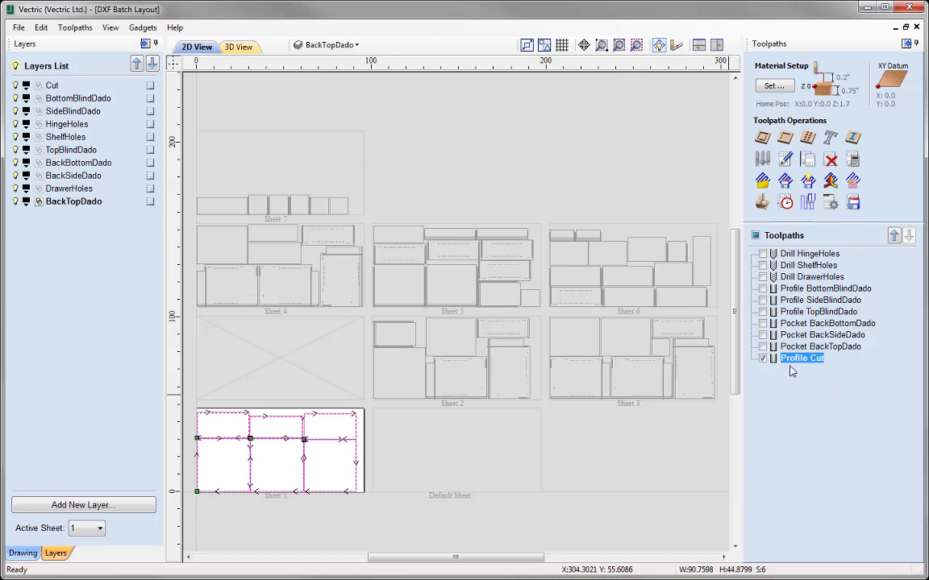
Check the Save Toolpaths options without saving, then untick all toolpaths to clear their previews from Sheet 1
{"action": "left_click", "coordinate": [855, 204]}
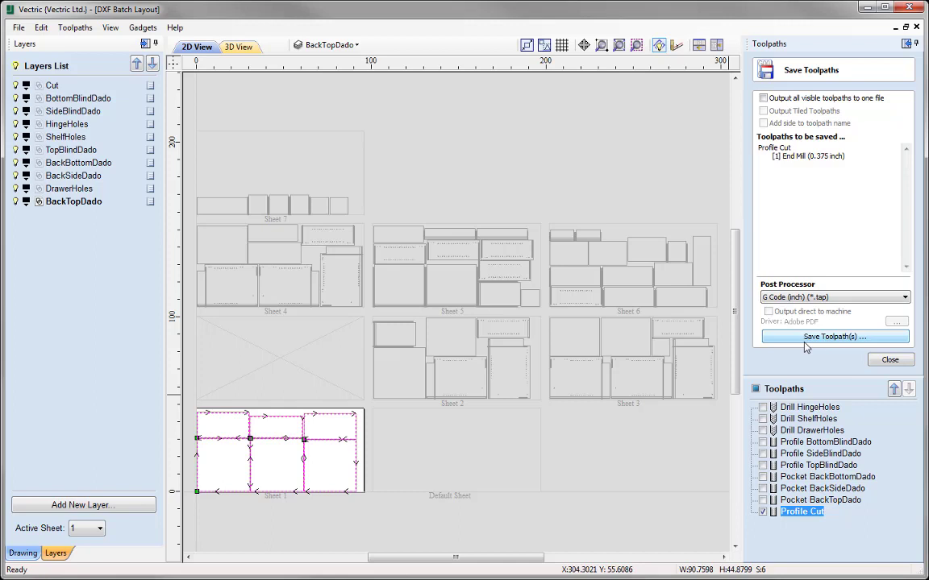
{"action": "left_click", "coordinate": [896, 361]}
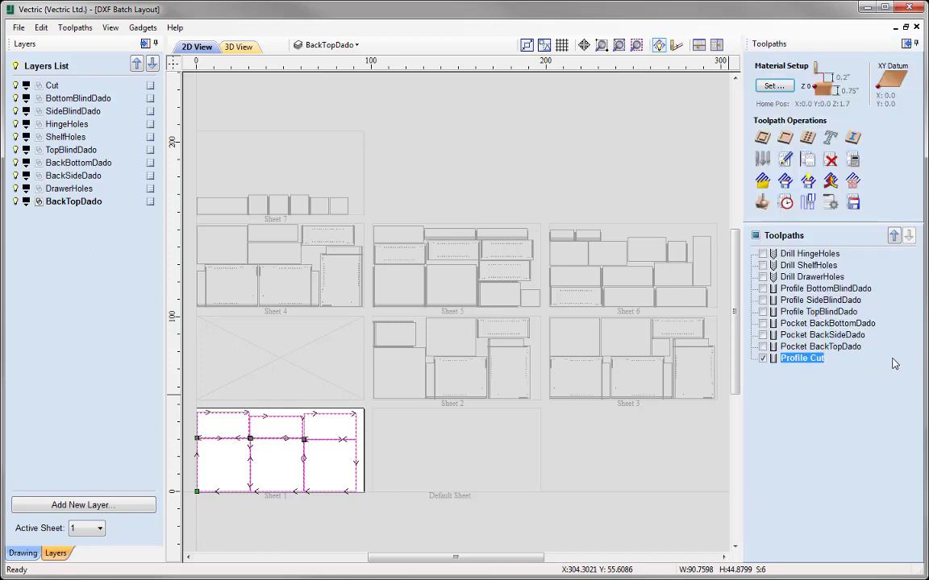
{"action": "left_click", "coordinate": [756, 236]}
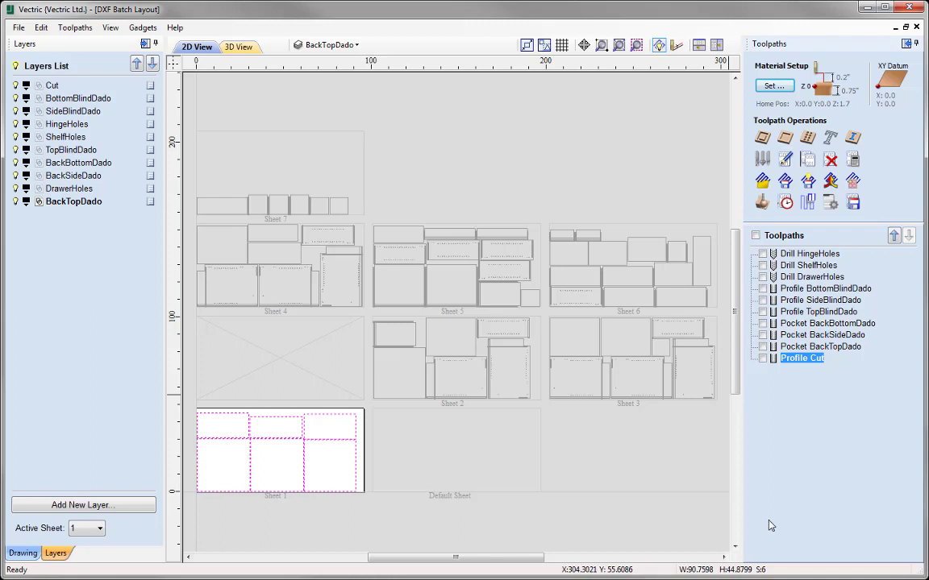
Make Sheet 2 active and recalculate all toolpaths, accepting errors on Profile TopBlindDado and Pocket BackTopDado
{"action": "left_click", "coordinate": [460, 381]}
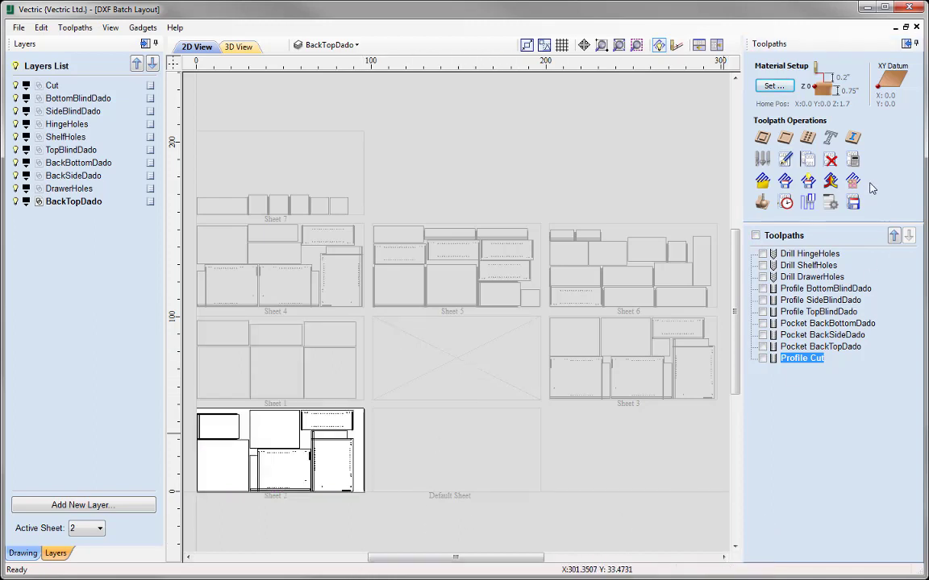
{"action": "left_click", "coordinate": [853, 158]}
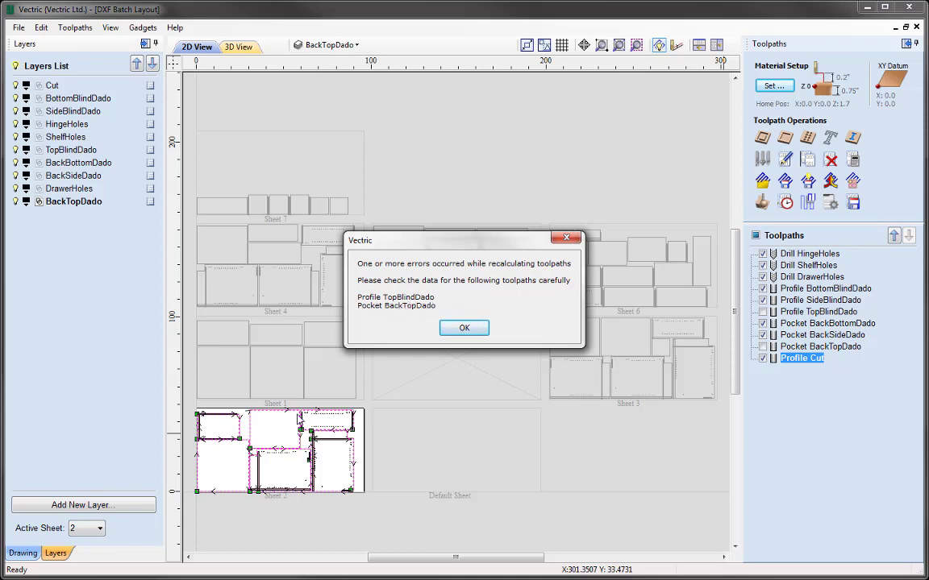
{"action": "left_click", "coordinate": [470, 332]}
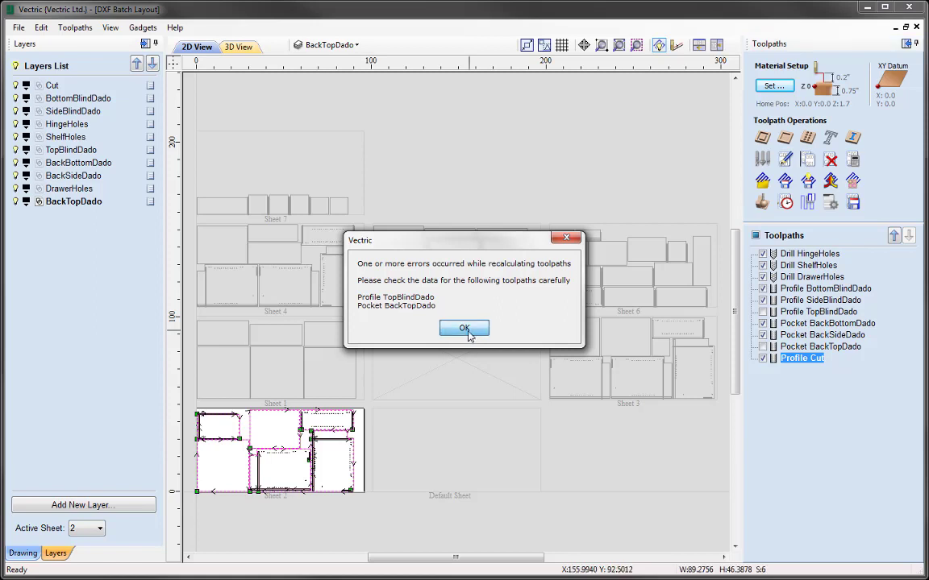